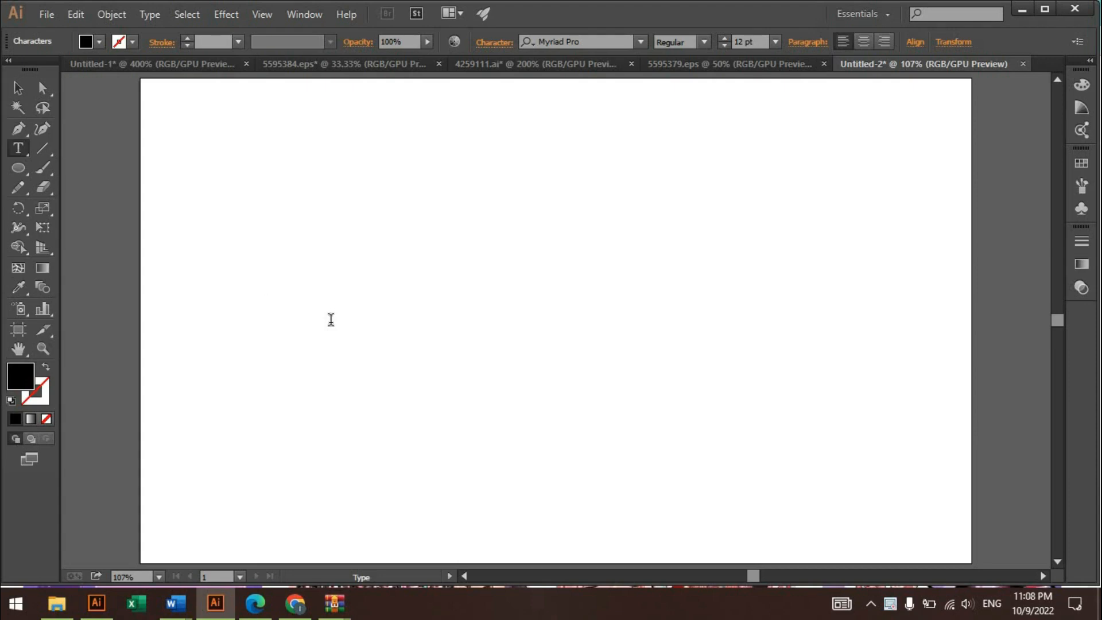
- Paste the text "This is the first line" onto the artboard and scale it up to about 60.75 pt
{"action": "type", "text": "This is the first line"}
{"action": "left_click", "coordinate": [18, 87]}
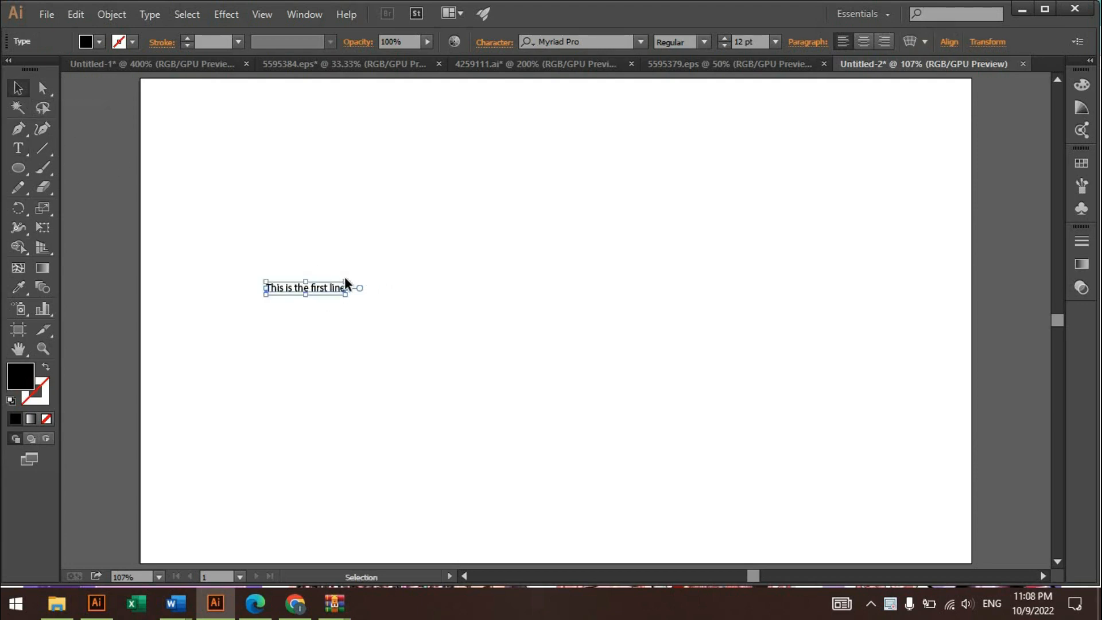
{"action": "left_click_drag", "start_coordinate": [345, 283], "coordinate": [706, 229]}
{"action": "left_click", "coordinate": [706, 229]}
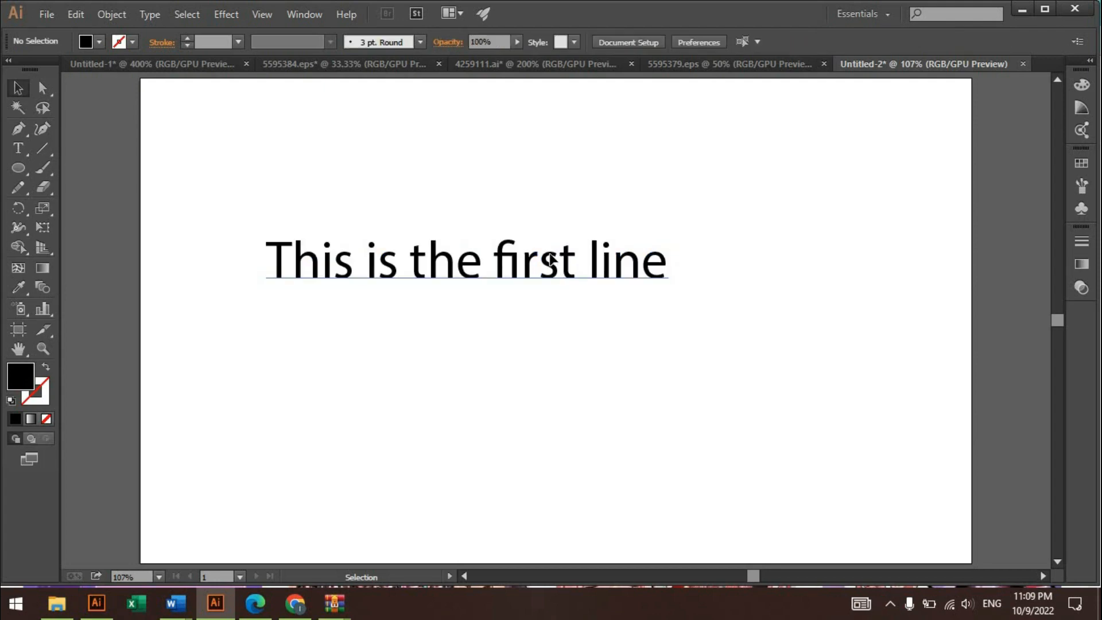
- Move the first text line up and to the left, toward the artboard's upper-left area
{"action": "left_click_drag", "start_coordinate": [549, 252], "coordinate": [460, 181]}
{"action": "scroll", "coordinate": [439, 174], "scroll_direction": "up", "scroll_amount": 1}
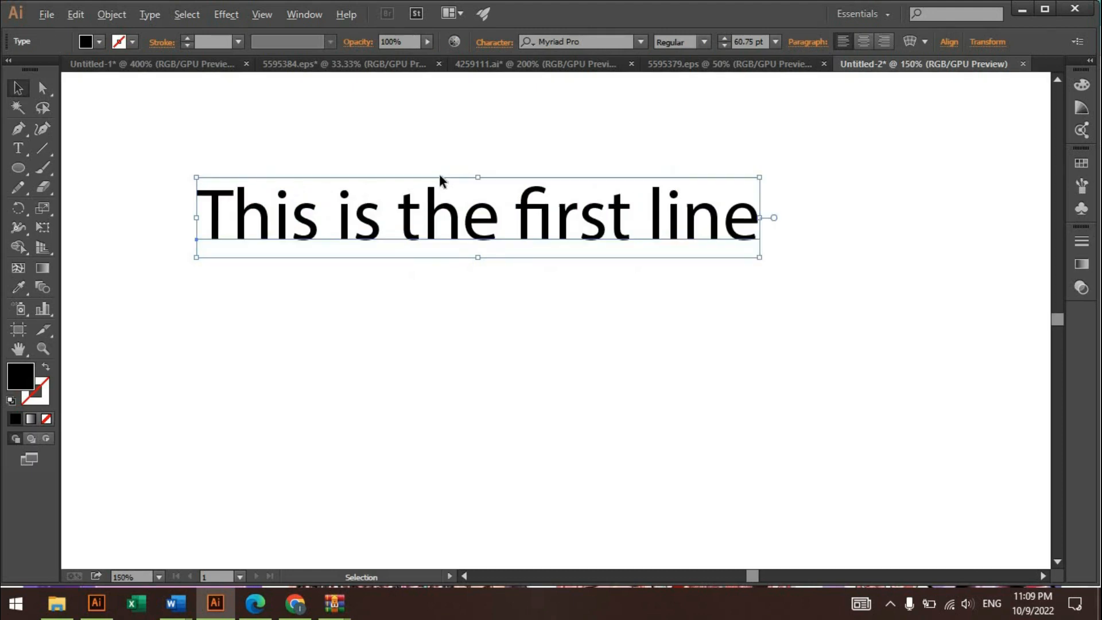
{"action": "left_click", "coordinate": [477, 134]}
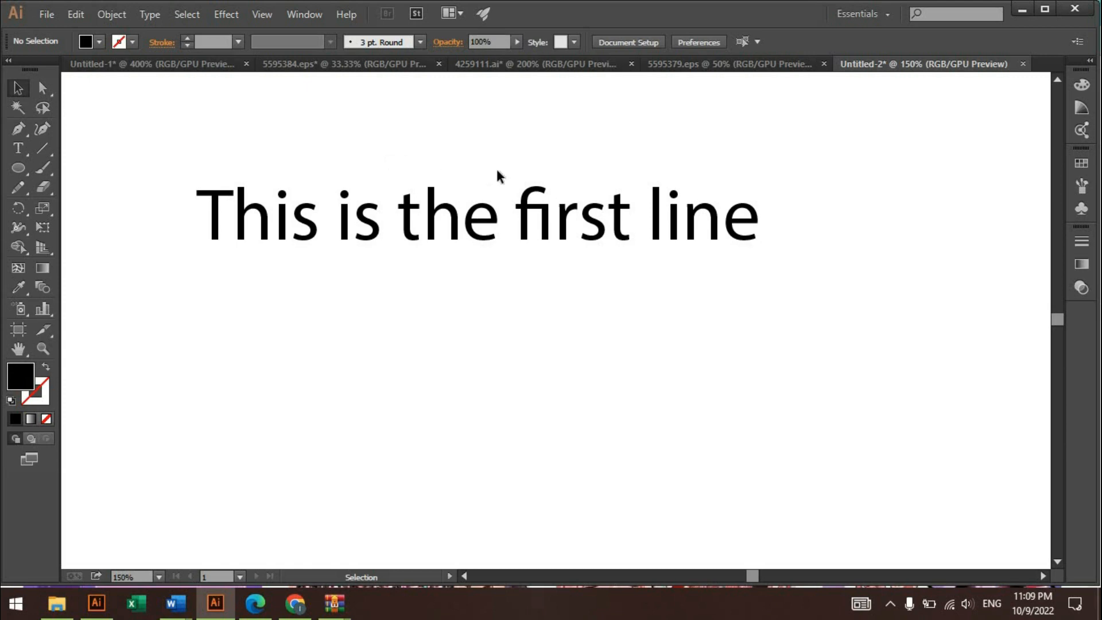
{"action": "scroll", "coordinate": [498, 171], "scroll_direction": "up", "scroll_amount": 1}
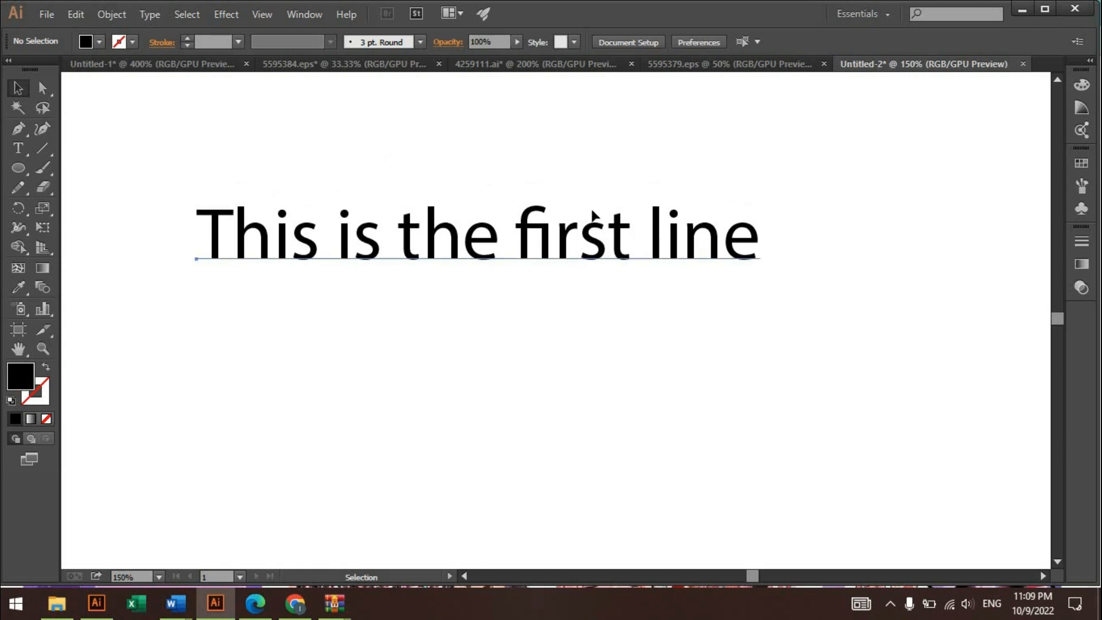
{"action": "left_click_drag", "start_coordinate": [593, 216], "coordinate": [587, 188]}
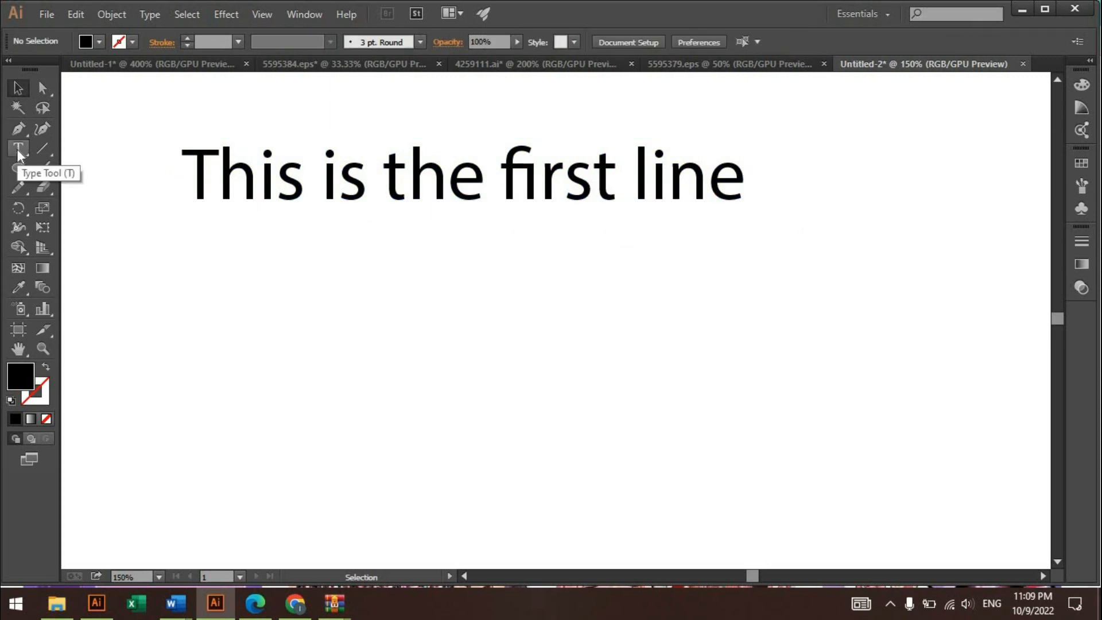
- Add the point text "this is the second line" below the first line and set its font size to 28 pt
{"action": "left_click", "coordinate": [18, 150]}
{"action": "left_click", "coordinate": [188, 287]}
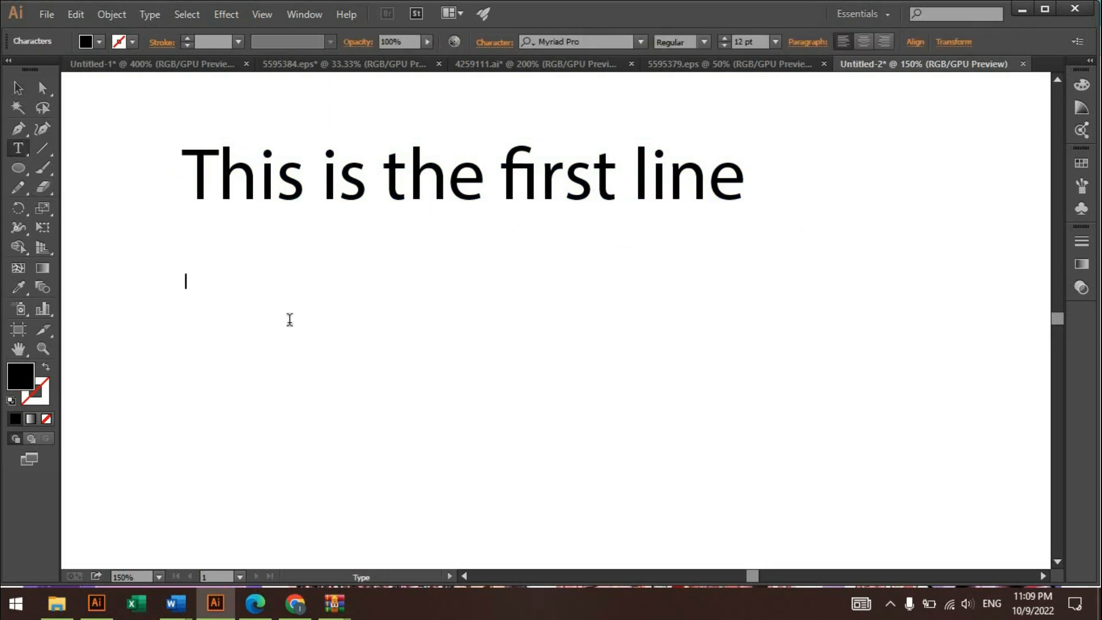
{"action": "type", "text": "this is the second line"}
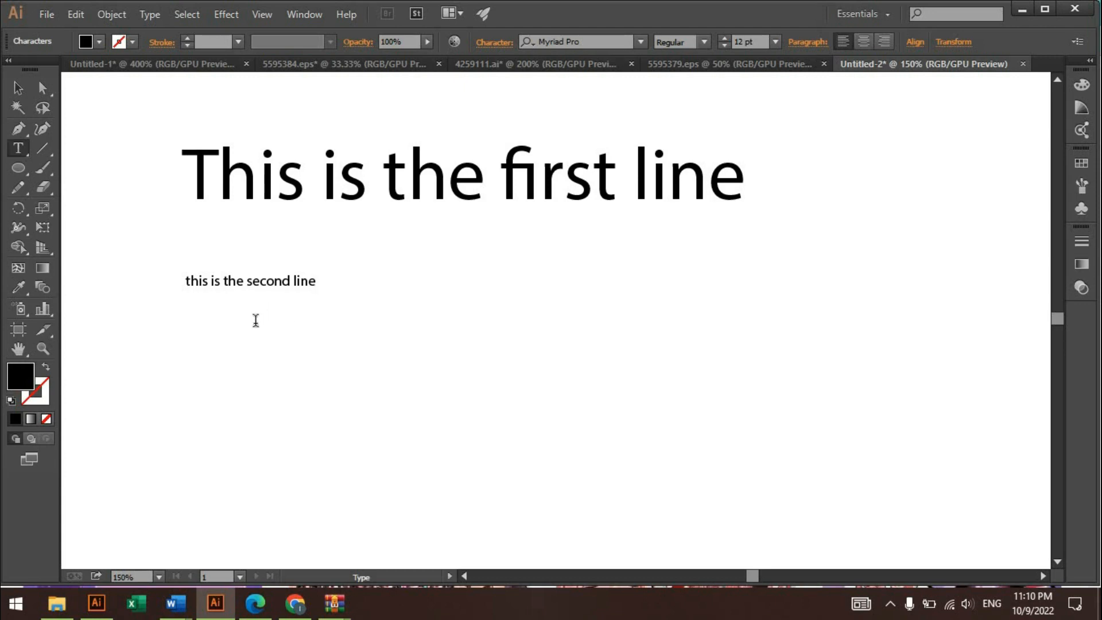
{"action": "double_click", "coordinate": [259, 282]}
{"action": "triple_click", "coordinate": [259, 281]}
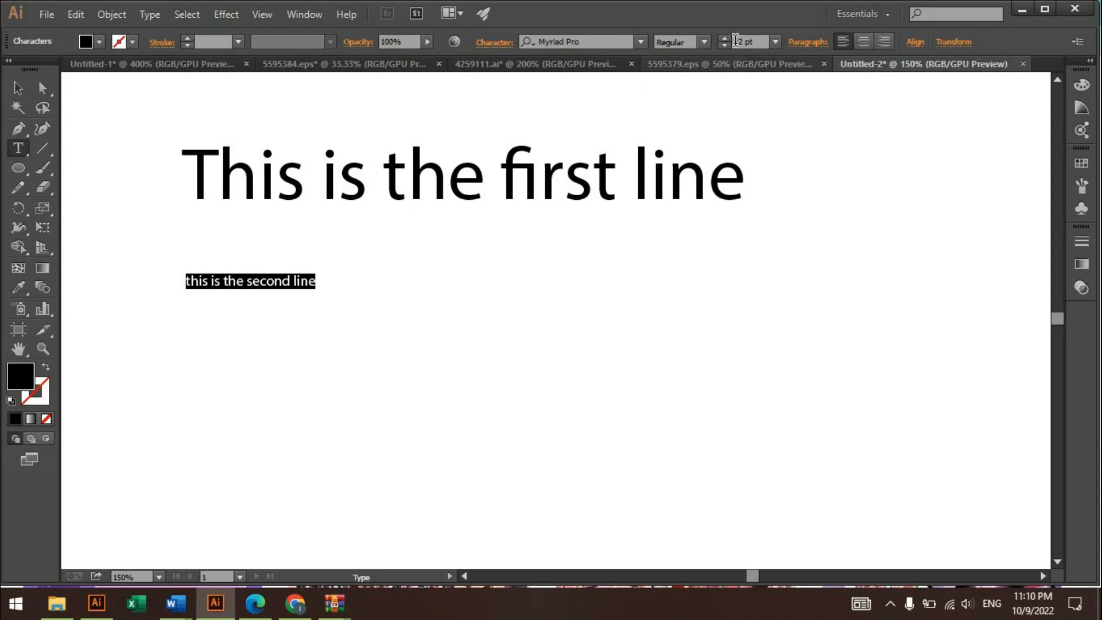
{"action": "left_click_drag", "start_coordinate": [726, 39], "coordinate": [727, 39]}
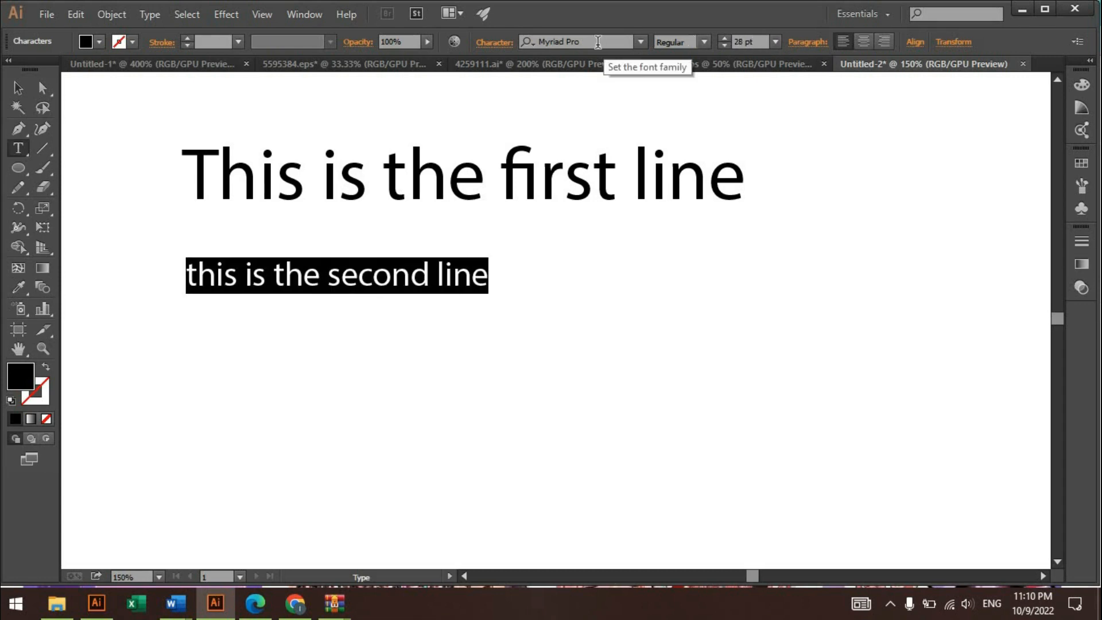
- Preview fonts on the second text line and set it to Neo Sans Std Bold
{"action": "left_click", "coordinate": [641, 42]}
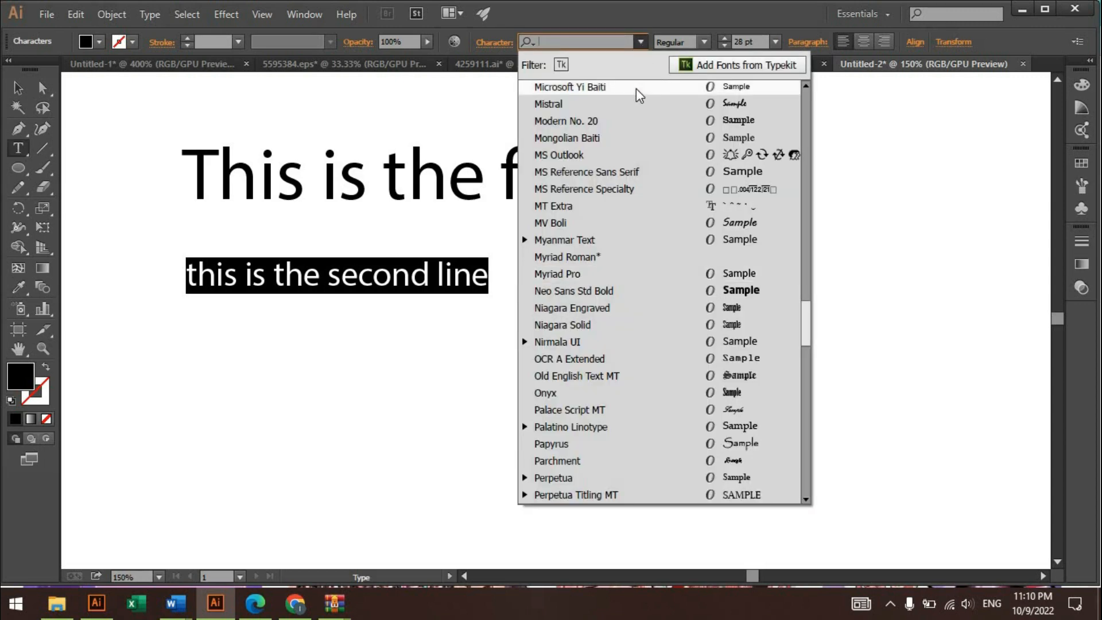
{"action": "key", "text": "Down"}
{"action": "key", "text": "Down"}
{"action": "key", "text": "Down"}
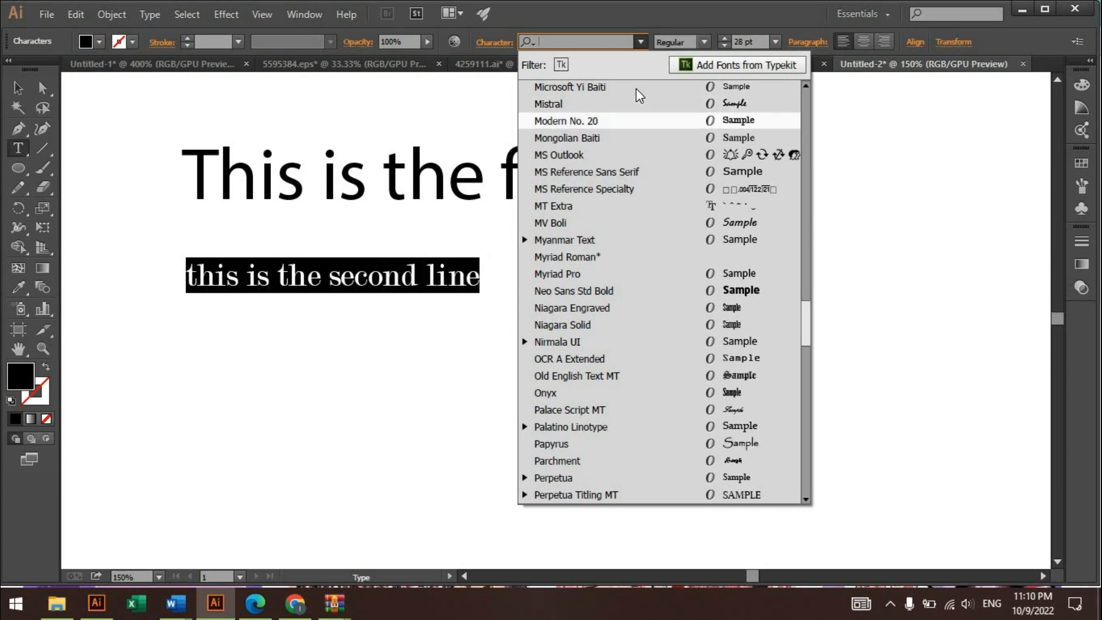
{"action": "key", "text": "Down"}
{"action": "key", "text": "Down"}
{"action": "key", "text": "Down"}
{"action": "key", "text": "Down"}
{"action": "key", "text": "Down"}
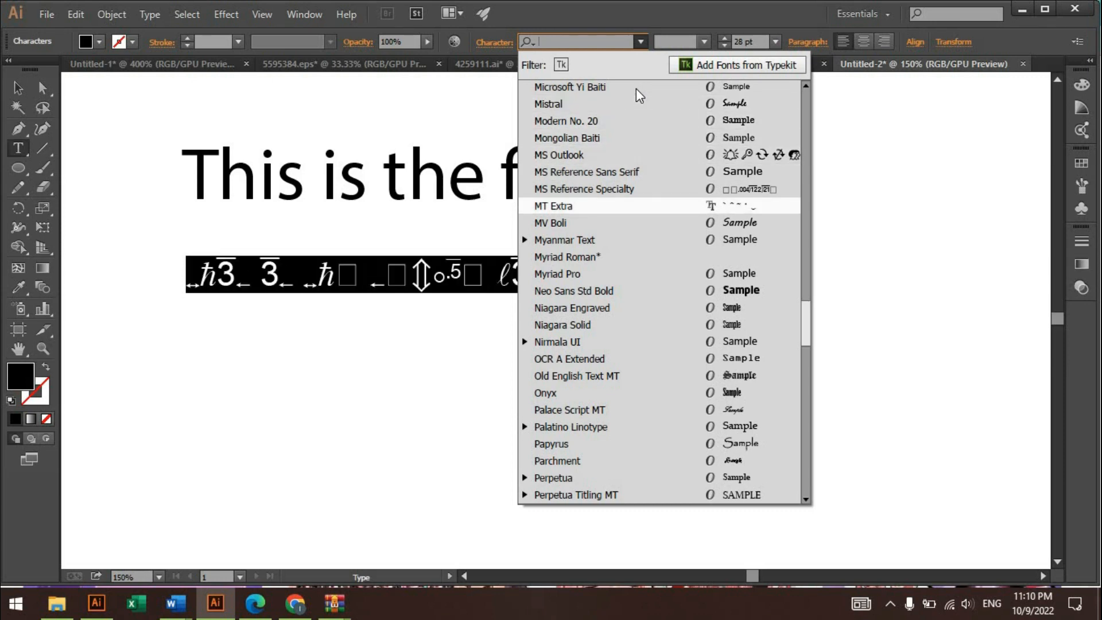
{"action": "key", "text": "Down"}
{"action": "key", "text": "Down"}
{"action": "key", "text": "Down"}
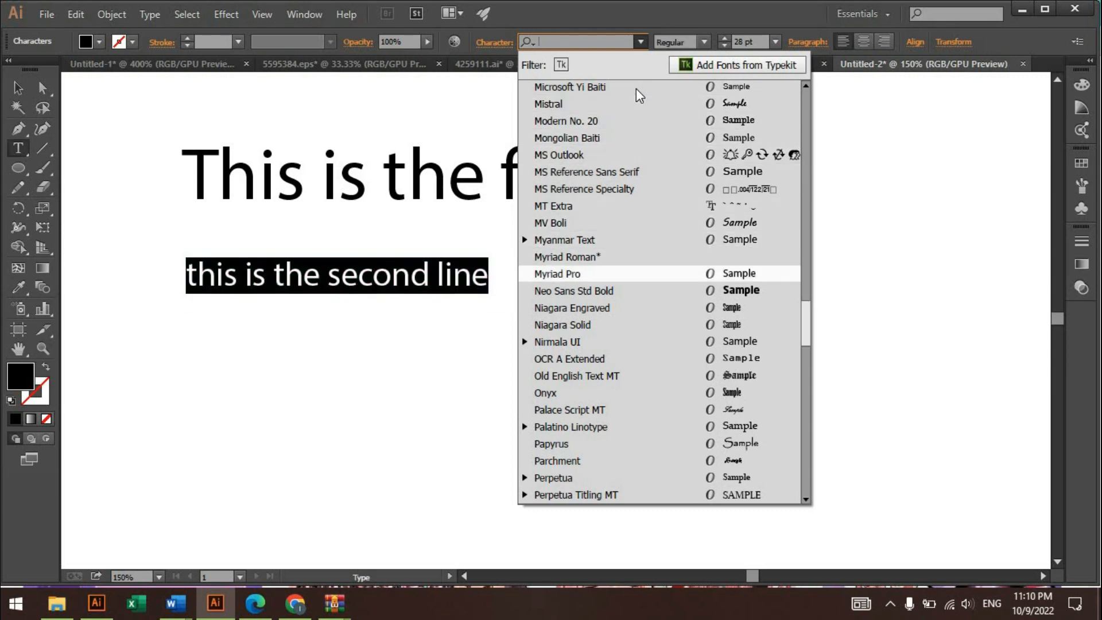
{"action": "key", "text": "Down"}
{"action": "key", "text": "Return"}
{"action": "left_click", "coordinate": [19, 88]}
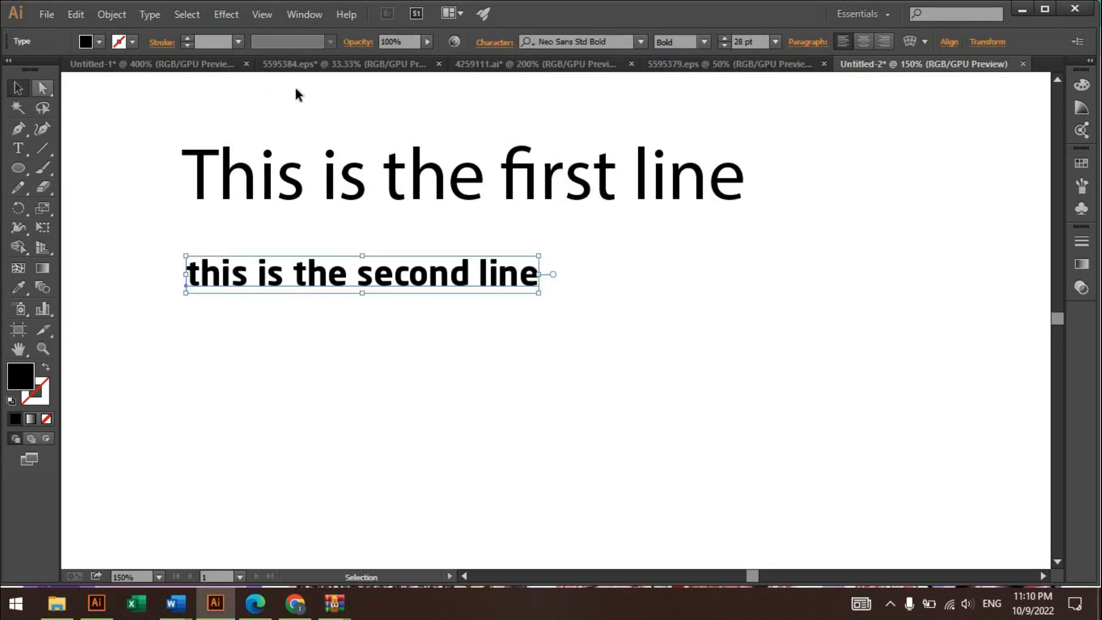
- Move the second text line up directly beneath the first line, aligned with its left edge
{"action": "left_click", "coordinate": [346, 104]}
{"action": "left_click", "coordinate": [384, 275]}
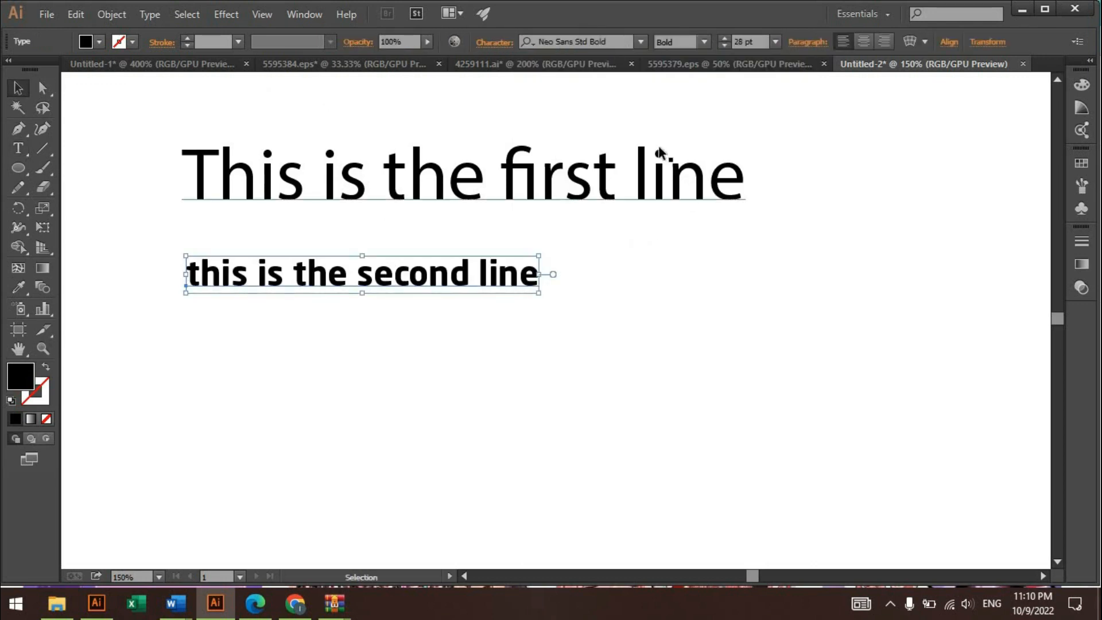
{"action": "left_click", "coordinate": [680, 316]}
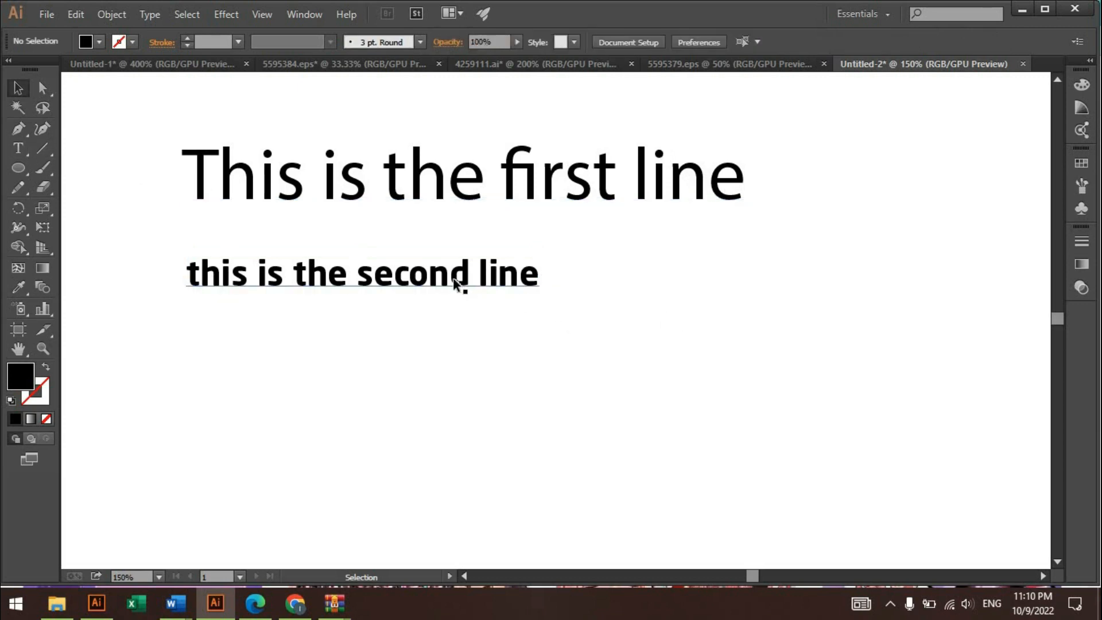
{"action": "left_click_drag", "start_coordinate": [459, 267], "coordinate": [455, 227]}
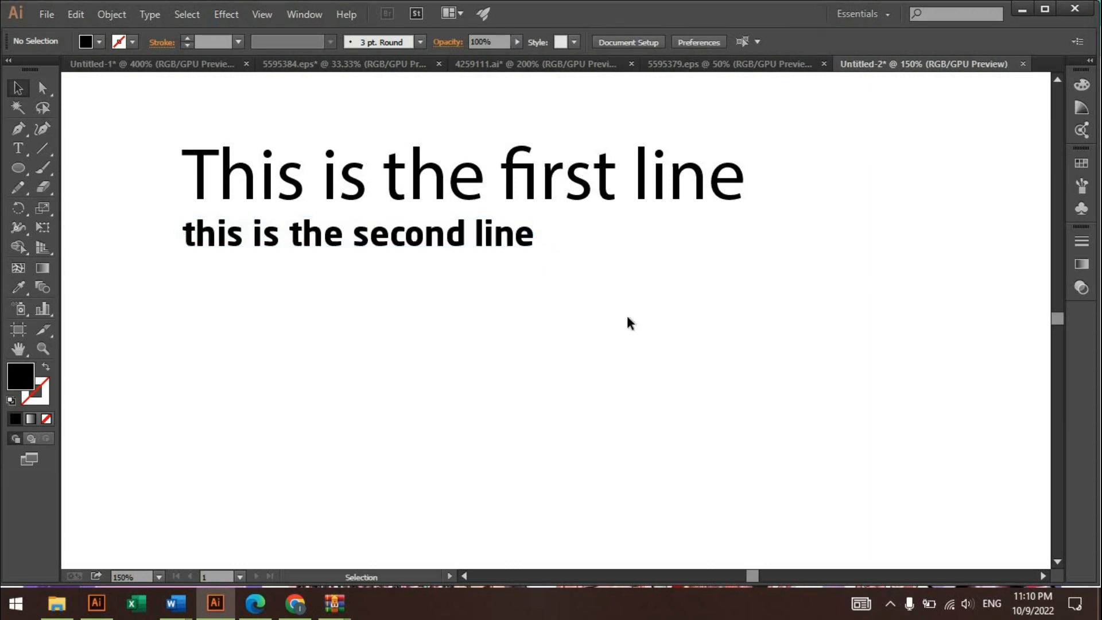
- Draw a wide, black-filled ellipse below the second text line as a container for area type
{"action": "left_click", "coordinate": [25, 150]}
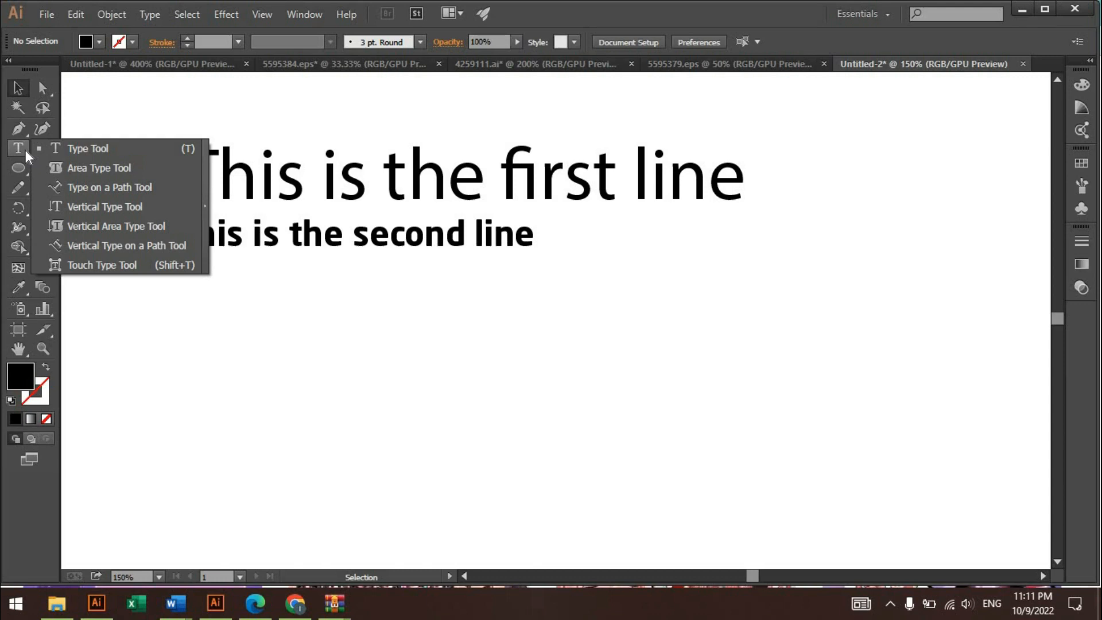
{"action": "left_click", "coordinate": [107, 167]}
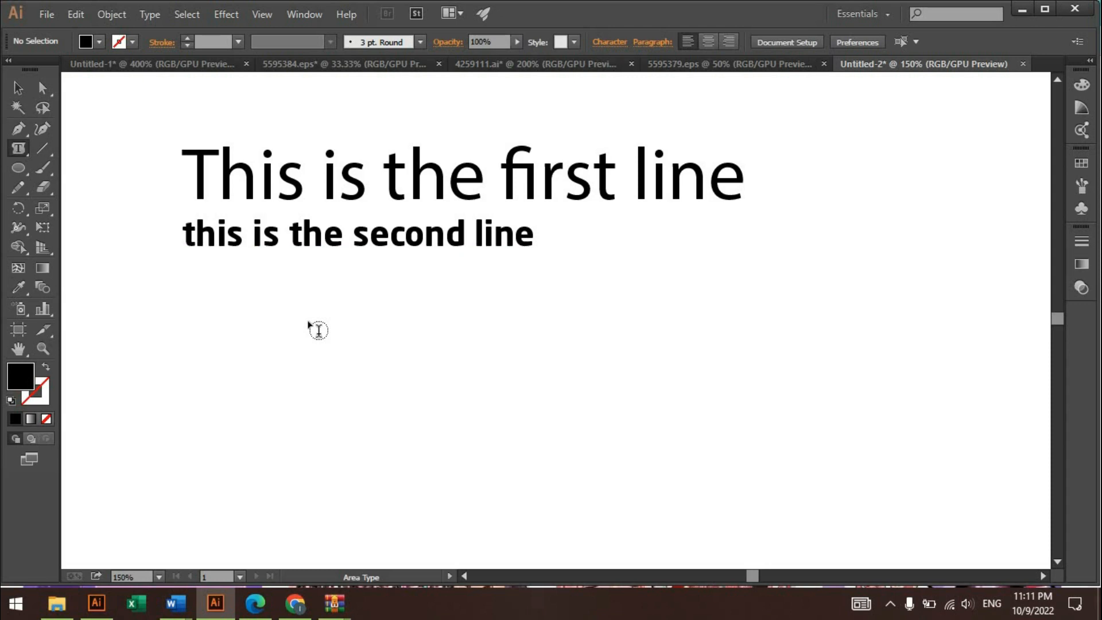
{"action": "key", "text": "l"}
{"action": "left_click_drag", "start_coordinate": [252, 297], "coordinate": [552, 472]}
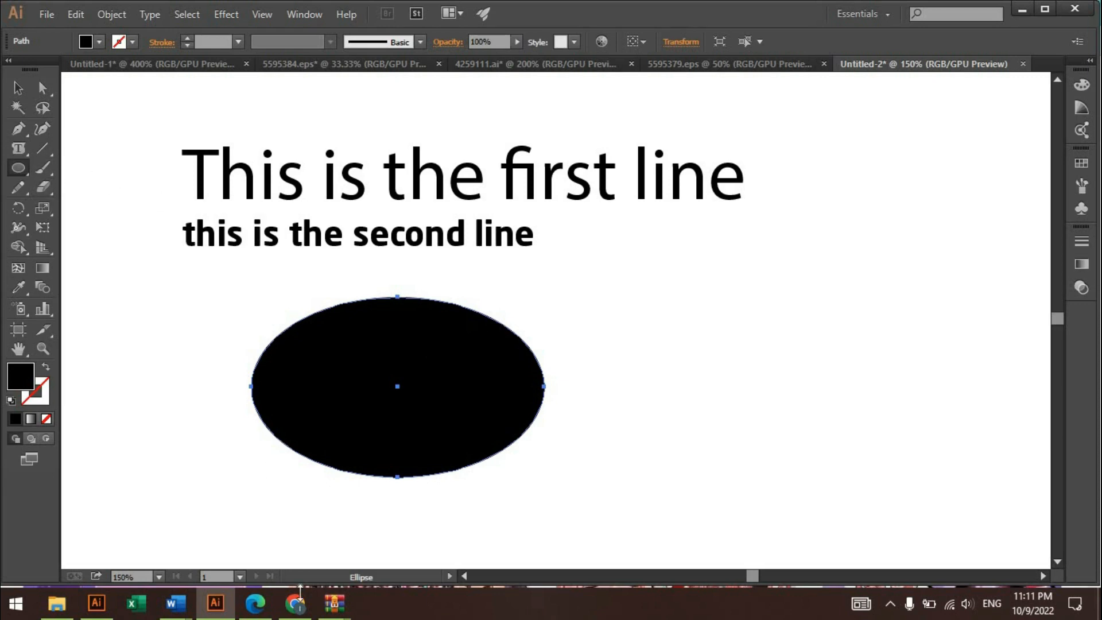
- Convert the ellipse to an area type container and fill it with the "In publishing and graphic design, Lorem ipsum" paragraph
{"action": "mouse_move", "coordinate": [297, 608]}
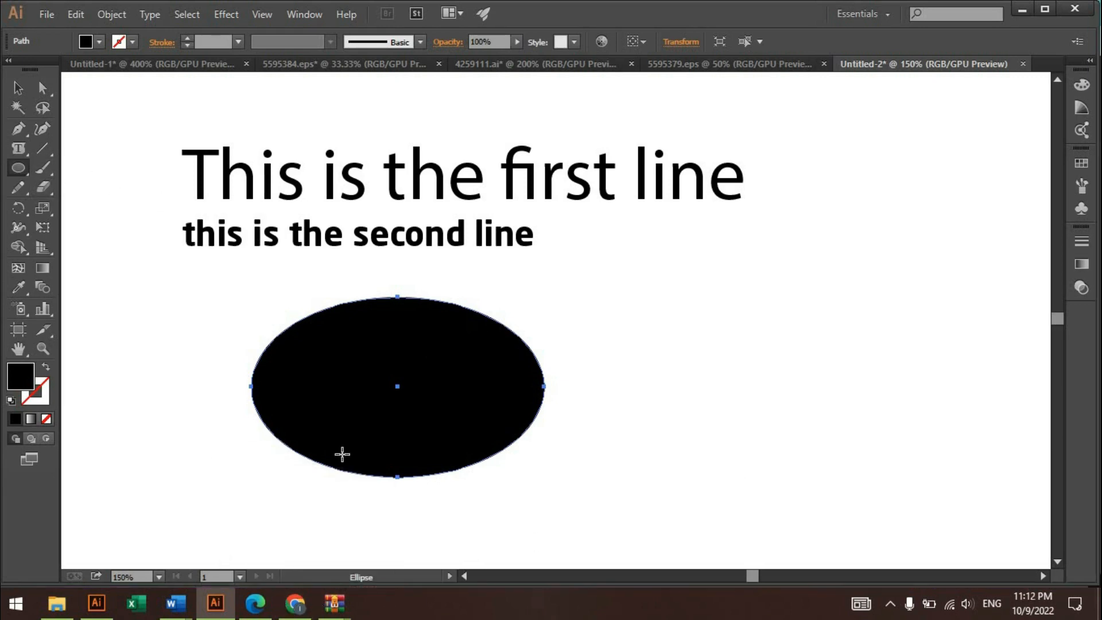
{"action": "left_click", "coordinate": [19, 150]}
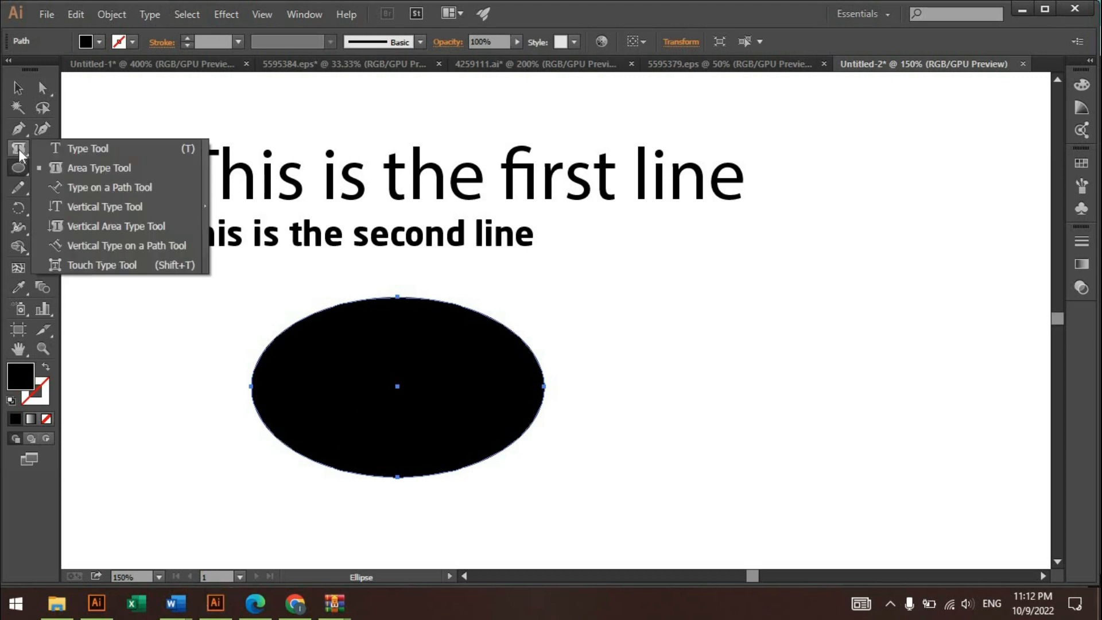
{"action": "left_click", "coordinate": [81, 167]}
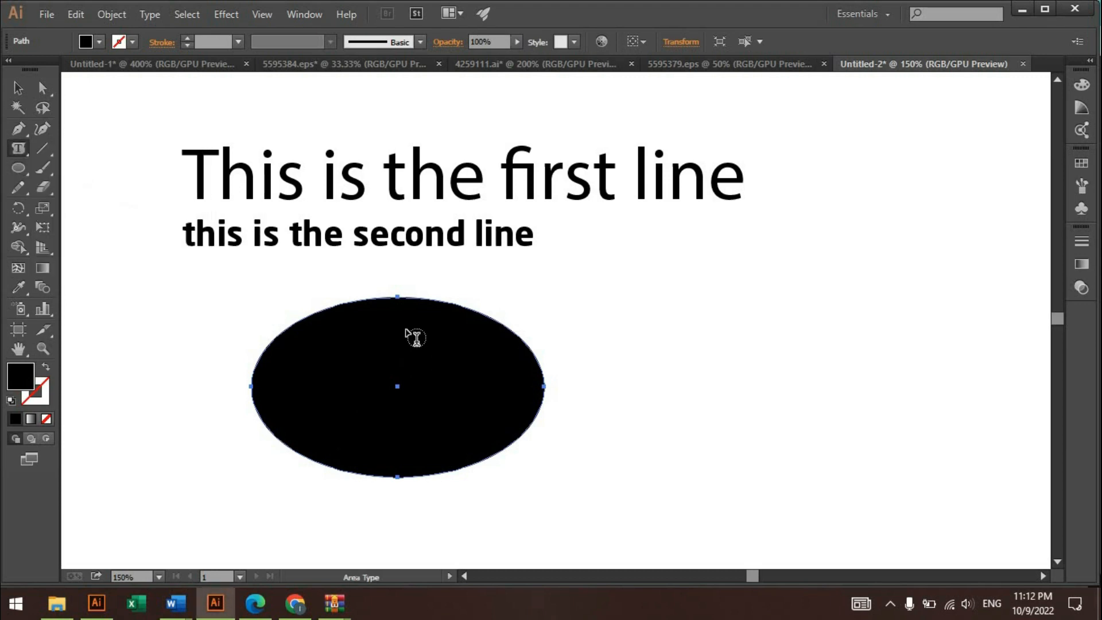
{"action": "left_click", "coordinate": [338, 309]}
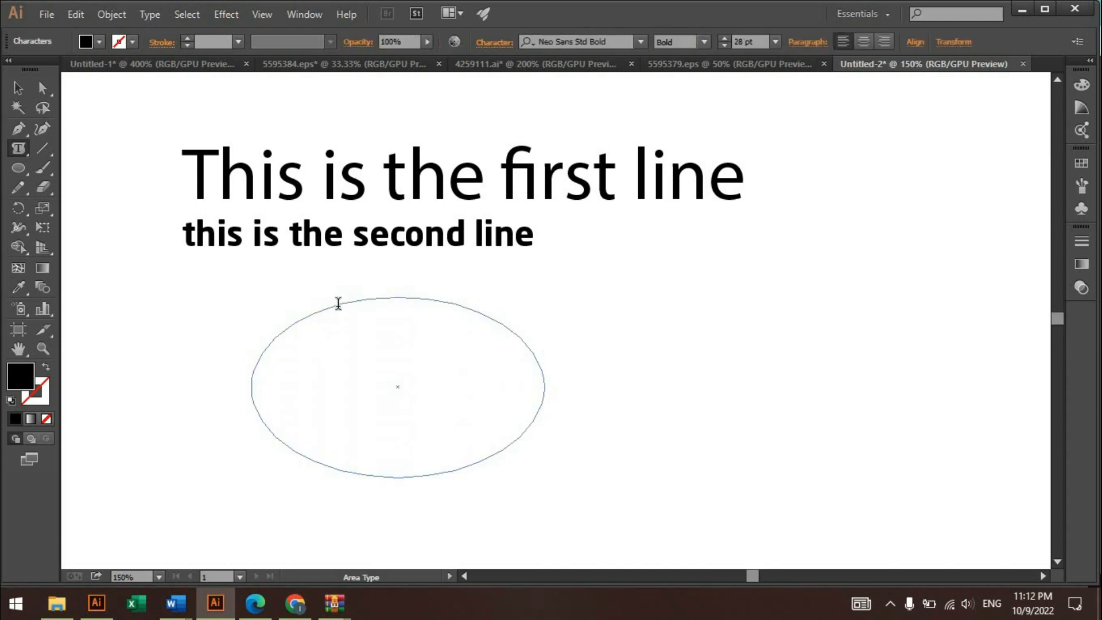
{"action": "key", "text": "ctrl+v"}
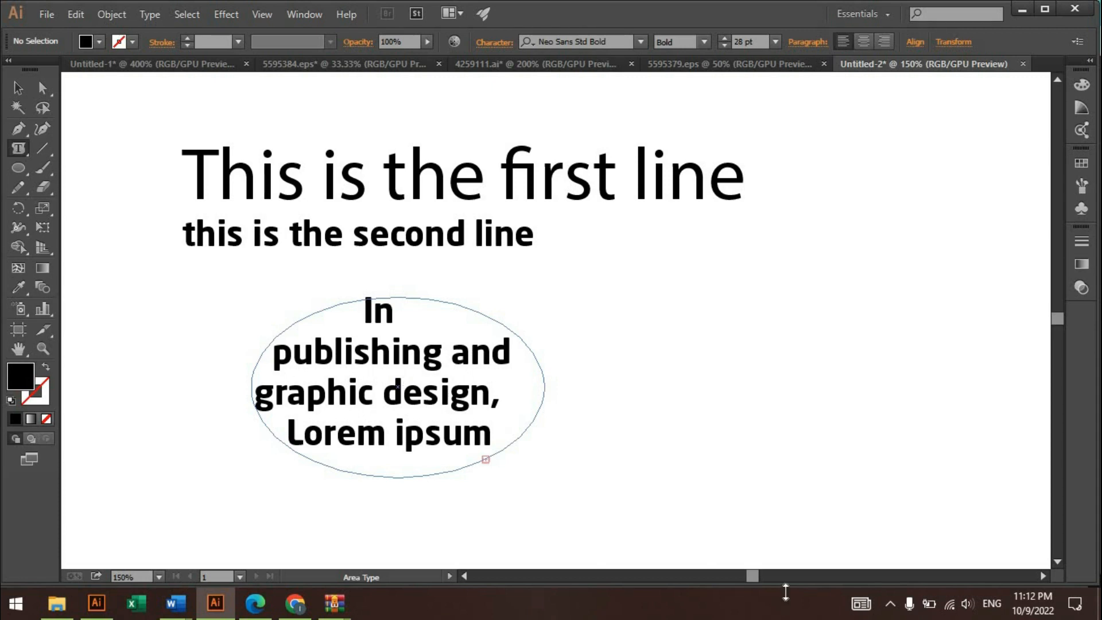
{"action": "key", "text": "Escape"}
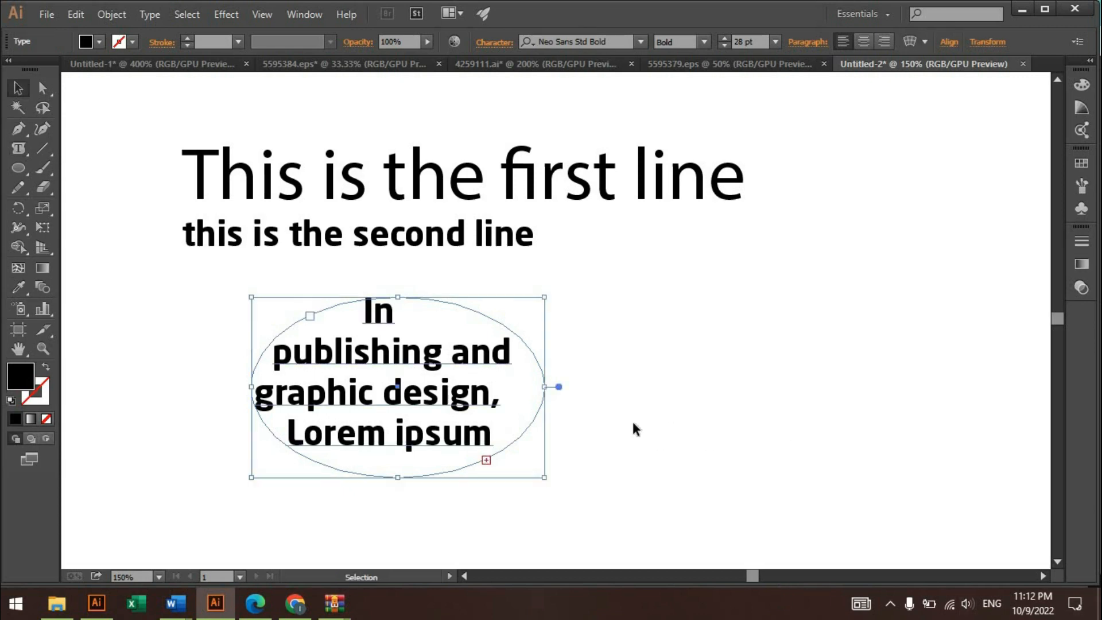
- Draw a closed, curved freeform shape with the Pen tool to the right of the ellipse text
{"action": "key", "text": "p"}
{"action": "left_click", "coordinate": [636, 419]}
{"action": "left_click_drag", "start_coordinate": [691, 483], "coordinate": [791, 491]}
{"action": "left_click_drag", "start_coordinate": [863, 361], "coordinate": [831, 266]}
{"action": "left_click_drag", "start_coordinate": [899, 178], "coordinate": [943, 140]}
{"action": "left_click_drag", "start_coordinate": [725, 203], "coordinate": [652, 313]}
{"action": "left_click_drag", "start_coordinate": [544, 351], "coordinate": [533, 435]}
{"action": "left_click_drag", "start_coordinate": [637, 419], "coordinate": [684, 377]}
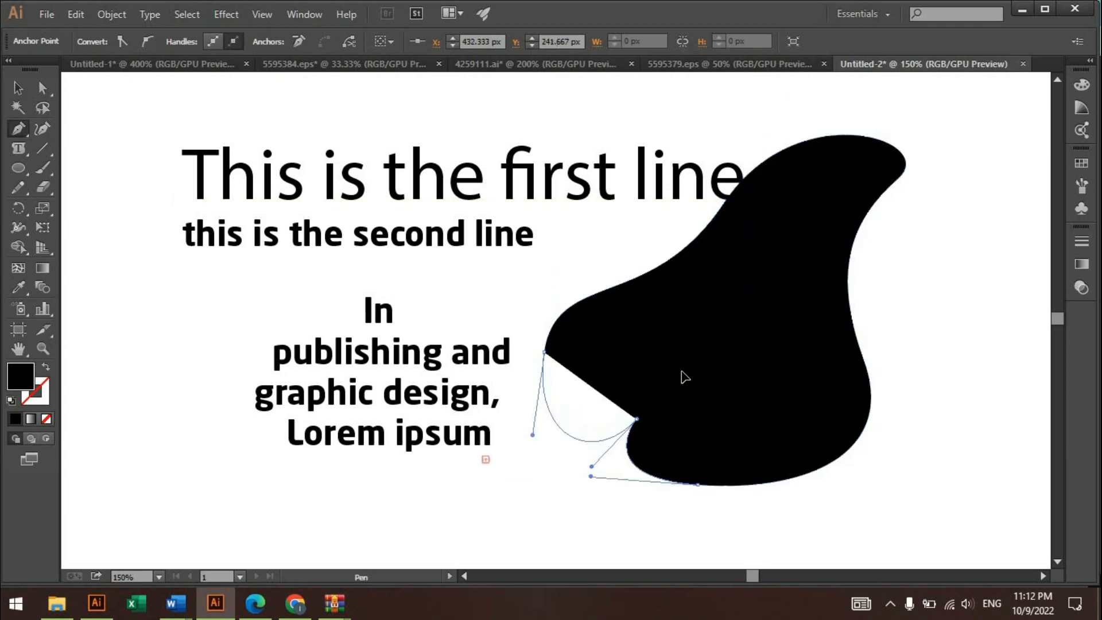
{"action": "left_click_drag", "start_coordinate": [697, 415], "coordinate": [699, 428]}
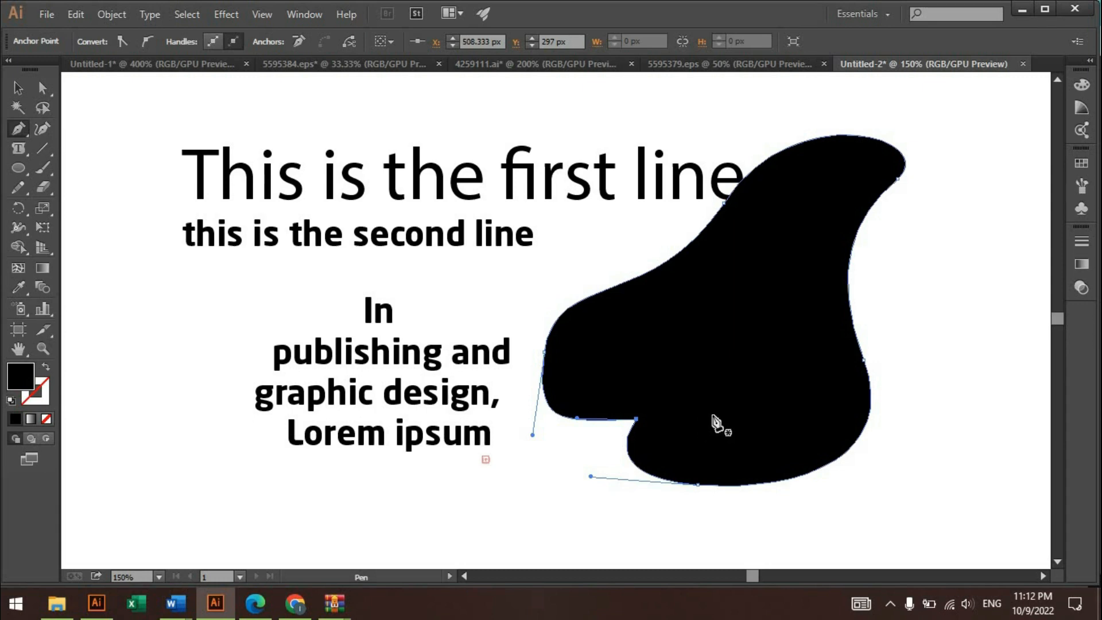
- Convert the freeform shape to an area type container and paste the Lorem ipsum paragraph into it
{"action": "left_click", "coordinate": [19, 149]}
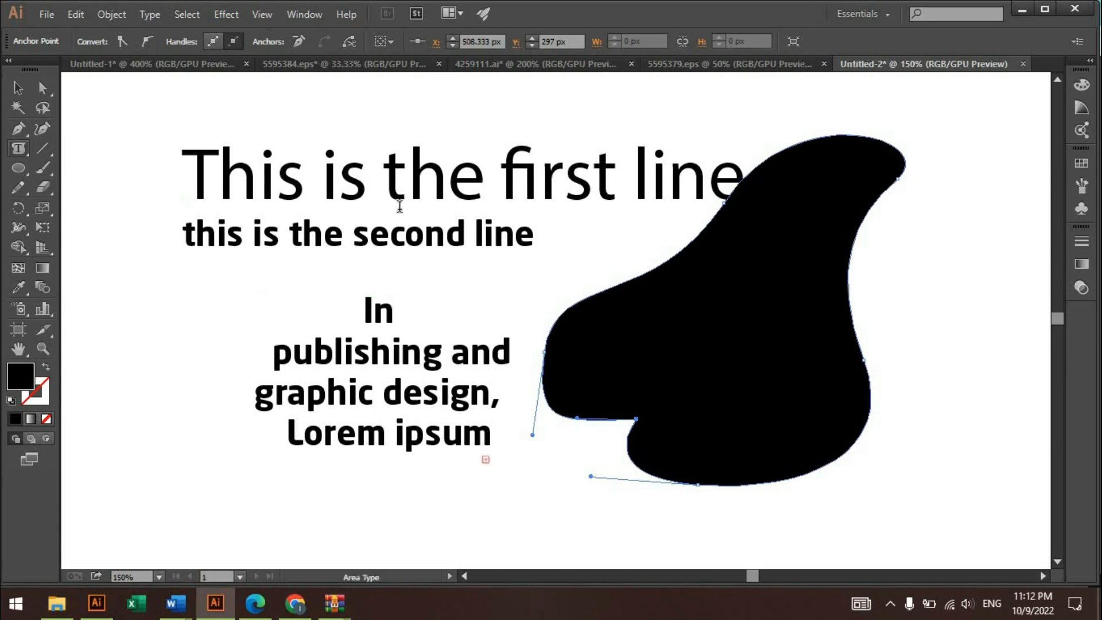
{"action": "left_click", "coordinate": [788, 159]}
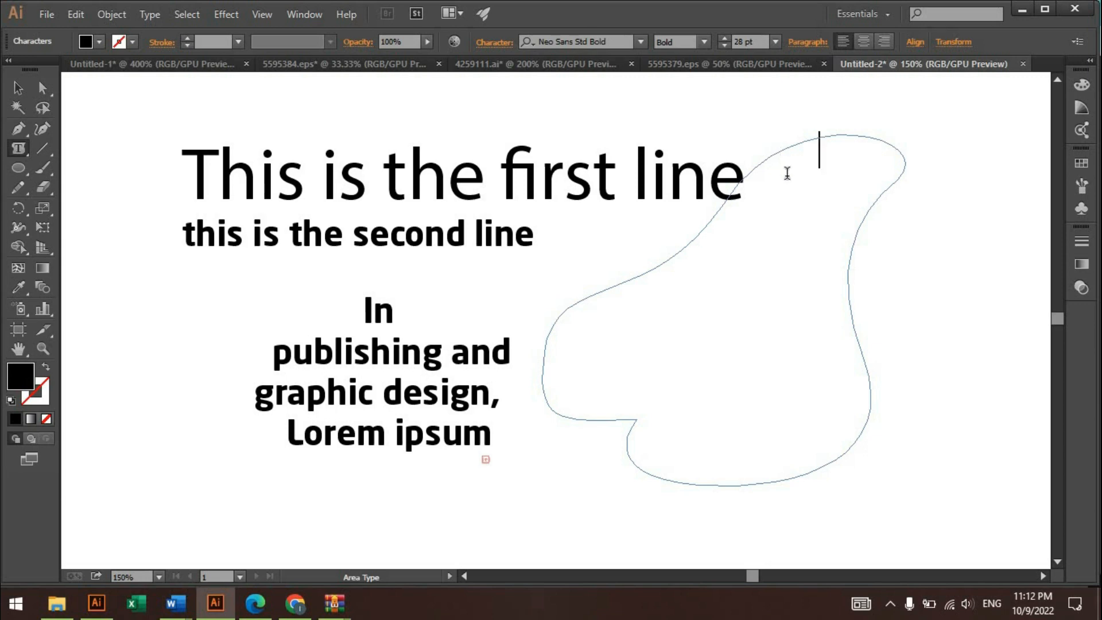
{"action": "type", "text": "In publishing and graphic design, Lorem ipsum is a placeholder text commonly used"}
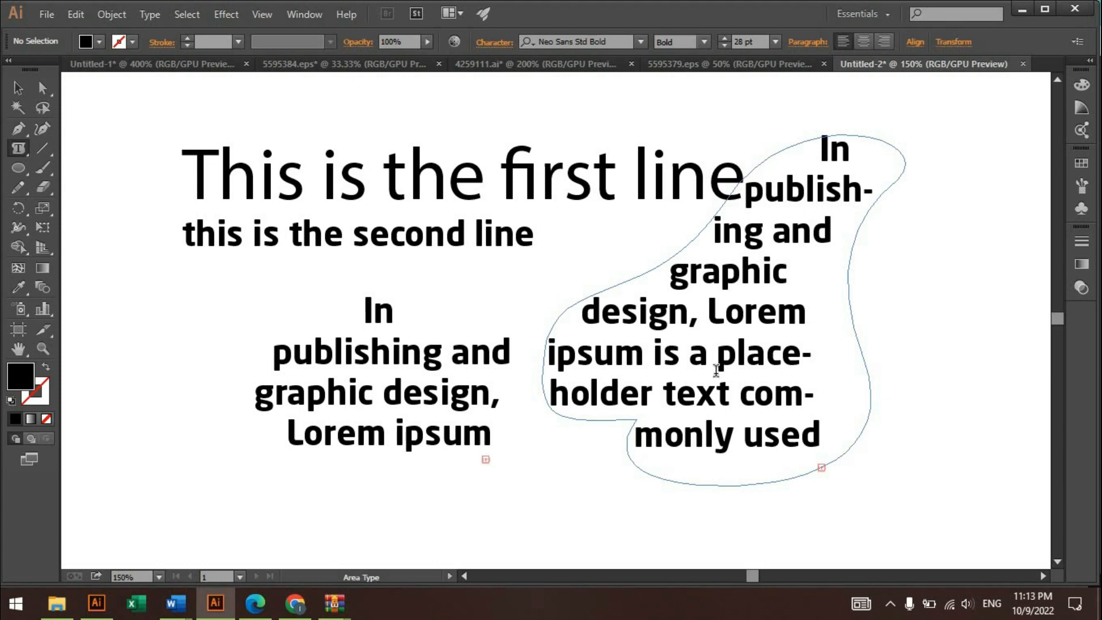
- Reduce the font size of all text in the freeform shape to 15 pt
{"action": "key", "text": "ctrl+a"}
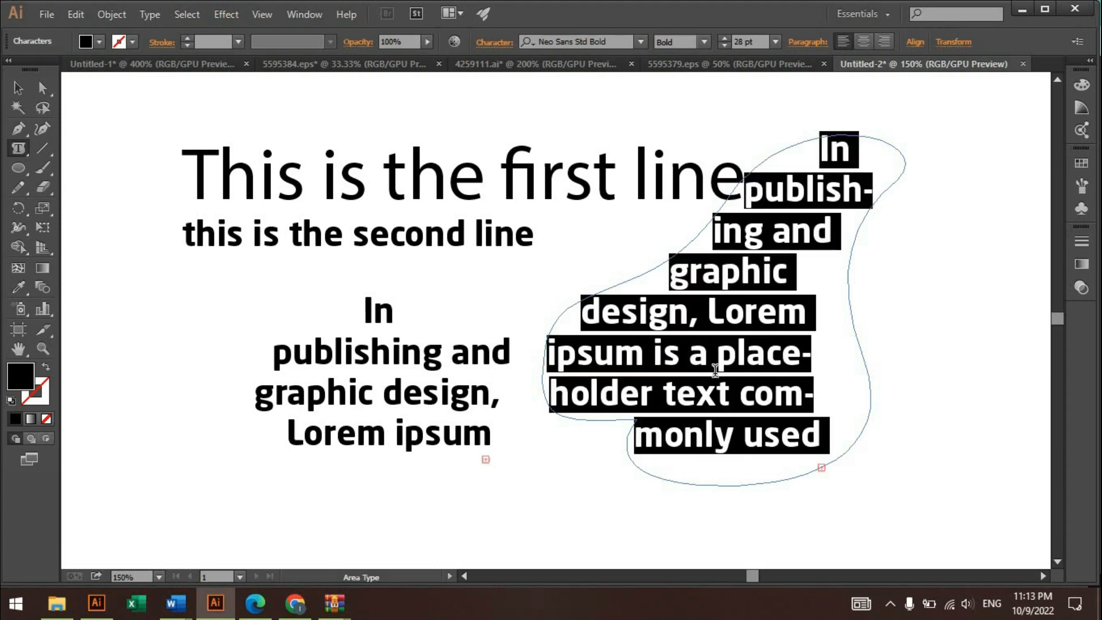
{"action": "left_click", "coordinate": [724, 46]}
{"action": "left_click", "coordinate": [724, 46]}
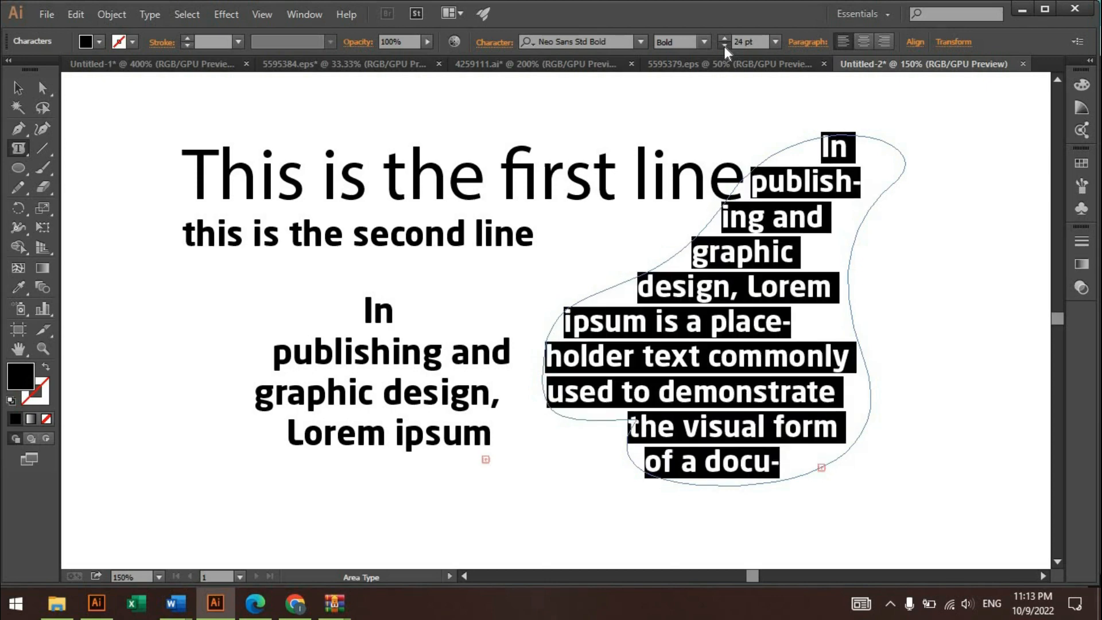
{"action": "left_click", "coordinate": [724, 45]}
{"action": "left_click", "coordinate": [724, 46]}
{"action": "left_click", "coordinate": [724, 46]}
{"action": "left_click", "coordinate": [724, 46]}
{"action": "left_click", "coordinate": [724, 45]}
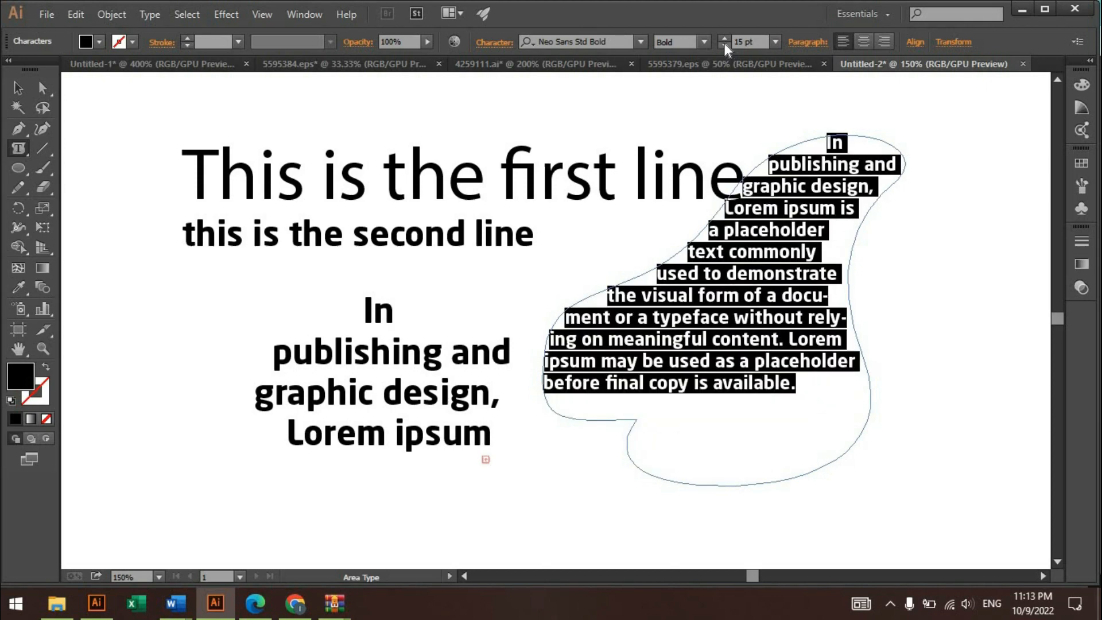
- Increase the font size of all text in the freeform shape to 18 pt
{"action": "left_click", "coordinate": [724, 38]}
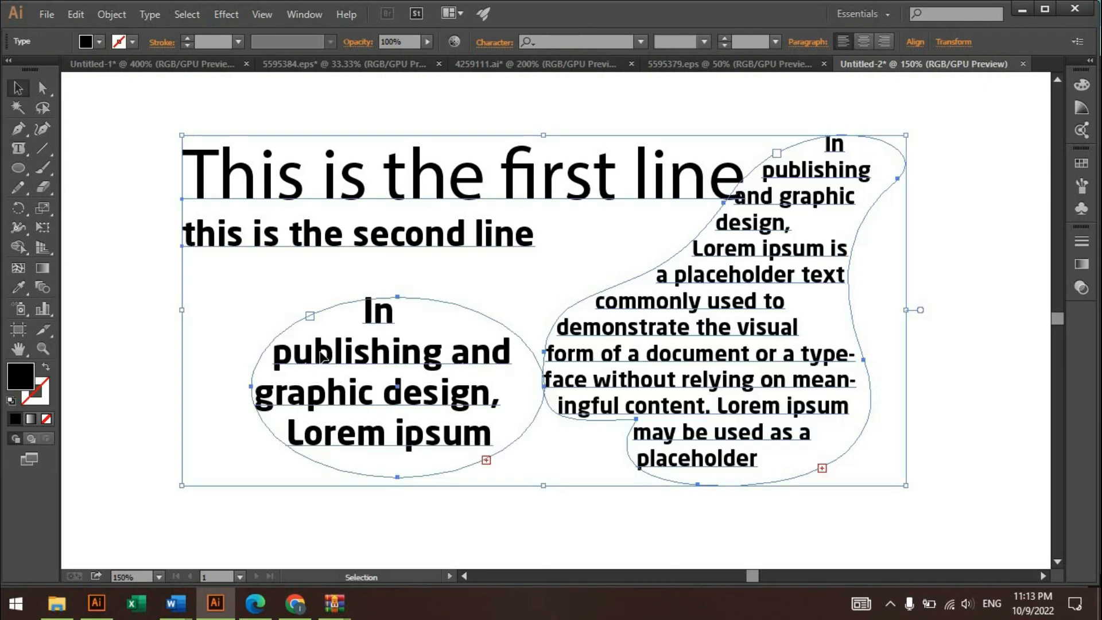
{"action": "left_click_drag", "start_coordinate": [321, 349], "coordinate": [742, 270]}
- Draw an open, two-segment angled path with the Pen tool left of the ellipse text and swap its fill and stroke
{"action": "left_click_drag", "start_coordinate": [18, 151], "coordinate": [121, 186]}
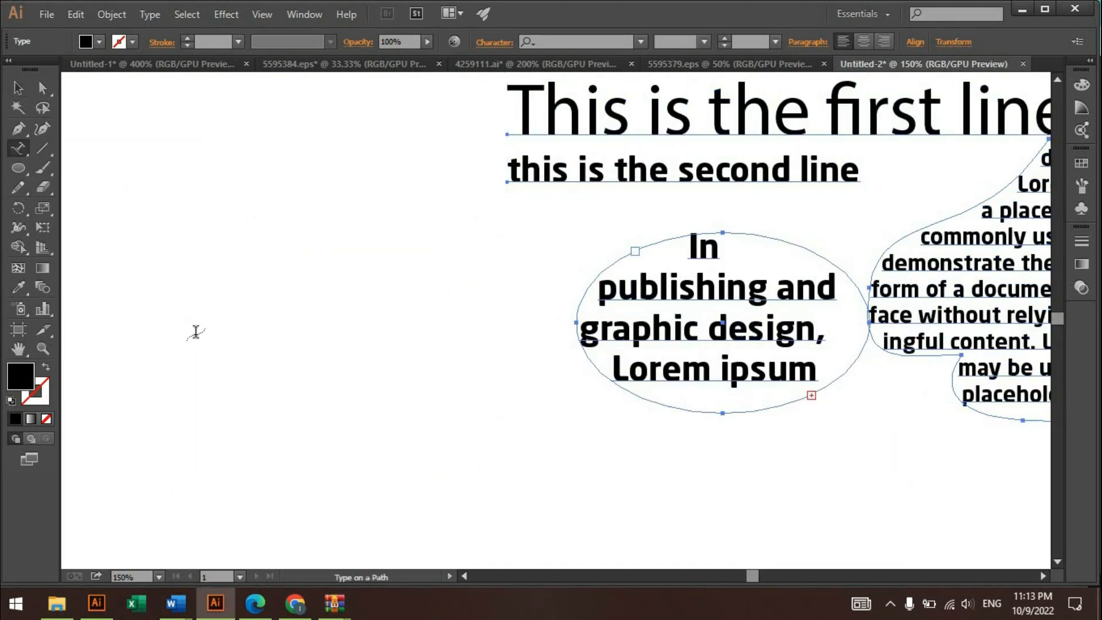
{"action": "key", "text": "p"}
{"action": "left_click", "coordinate": [90, 323]}
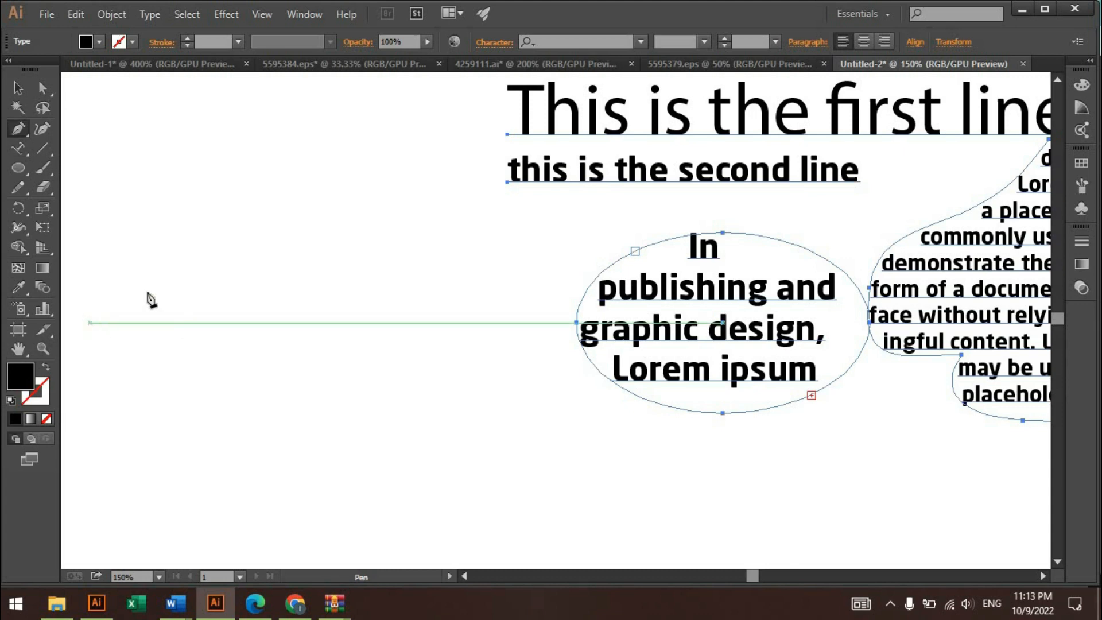
{"action": "left_click", "coordinate": [389, 168]}
{"action": "left_click", "coordinate": [557, 446]}
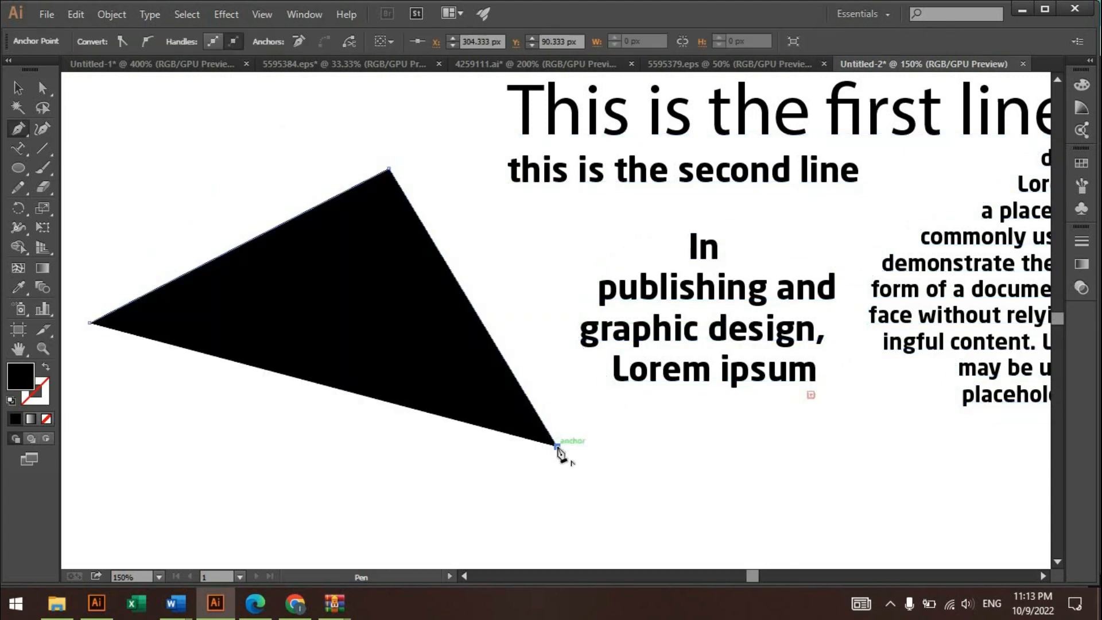
{"action": "key", "text": "v"}
{"action": "key", "text": "shift+x"}
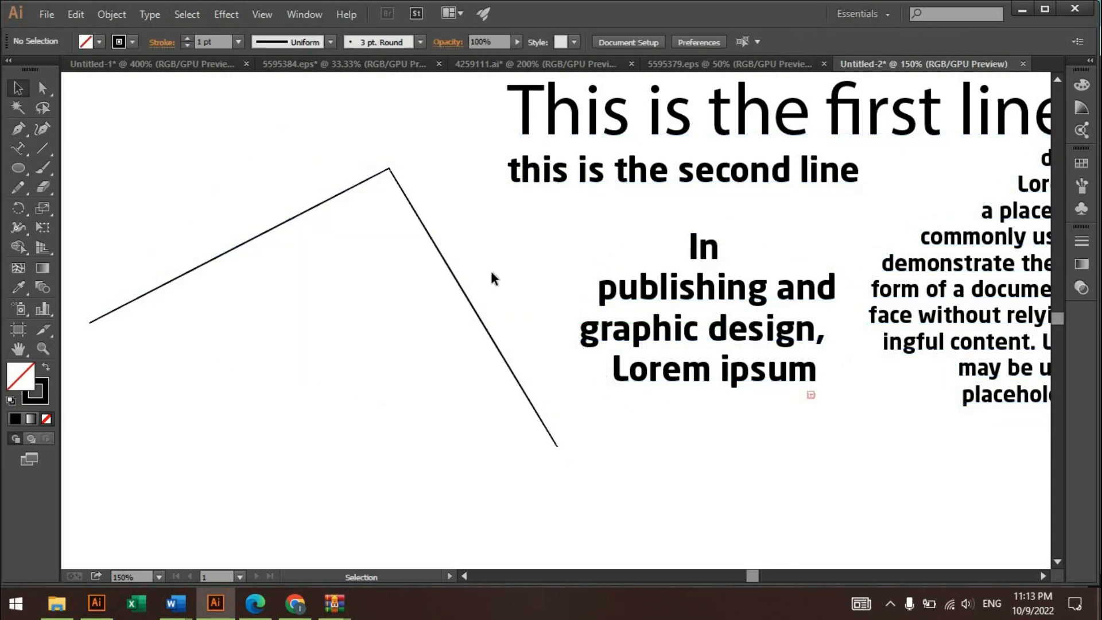
- Turn the angled line into type on a path and paste the Lorem ipsum paragraph along it
{"action": "left_click", "coordinate": [16, 147]}
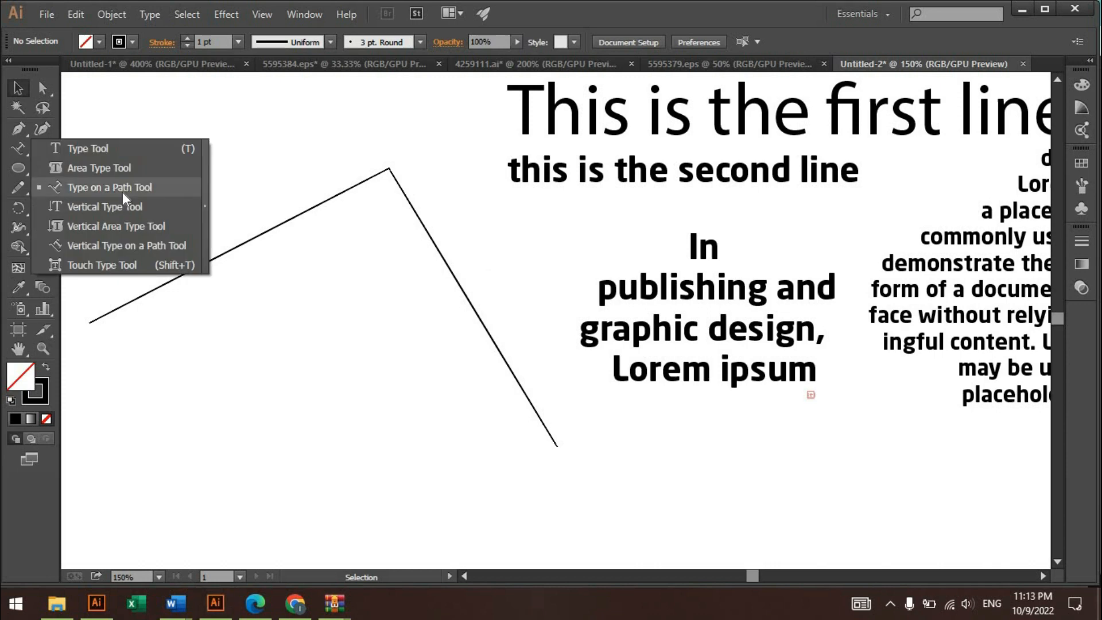
{"action": "left_click", "coordinate": [137, 190]}
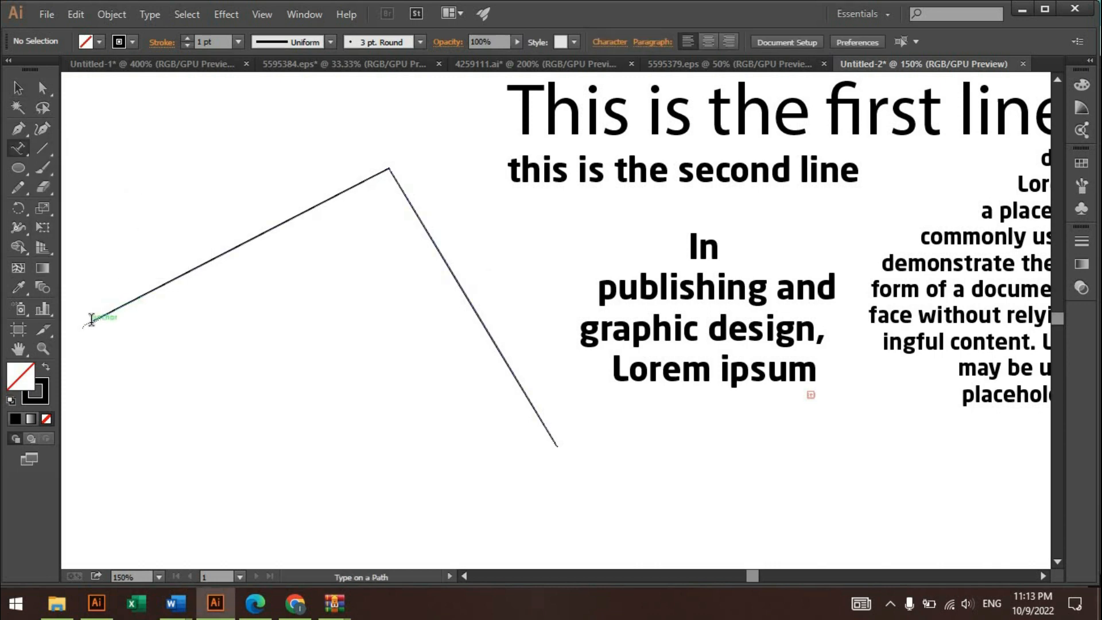
{"action": "left_click", "coordinate": [91, 317]}
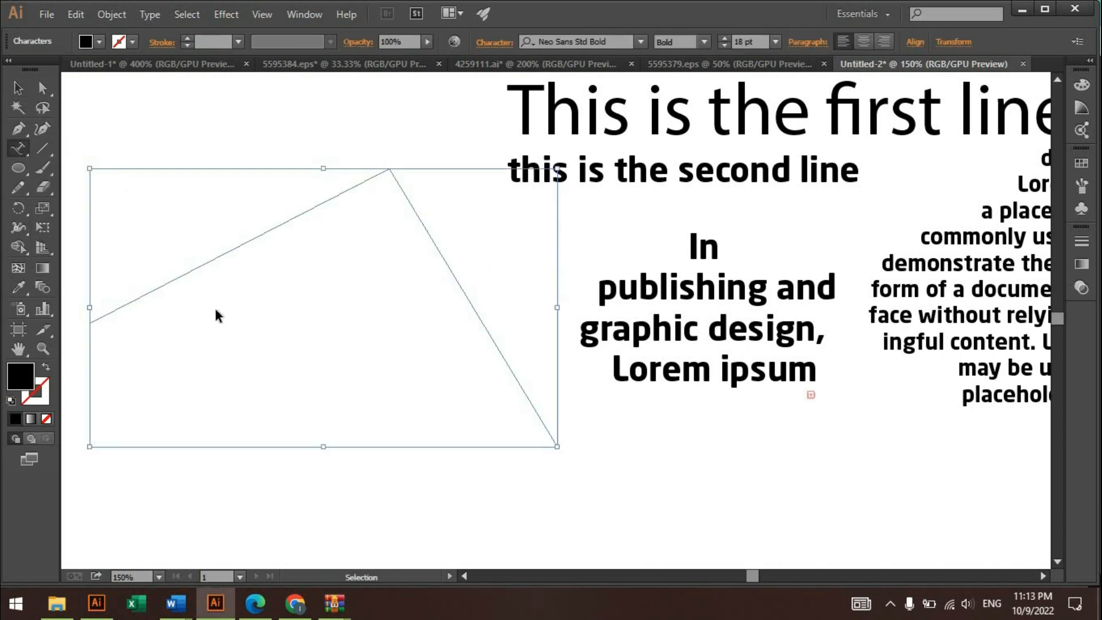
{"action": "key", "text": "ctrl+v"}
{"action": "key", "text": "Escape"}
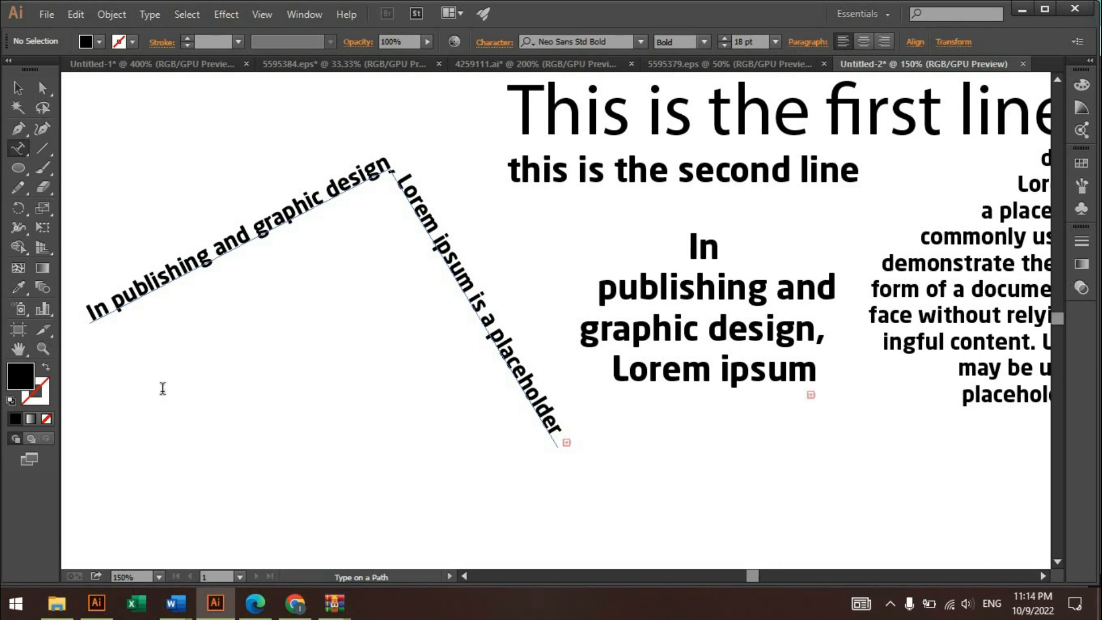
- Draw a circle below the text on the angled path
{"action": "left_click", "coordinate": [16, 91]}
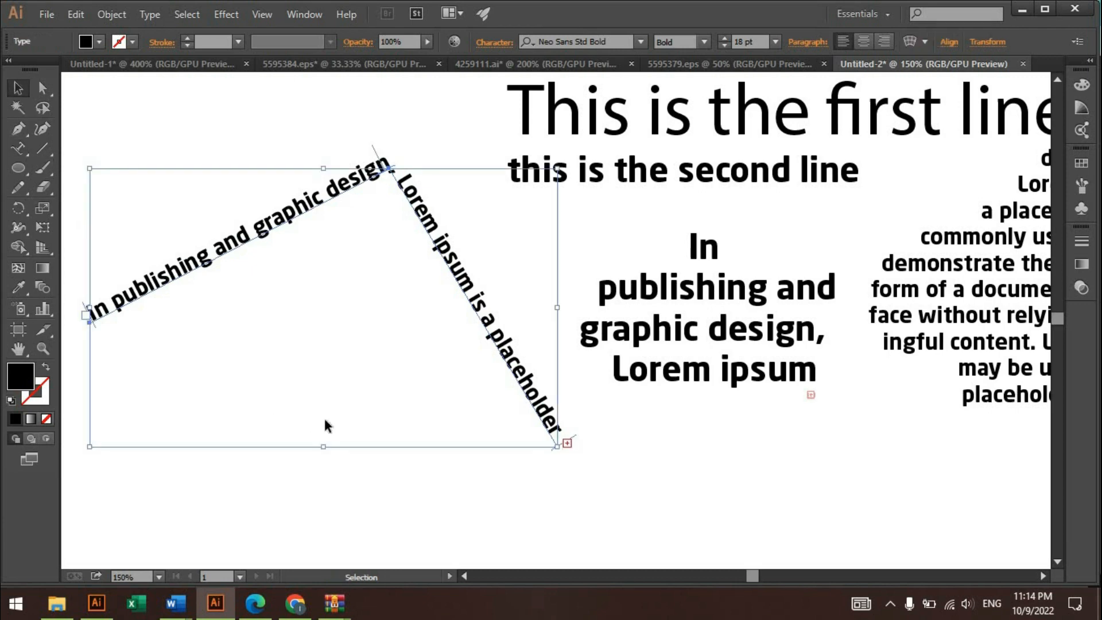
{"action": "left_click_drag", "start_coordinate": [304, 461], "coordinate": [336, 384]}
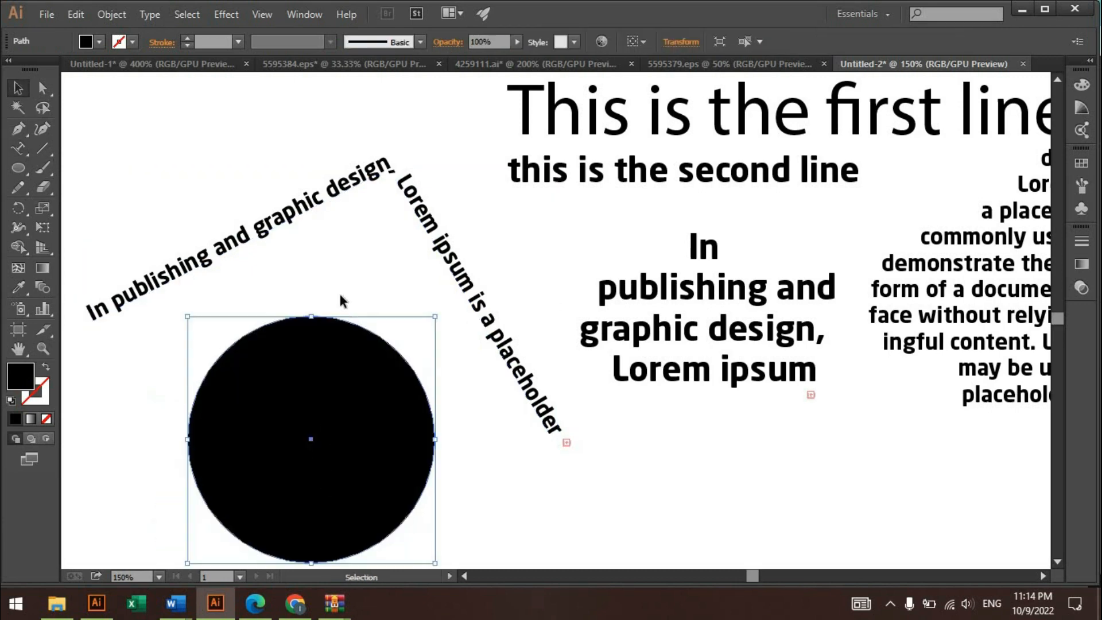
{"action": "left_click", "coordinate": [342, 300]}
- Convert the circle to type on a path and enter "comapany name" along its outline
{"action": "left_click", "coordinate": [23, 150]}
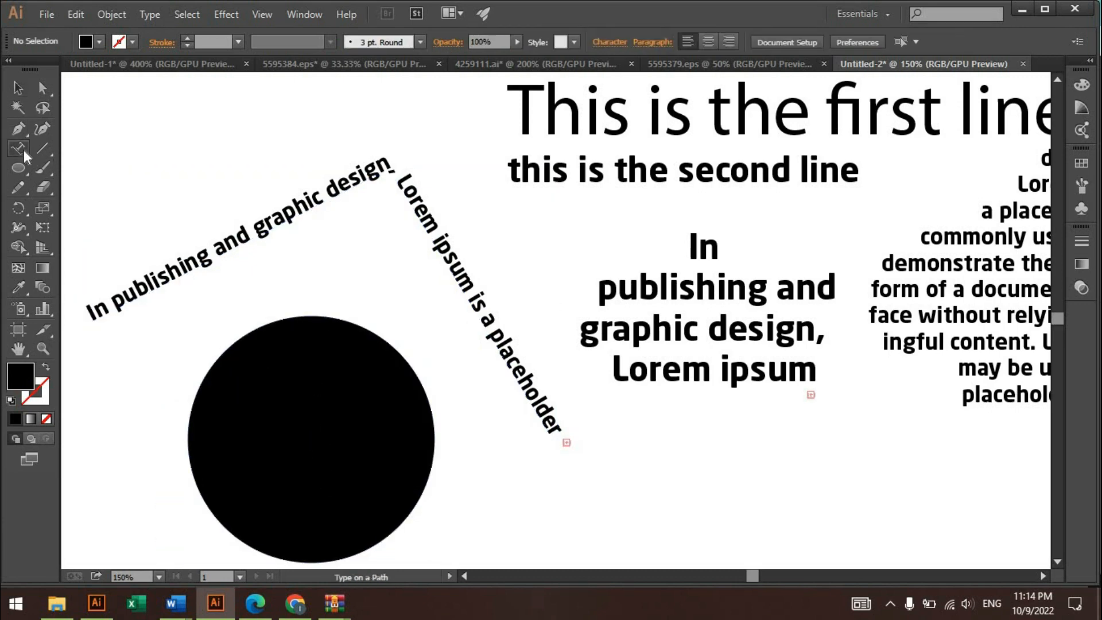
{"action": "left_click", "coordinate": [220, 352]}
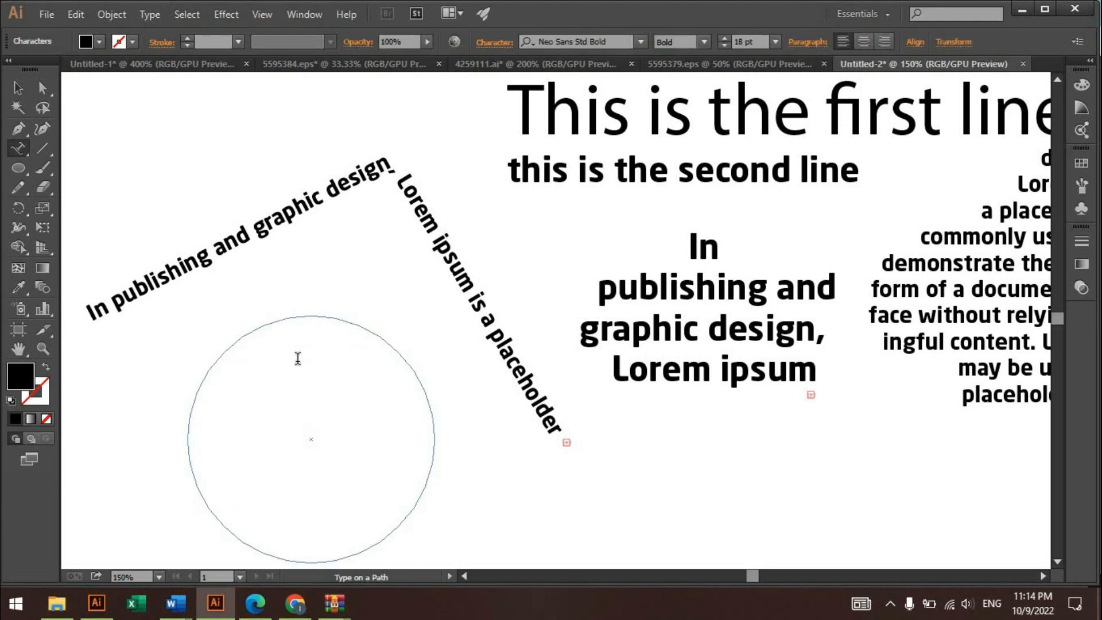
{"action": "key", "text": "ctrl+v"}
{"action": "key", "text": "Escape"}
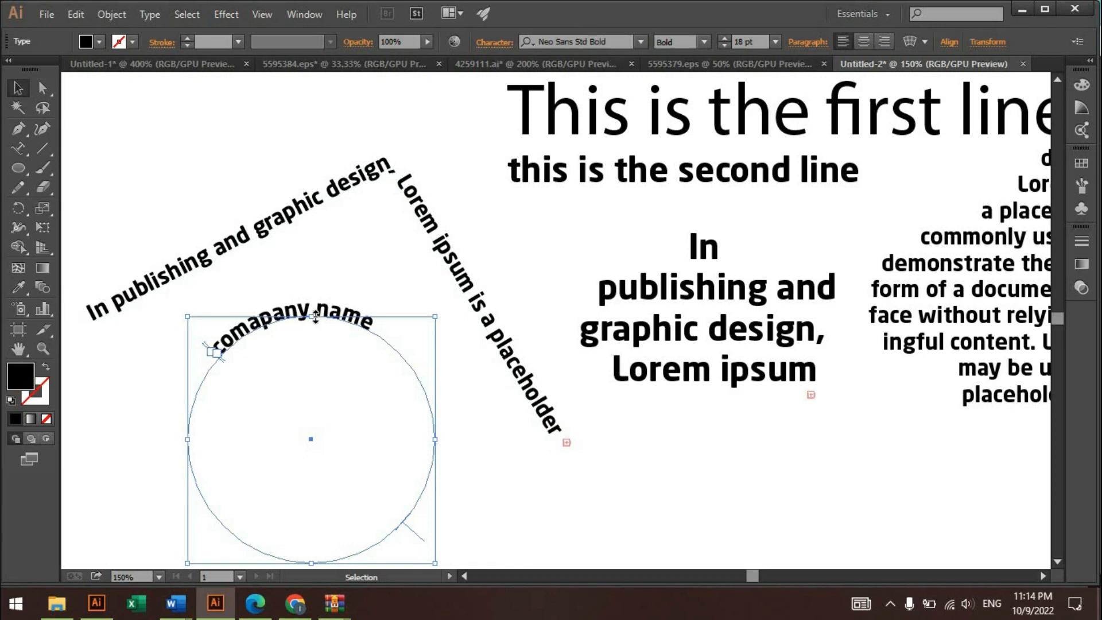
- Tighten the path type brackets around "comapany name" and center the text on the top arc of the circle
{"action": "scroll", "coordinate": [296, 318], "scroll_direction": "up", "scroll_amount": 2}
{"action": "key", "text": "space"}
{"action": "left_click_drag", "start_coordinate": [276, 351], "coordinate": [389, 232]}
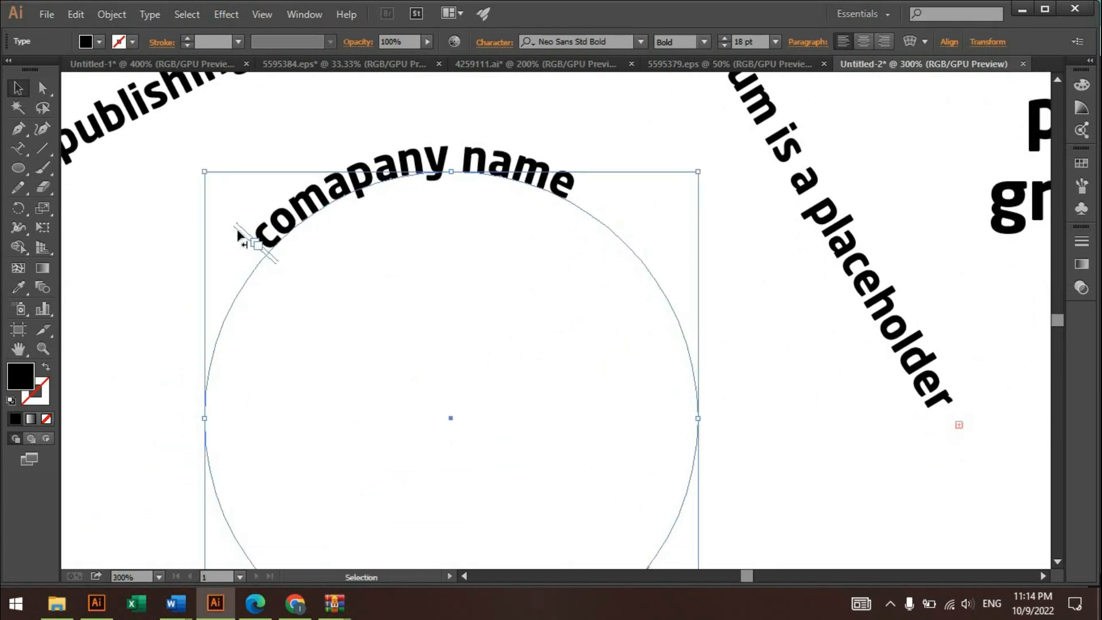
{"action": "key", "text": "ctrl+minus"}
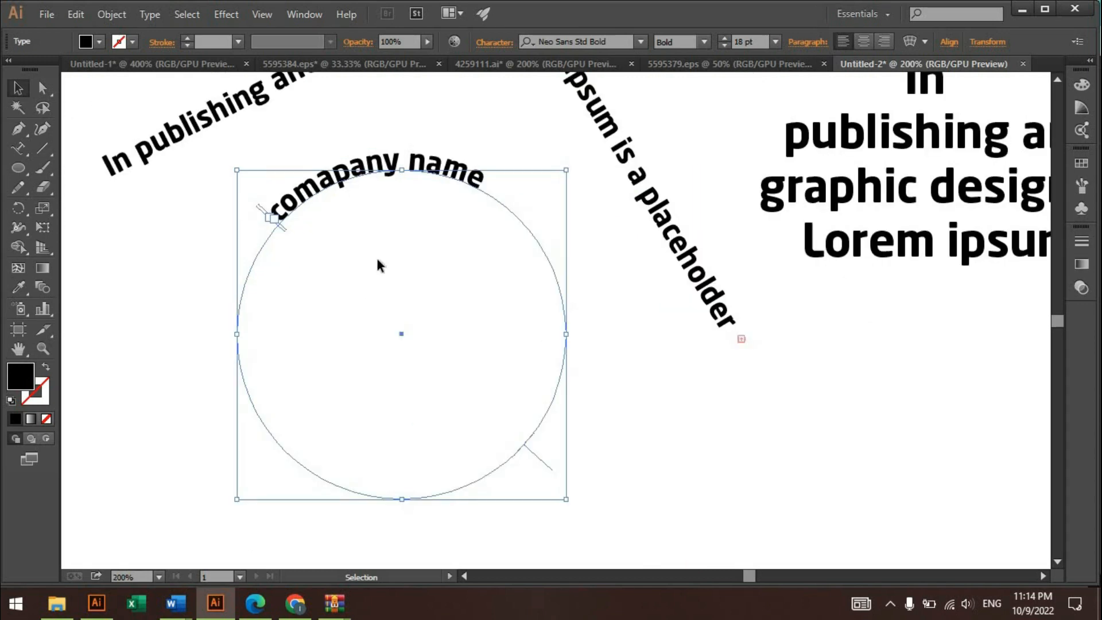
{"action": "left_click_drag", "start_coordinate": [258, 208], "coordinate": [254, 212]}
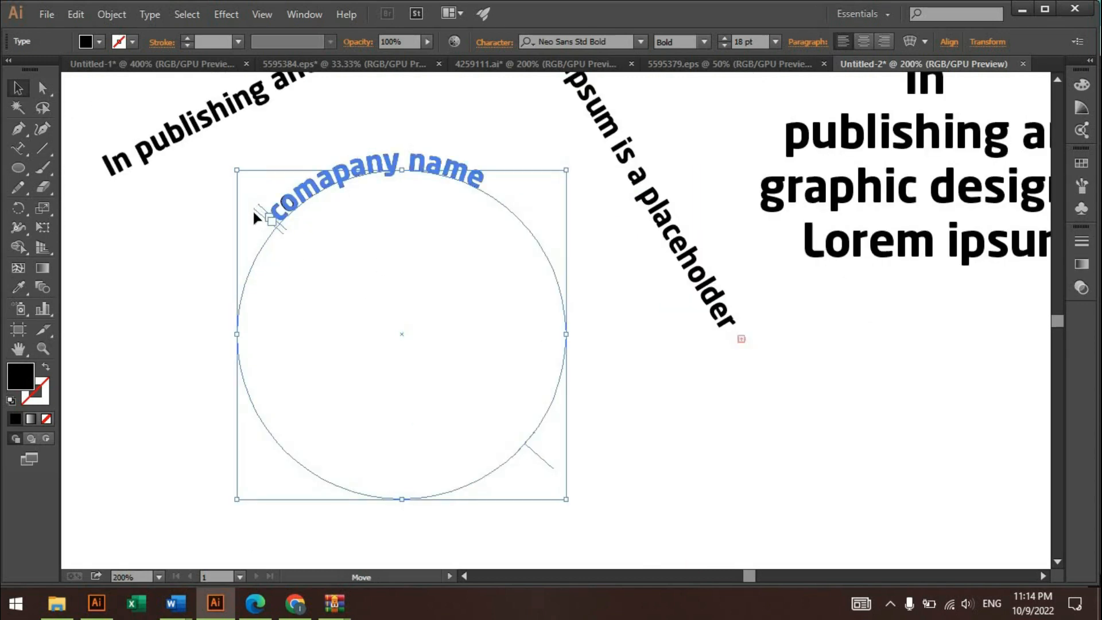
{"action": "left_click_drag", "start_coordinate": [242, 248], "coordinate": [576, 377]}
{"action": "left_click_drag", "start_coordinate": [544, 189], "coordinate": [504, 143]}
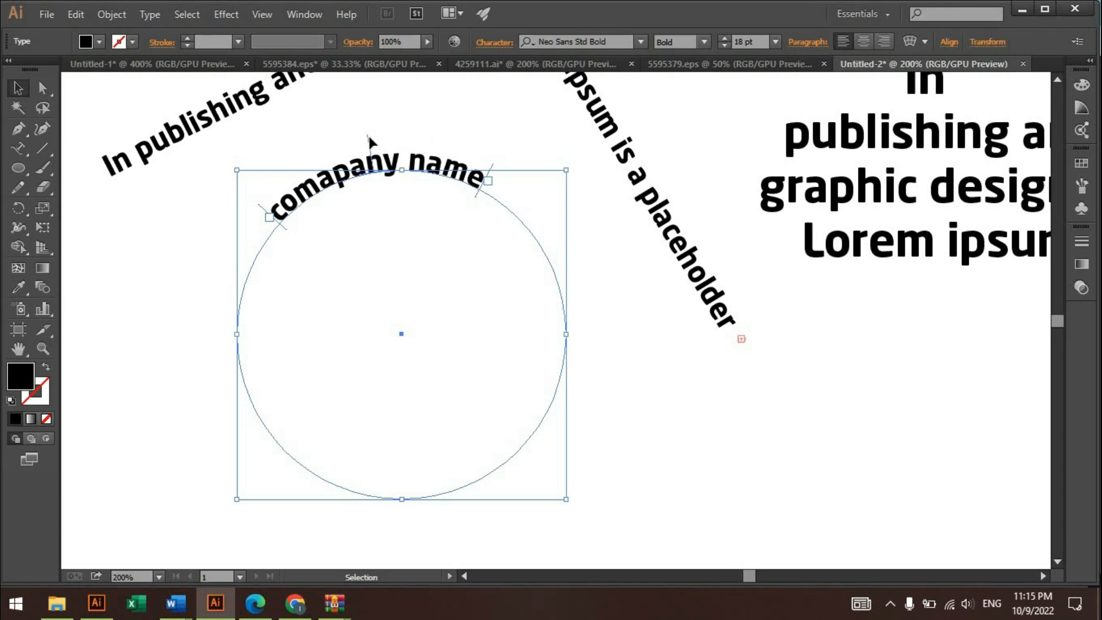
{"action": "left_click_drag", "start_coordinate": [366, 136], "coordinate": [396, 133]}
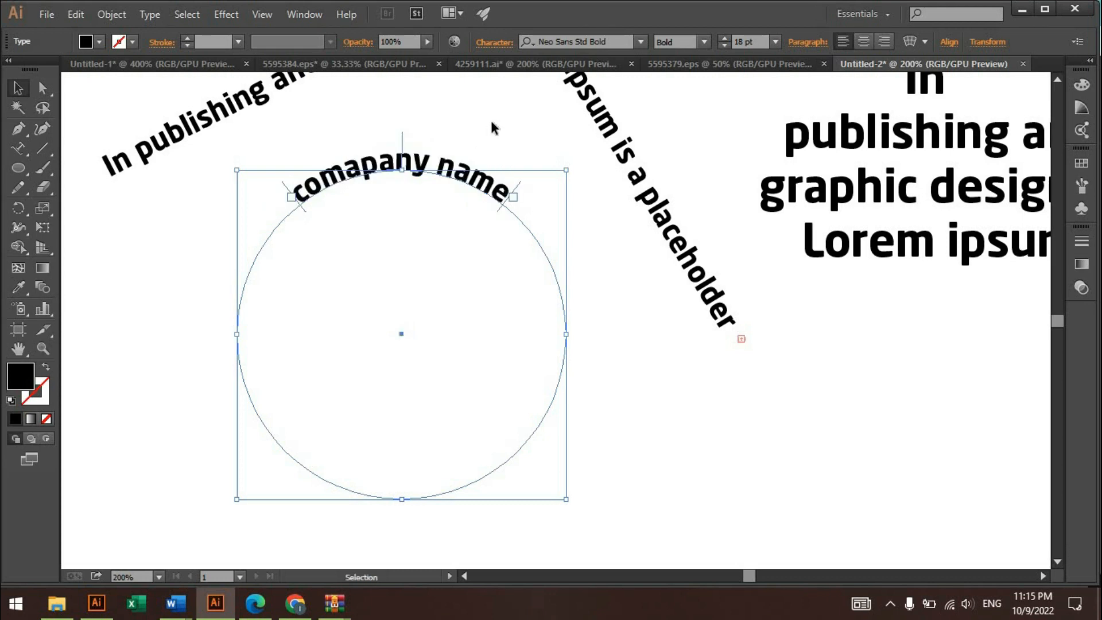
{"action": "left_click", "coordinate": [490, 118]}
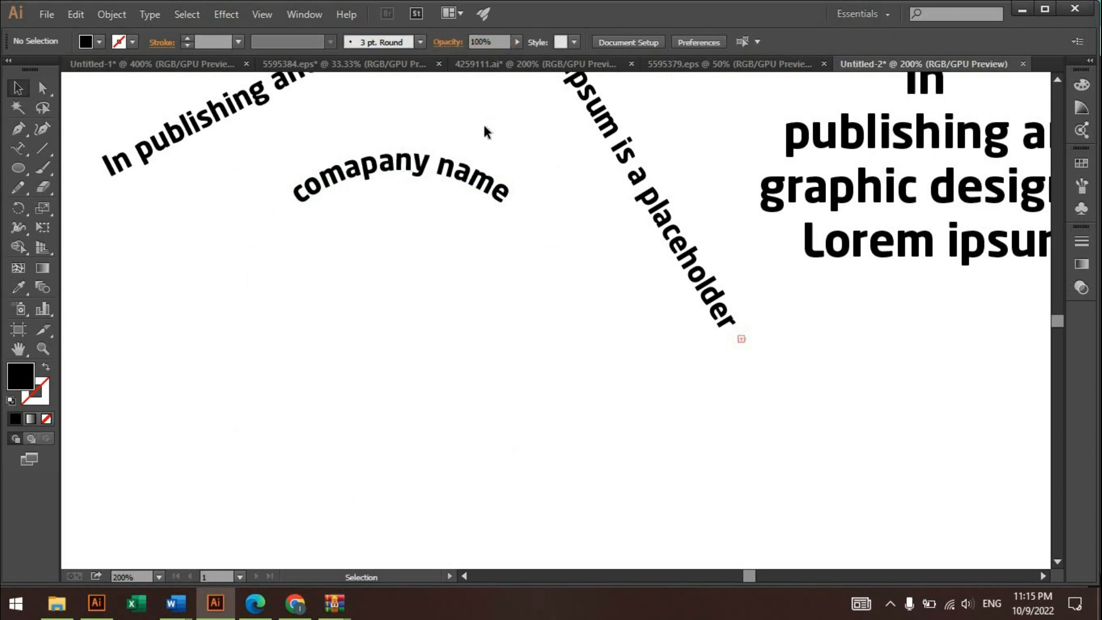
- Try flipping "comapany name" to the inside of the circle's bottom arc, and return it to the outside at the top
{"action": "left_click", "coordinate": [442, 166]}
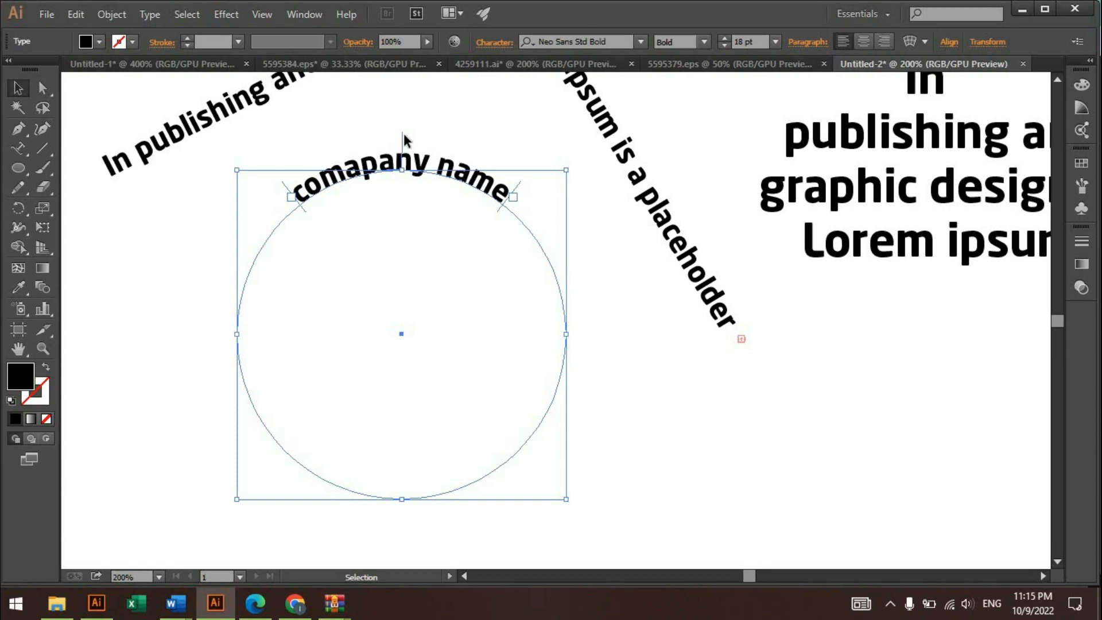
{"action": "left_click_drag", "start_coordinate": [402, 135], "coordinate": [412, 382]}
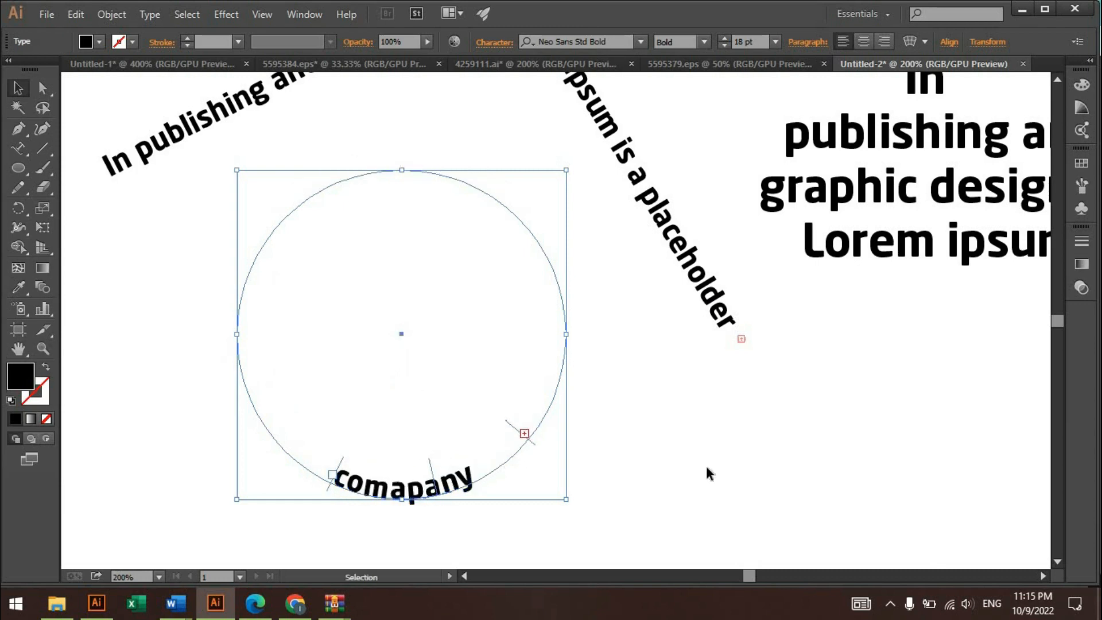
{"action": "left_click", "coordinate": [689, 464]}
{"action": "left_click", "coordinate": [427, 459]}
{"action": "left_click_drag", "start_coordinate": [400, 463], "coordinate": [404, 166]}
- Move the circular "comapany name" text to the empty area below the ellipse text
{"action": "key", "text": "ctrl+minus"}
{"action": "left_click", "coordinate": [273, 258]}
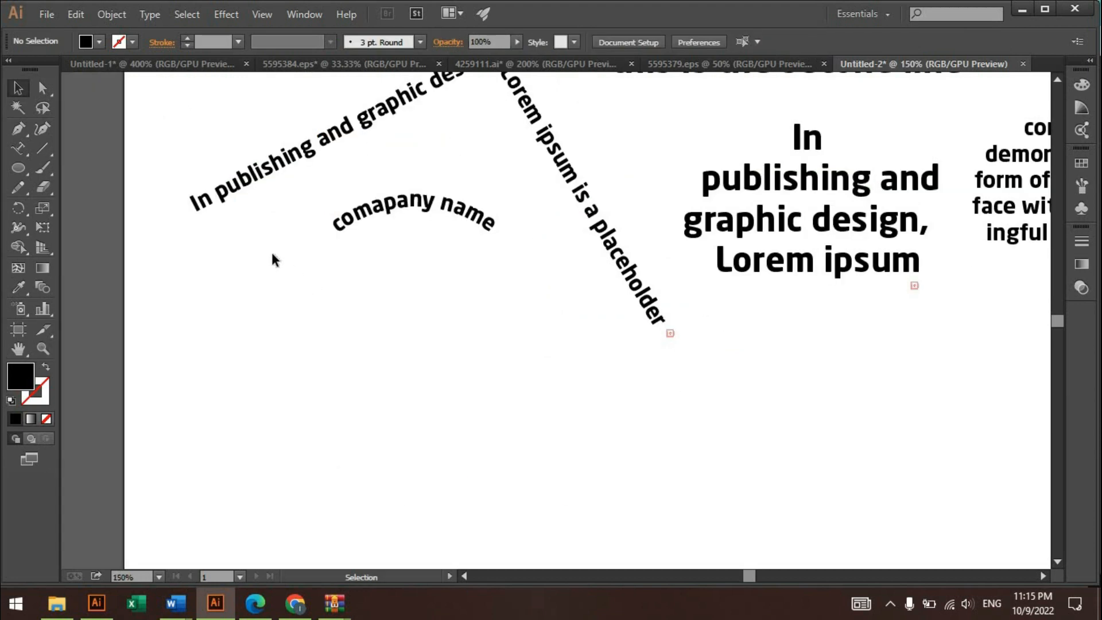
{"action": "scroll", "coordinate": [350, 276], "scroll_direction": "down", "scroll_amount": 2}
{"action": "left_click_drag", "start_coordinate": [534, 212], "coordinate": [884, 315]}
- Create vertical point text below the angled path text and paste the Lorem ipsum paragraph into it
{"action": "left_click_drag", "start_coordinate": [18, 148], "coordinate": [105, 205]}
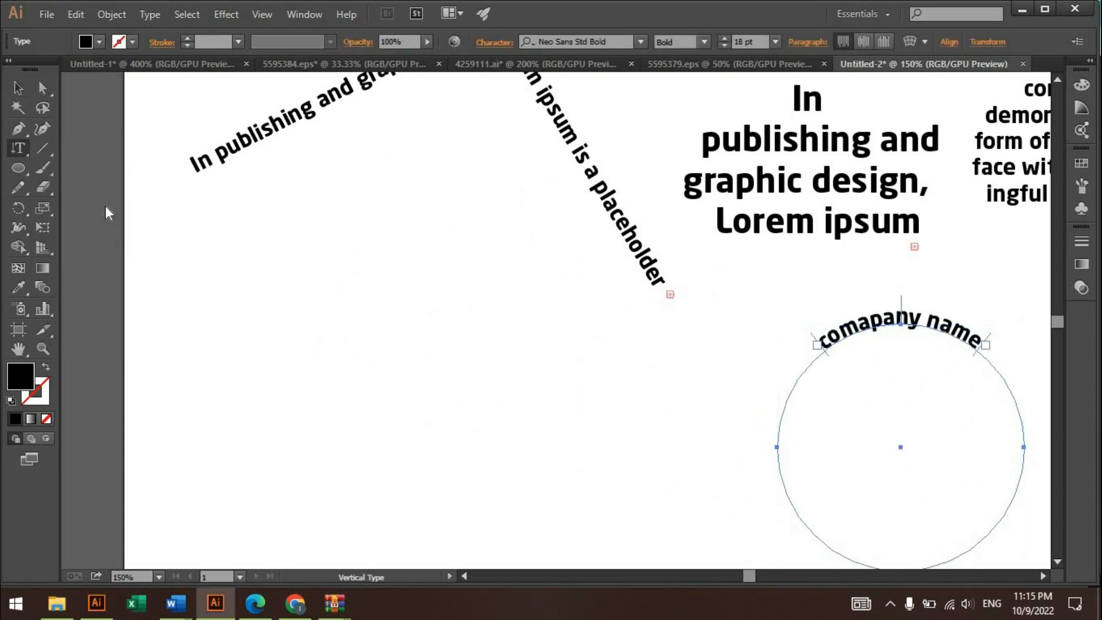
{"action": "left_click", "coordinate": [366, 158]}
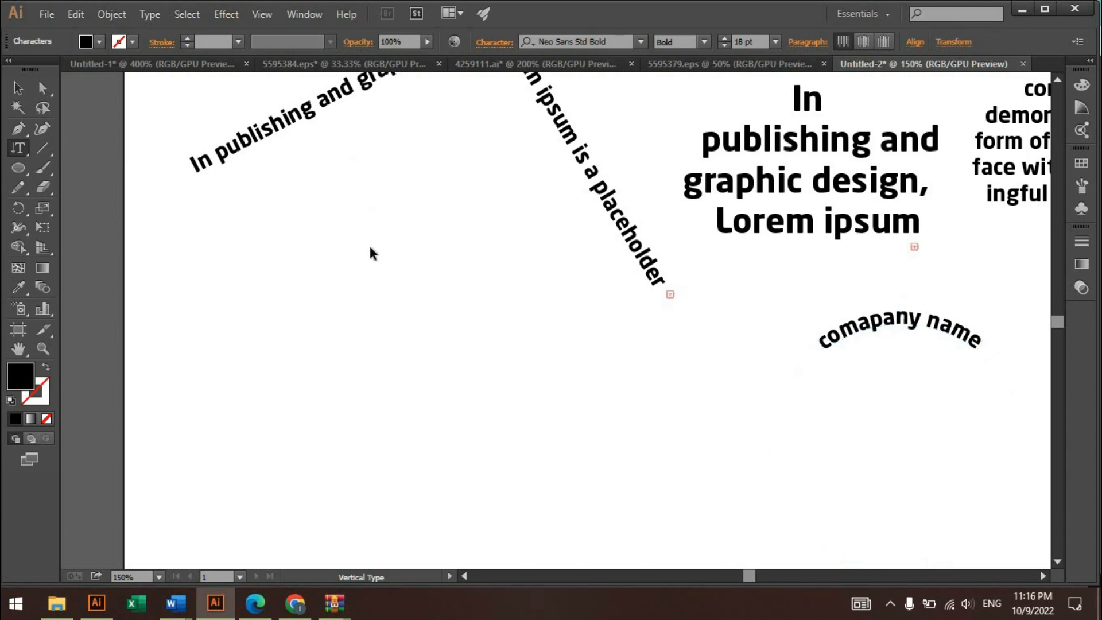
{"action": "key", "text": "ctrl+v"}
{"action": "scroll", "coordinate": [409, 403], "scroll_direction": "down", "scroll_amount": 5}
{"action": "scroll", "coordinate": [408, 403], "scroll_direction": "up", "scroll_amount": 8}
- Try to create vertical area type on the circular "comapany name" text with the Vertical Area Type tool
{"action": "left_click", "coordinate": [20, 151]}
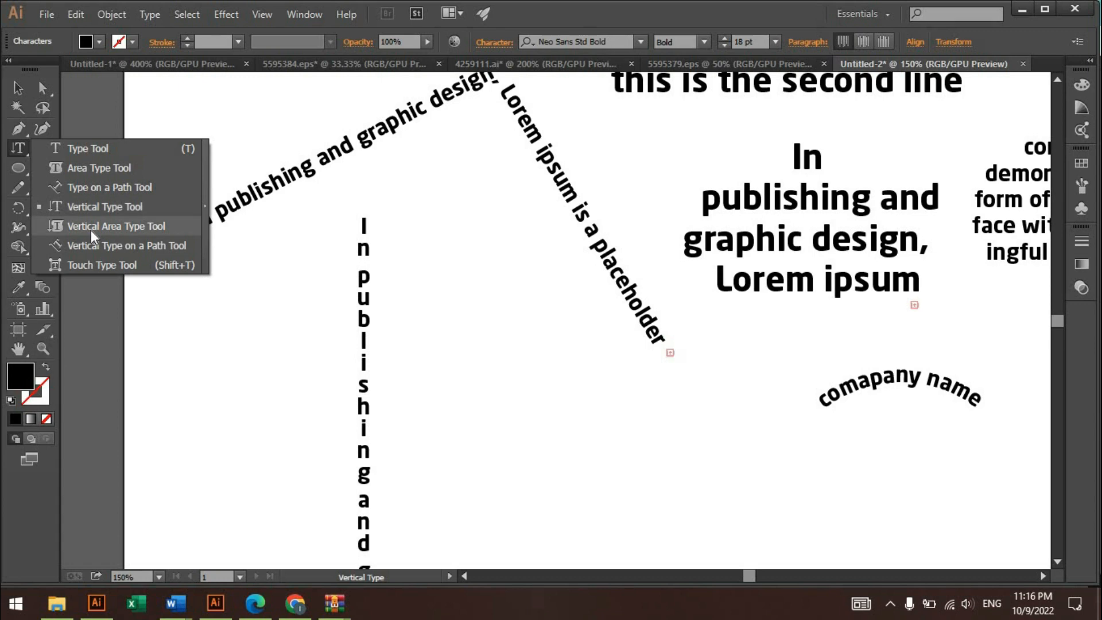
{"action": "left_click", "coordinate": [115, 227]}
{"action": "left_click", "coordinate": [791, 321]}
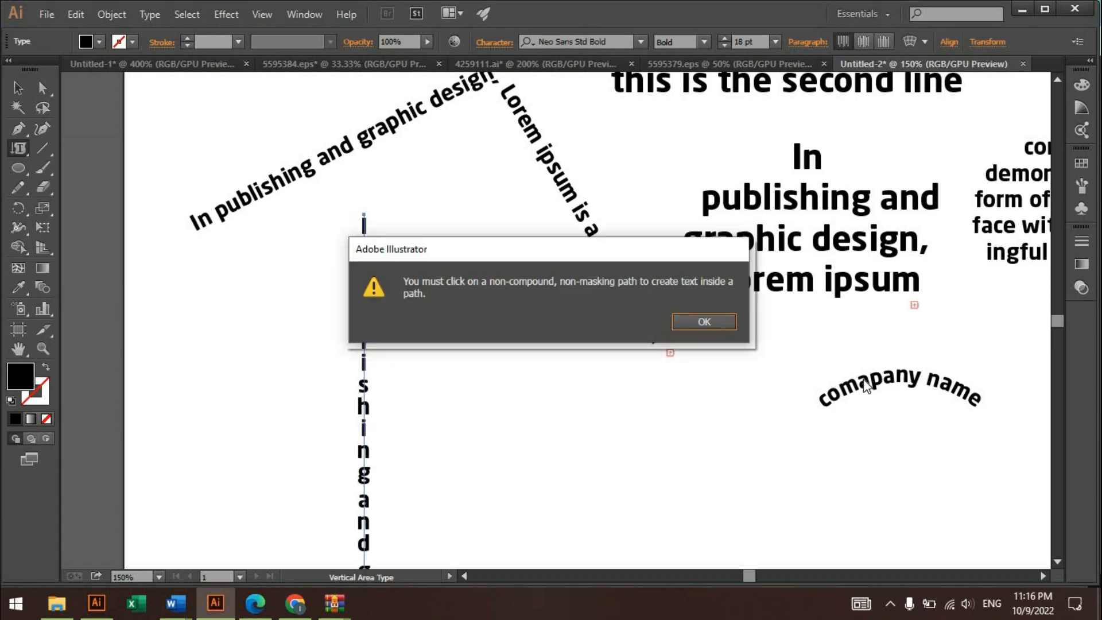
{"action": "left_click", "coordinate": [715, 321]}
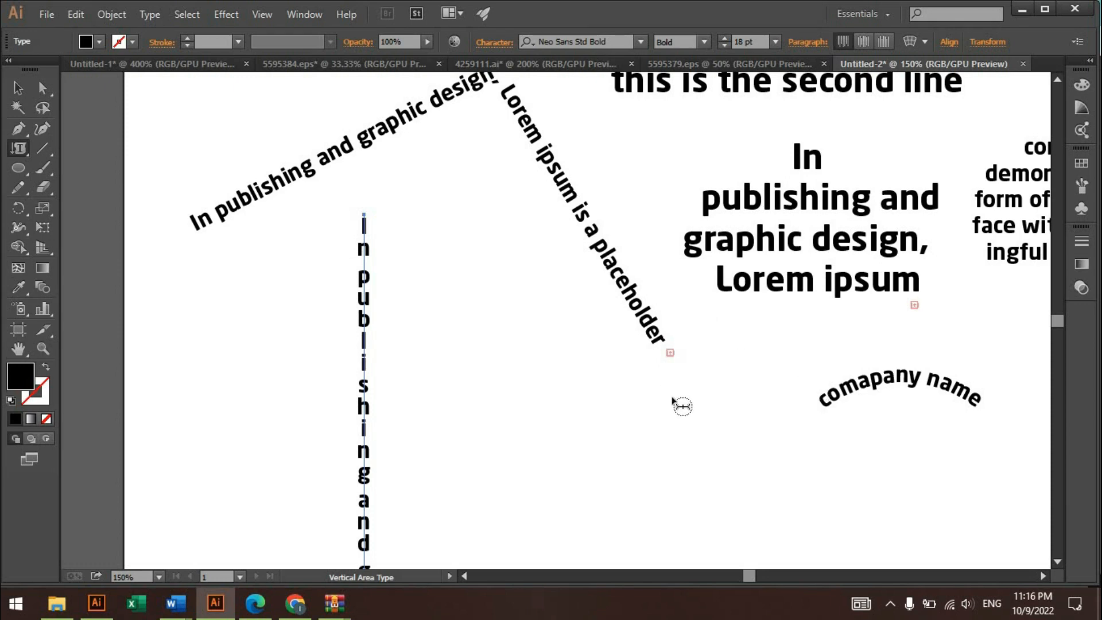
- Draw a large circle overlapping the left edge of the artboard with the Ellipse tool
{"action": "scroll", "coordinate": [614, 392], "scroll_direction": "down", "scroll_amount": 1}
{"action": "left_click_drag", "start_coordinate": [708, 358], "coordinate": [764, 349]}
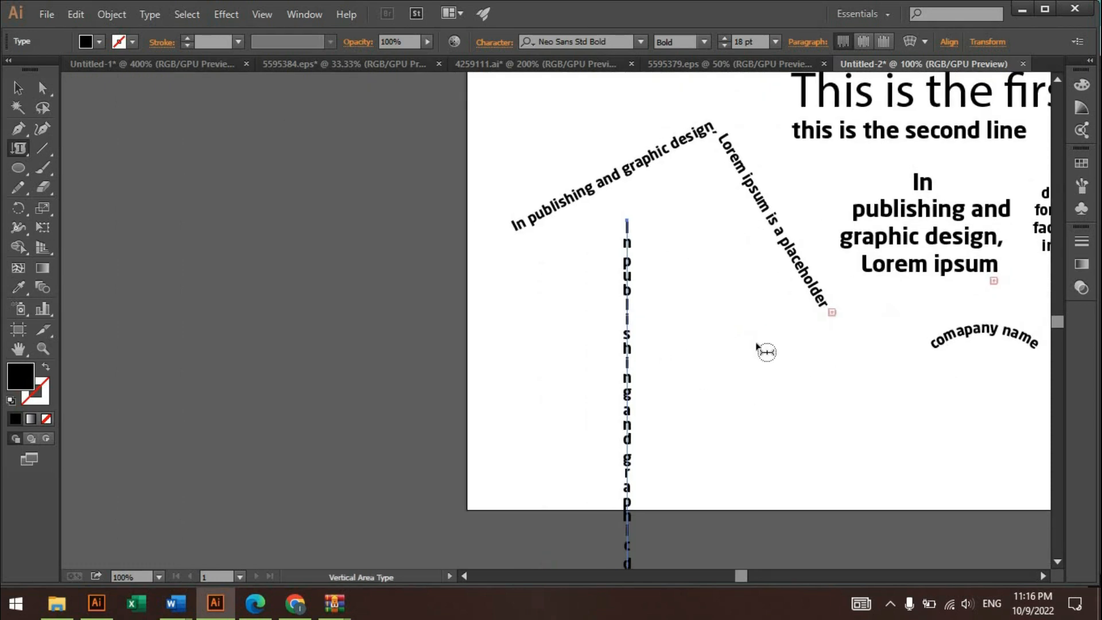
{"action": "key", "text": "l"}
{"action": "left_click_drag", "start_coordinate": [372, 416], "coordinate": [528, 436]}
- Convert the large circle to a vertical area type container and paste the Lorem ipsum paragraph into it
{"action": "left_click", "coordinate": [18, 149]}
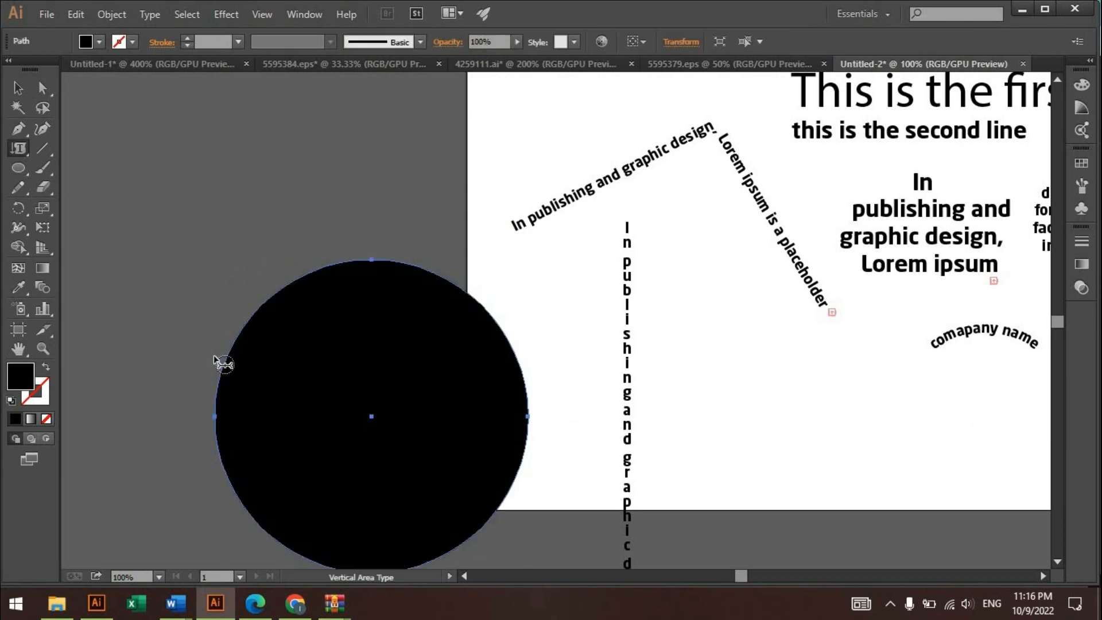
{"action": "left_click", "coordinate": [223, 364]}
{"action": "type", "text": "In publishing and graphic design, Lorem ipsum is a placeholder text commonly used to demonstrate the visual form of a document or a typeface without relying on meaningful content. Lorem ipsum may be used as a placeholder before final copy is available."}
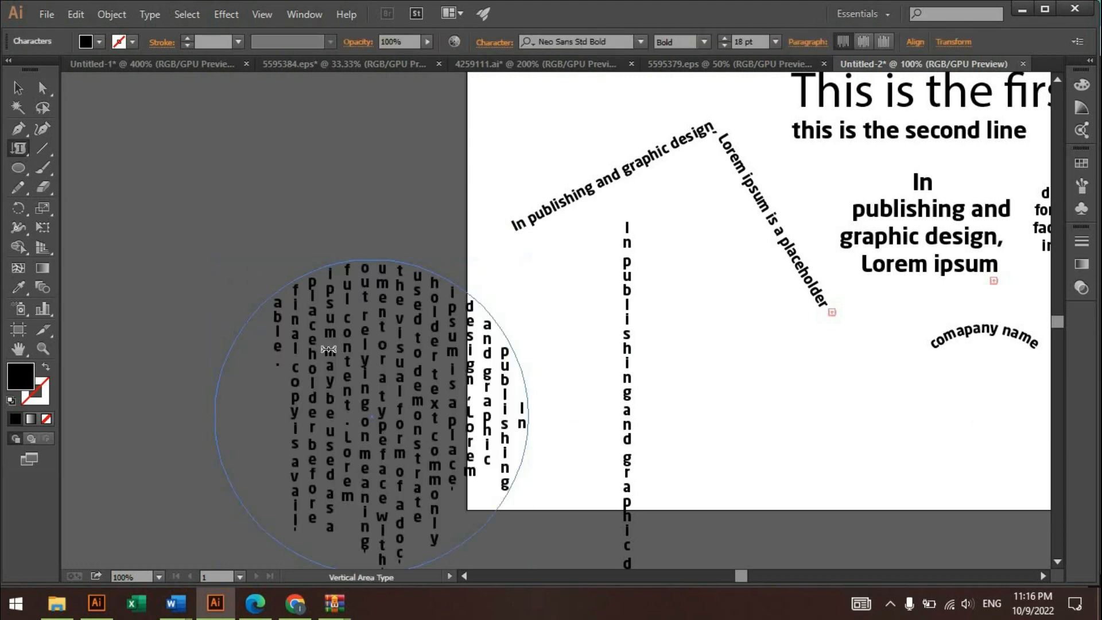
{"action": "key", "text": "Escape"}
- Move the circle of vertical area text onto the artboard, just right of the vertical point text
{"action": "left_click", "coordinate": [161, 197]}
{"action": "left_click_drag", "start_coordinate": [454, 352], "coordinate": [714, 363]}
- Draw an open L-shaped path with the Pen tool left of the artboard, with a horizontal leg about 254 px long
{"action": "key", "text": "p"}
{"action": "left_click", "coordinate": [208, 143]}
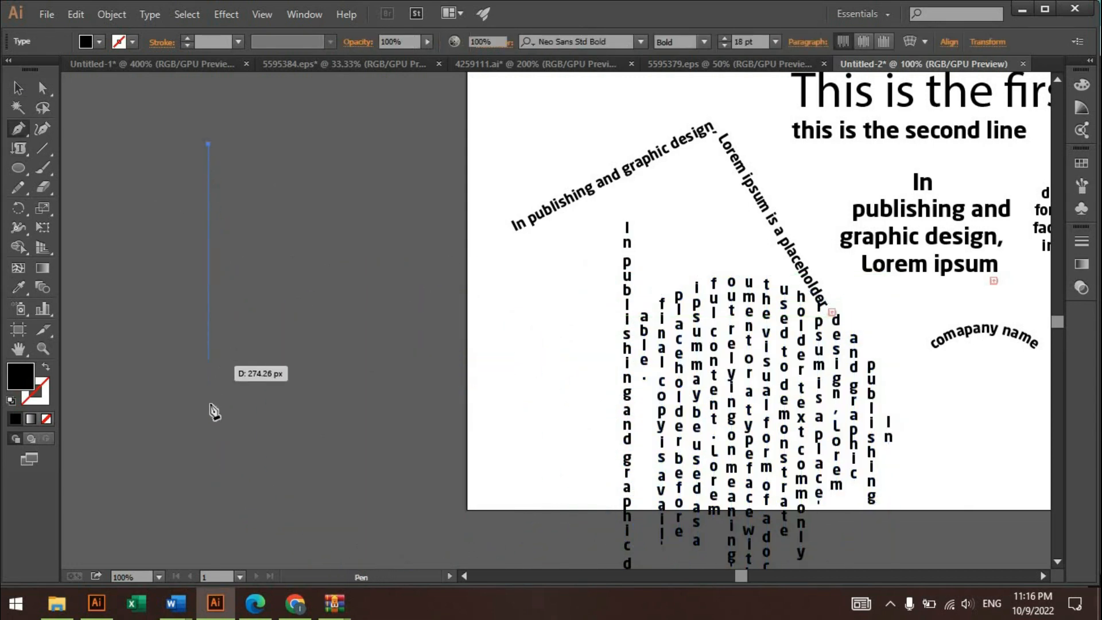
{"action": "left_click", "coordinate": [209, 426]}
{"action": "left_click", "coordinate": [209, 452], "text": "shift"}
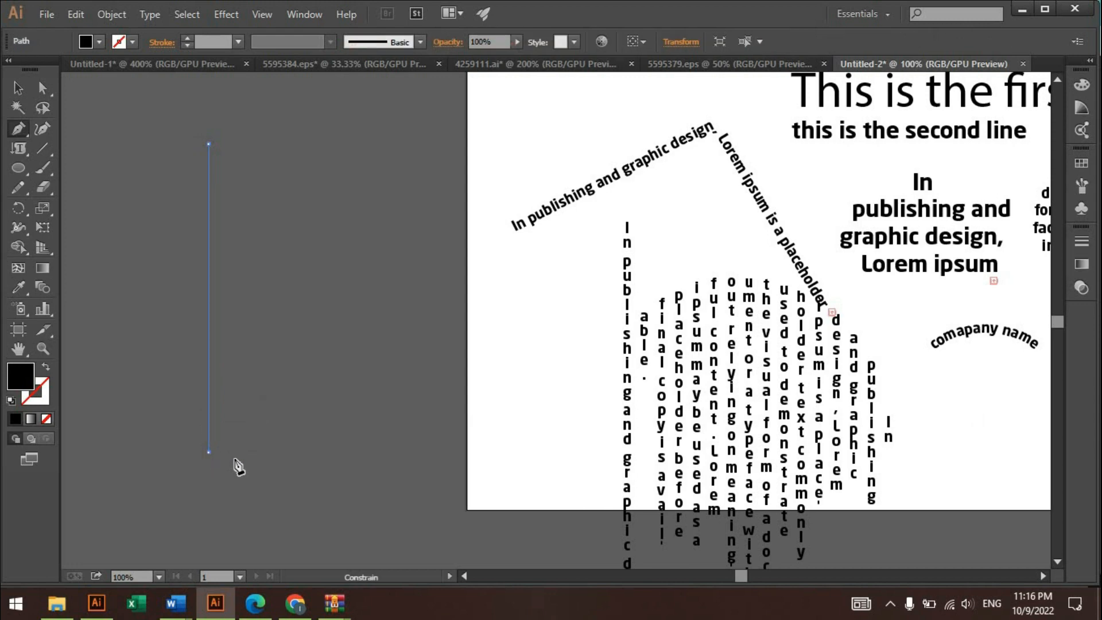
{"action": "left_click", "coordinate": [413, 468], "text": "shift"}
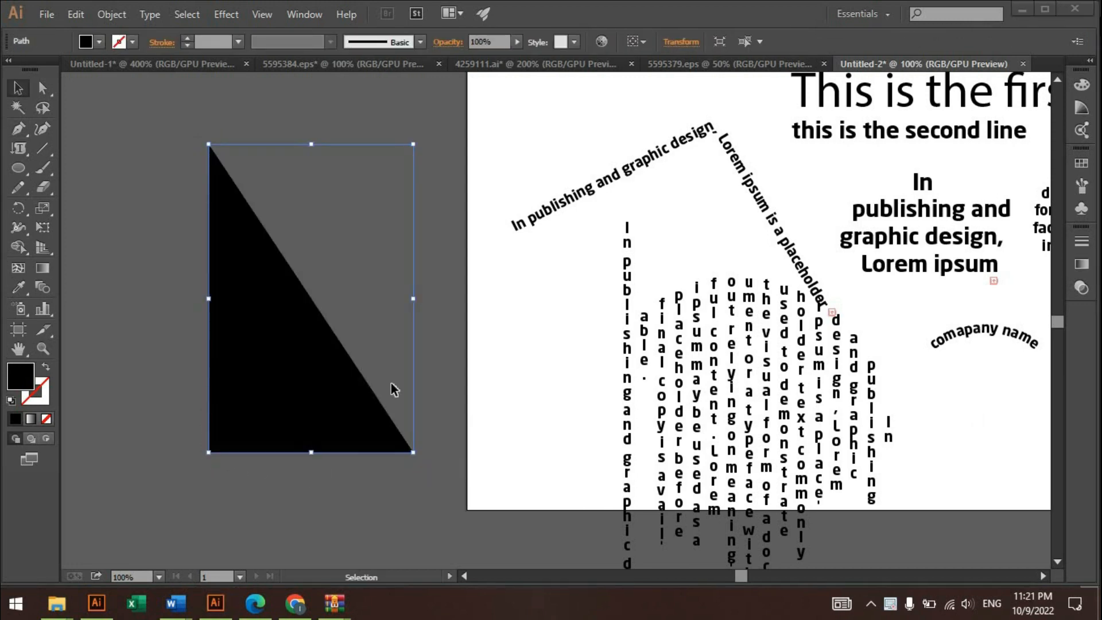
{"action": "left_click", "coordinate": [46, 370]}
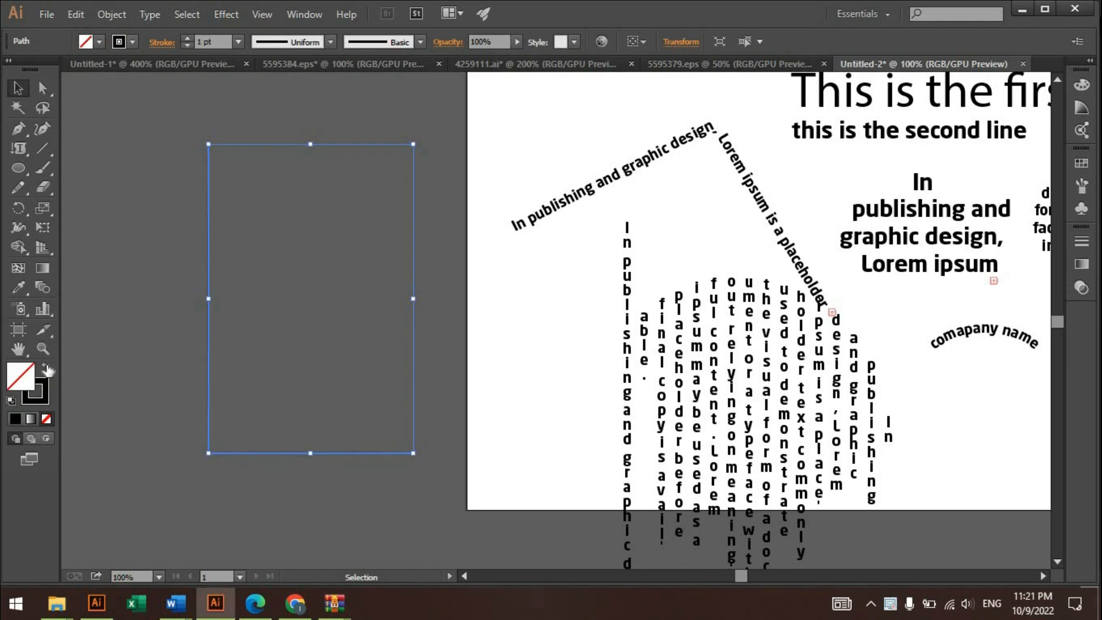
{"action": "left_click", "coordinate": [49, 370]}
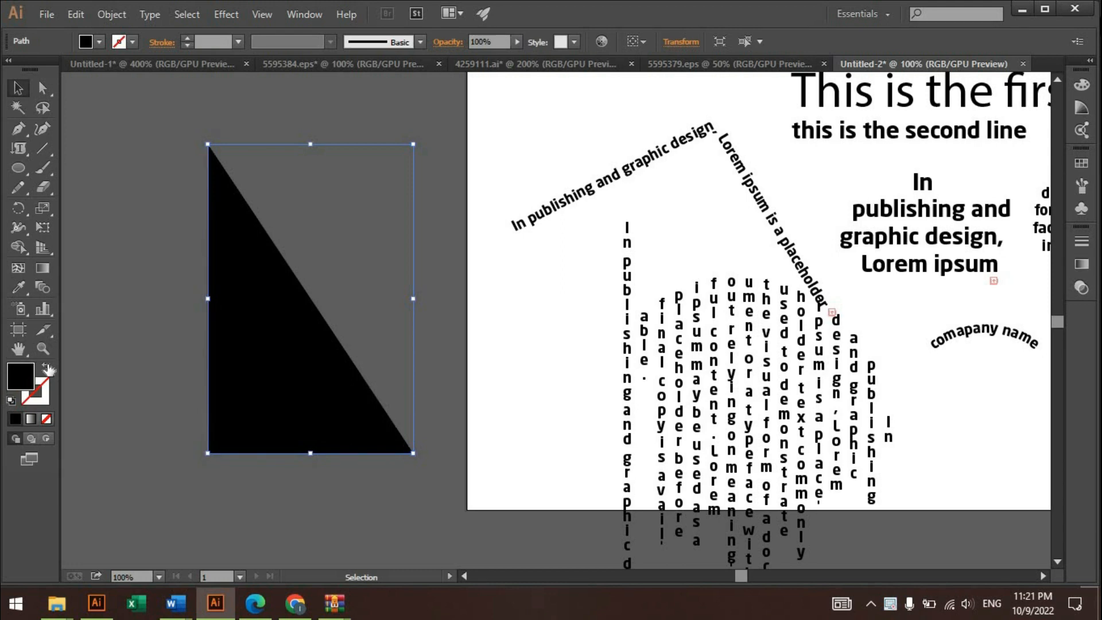
- Swap the fill and stroke of the L-shaped path, giving it a black stroke and no fill
{"action": "left_click", "coordinate": [48, 370]}
{"action": "left_click", "coordinate": [282, 317]}
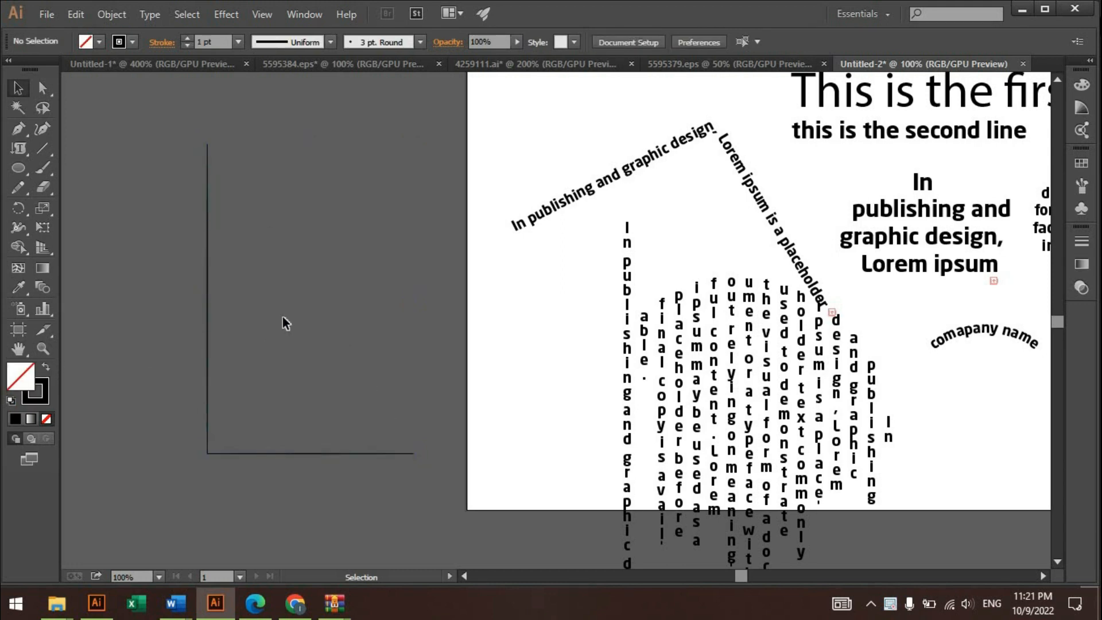
{"action": "left_click", "coordinate": [208, 178]}
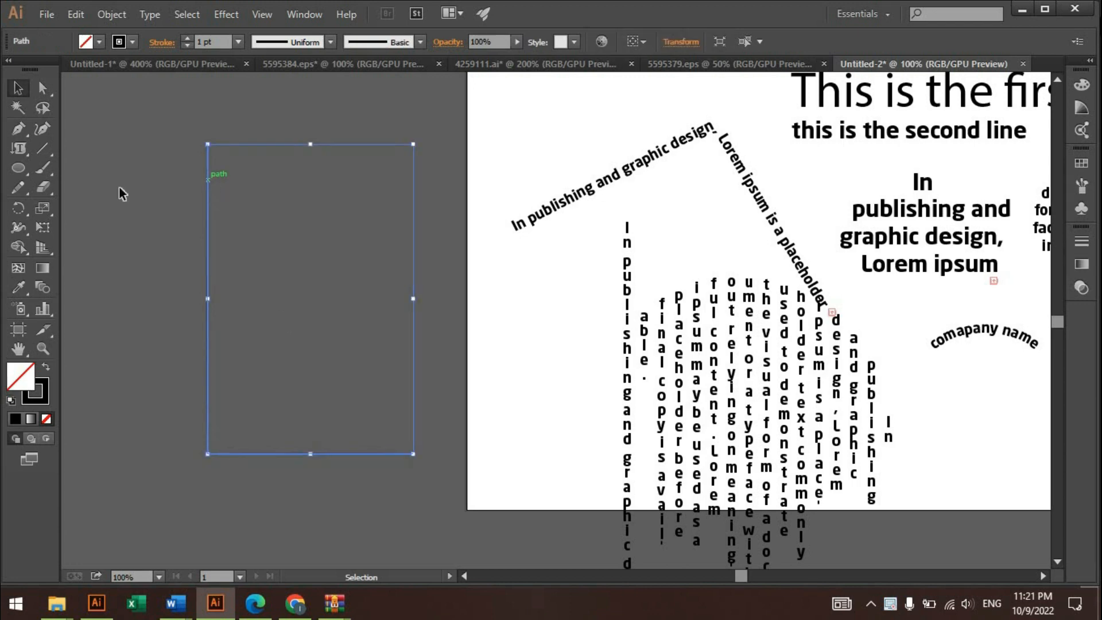
- Convert the L-shaped path to vertical area type, paste the Lorem ipsum paragraph into it, and move it partly onto the artboard
{"action": "left_click", "coordinate": [18, 150]}
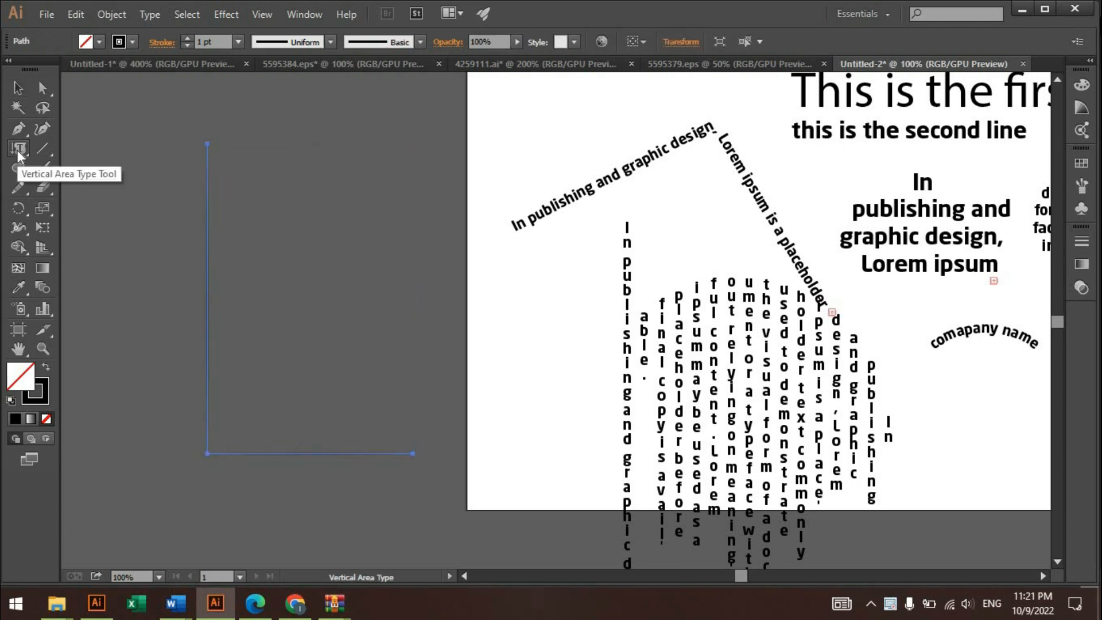
{"action": "left_click", "coordinate": [210, 163]}
{"action": "key", "text": "ctrl+v"}
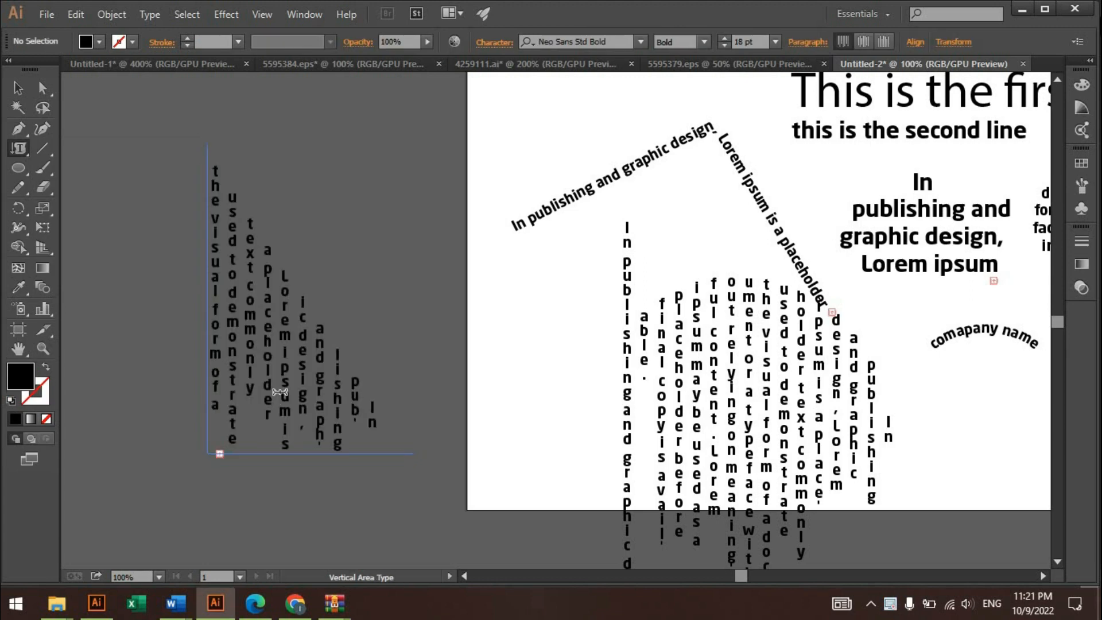
{"action": "key", "text": "Escape"}
{"action": "left_click_drag", "start_coordinate": [233, 276], "coordinate": [390, 272]}
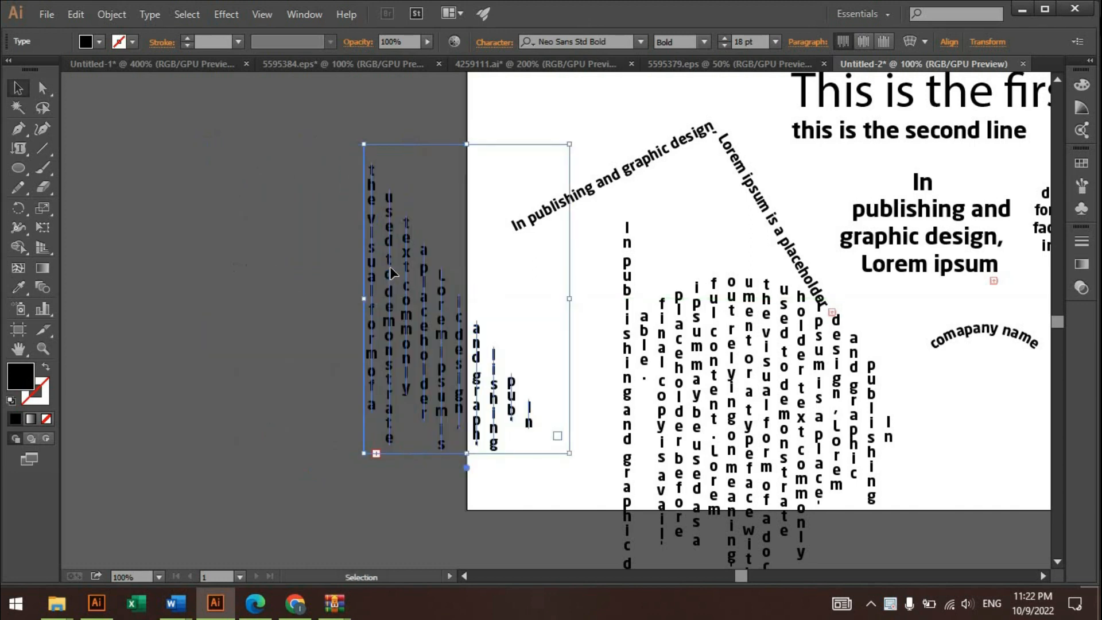
{"action": "left_click", "coordinate": [224, 247]}
- Create the point text "Lorem Ipsum" above the slanted path text and scale it up to about 27.3 pt
{"action": "left_click_drag", "start_coordinate": [26, 148], "coordinate": [107, 266]}
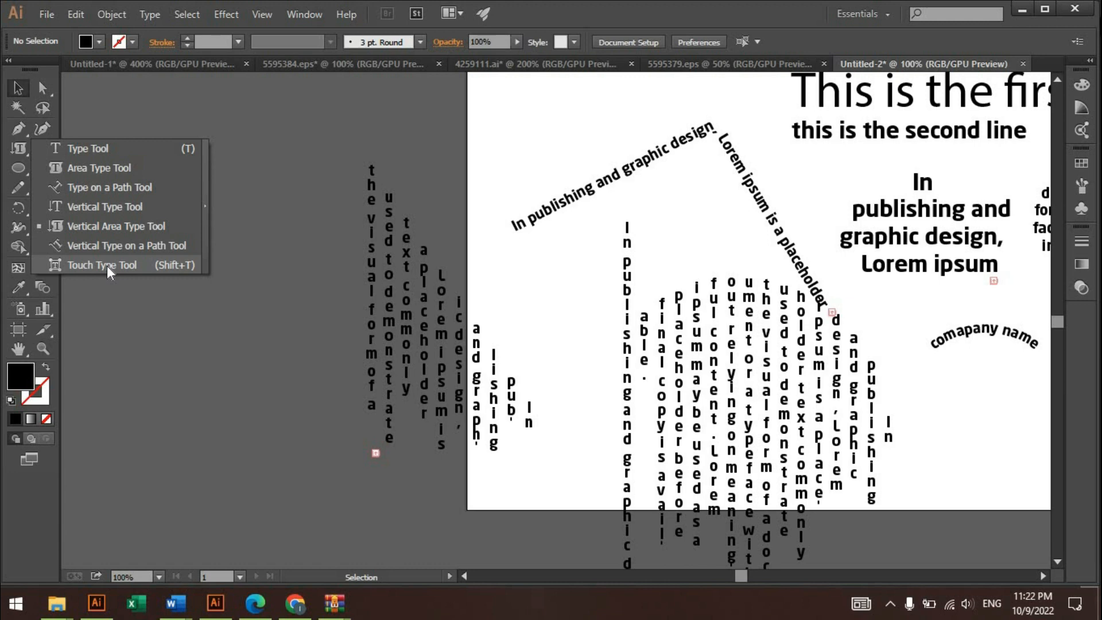
{"action": "left_click", "coordinate": [107, 267]}
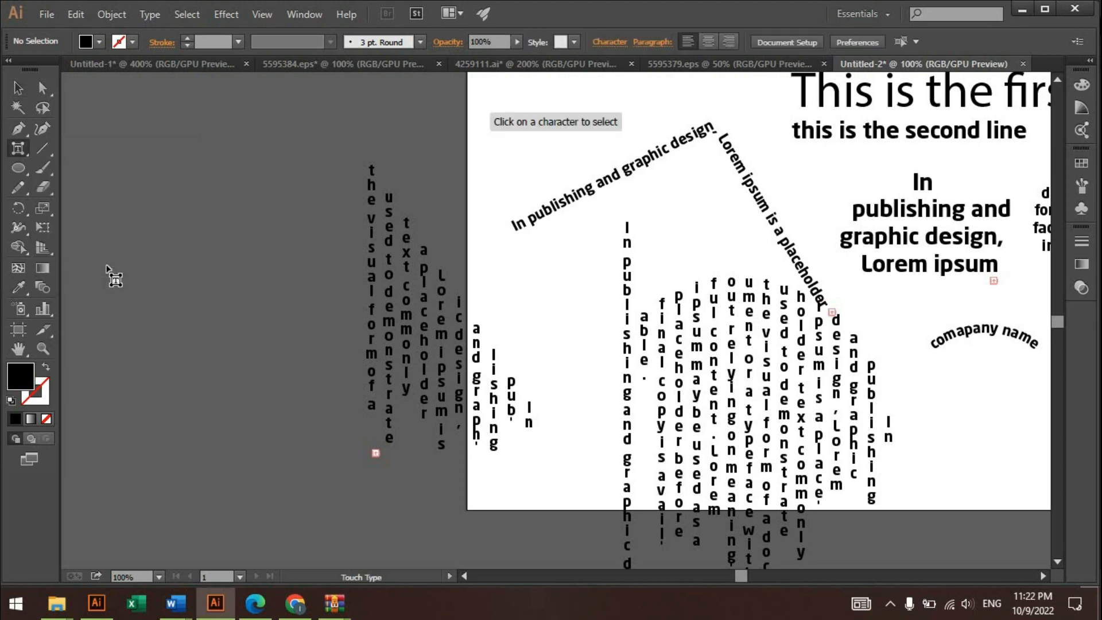
{"action": "scroll", "coordinate": [315, 233], "scroll_direction": "up", "scroll_amount": 5}
{"action": "scroll", "coordinate": [554, 229], "scroll_direction": "up", "scroll_amount": 4}
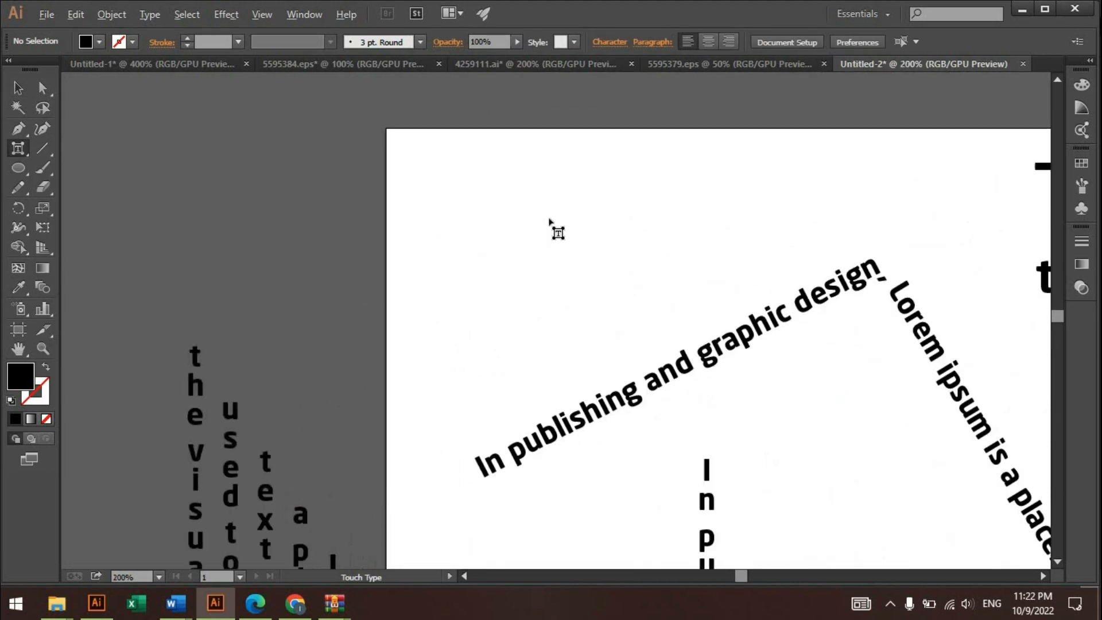
{"action": "scroll", "coordinate": [357, 269], "scroll_direction": "up", "scroll_amount": 1}
{"action": "left_click_drag", "start_coordinate": [356, 270], "coordinate": [464, 267]}
{"action": "key", "text": "t"}
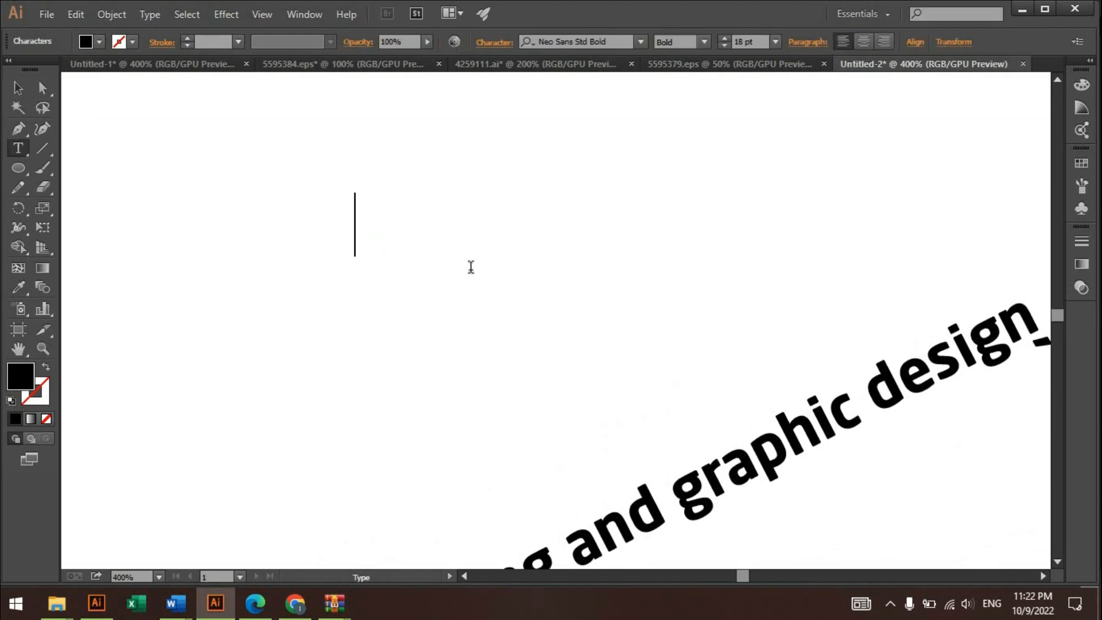
{"action": "left_click", "coordinate": [17, 89]}
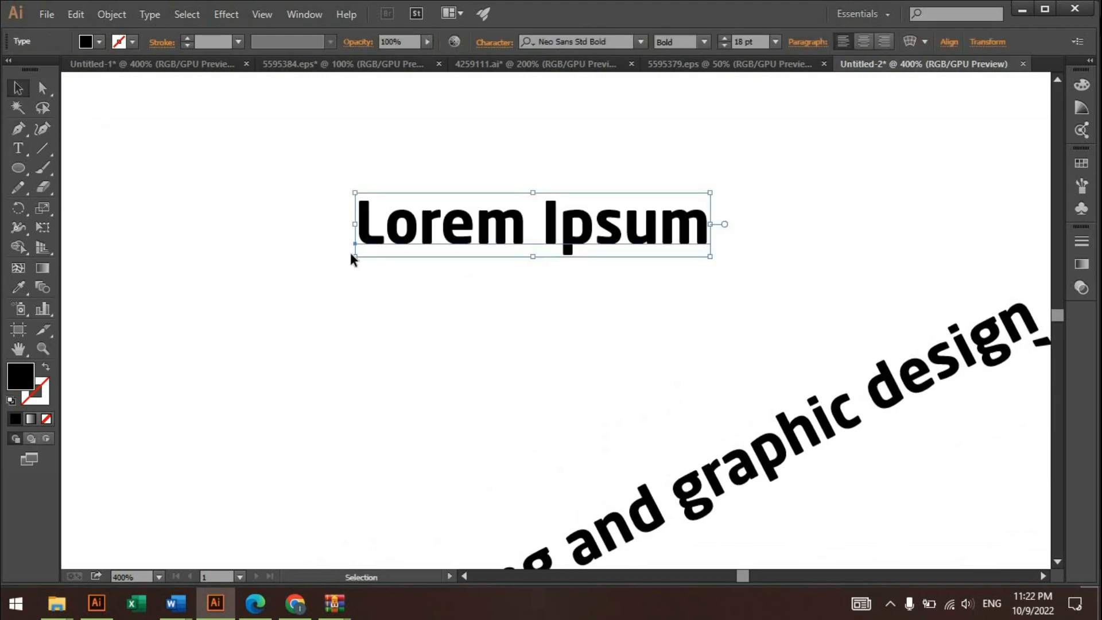
{"action": "left_click_drag", "start_coordinate": [344, 260], "coordinate": [172, 329]}
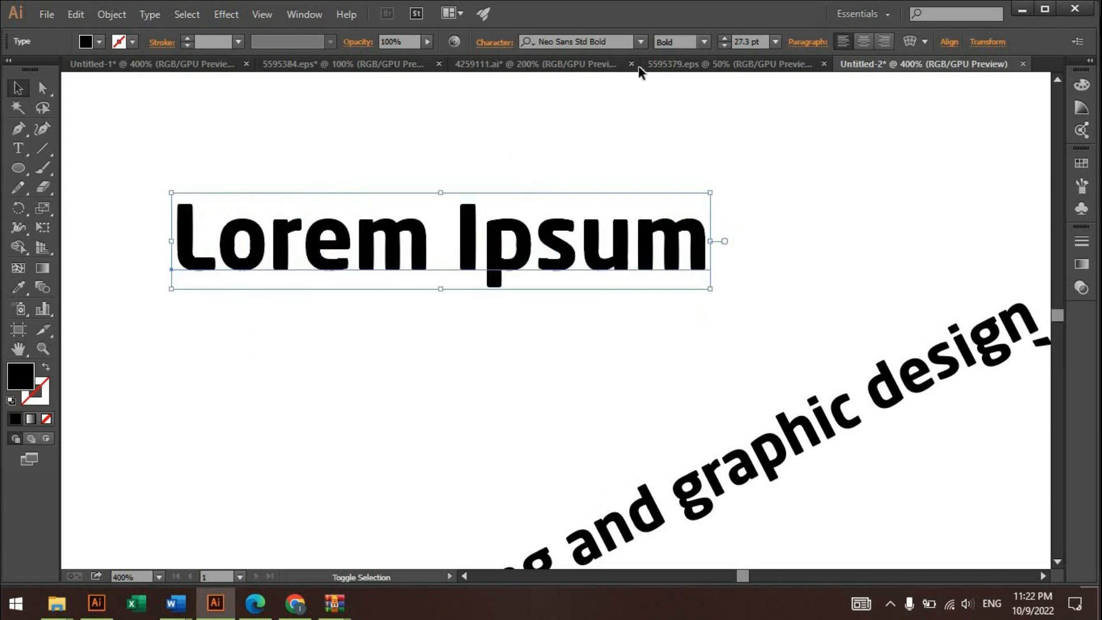
- Set the font of the "Lorem Ipsum" text to Arial and move the text slightly to the right
{"action": "left_click", "coordinate": [613, 38]}
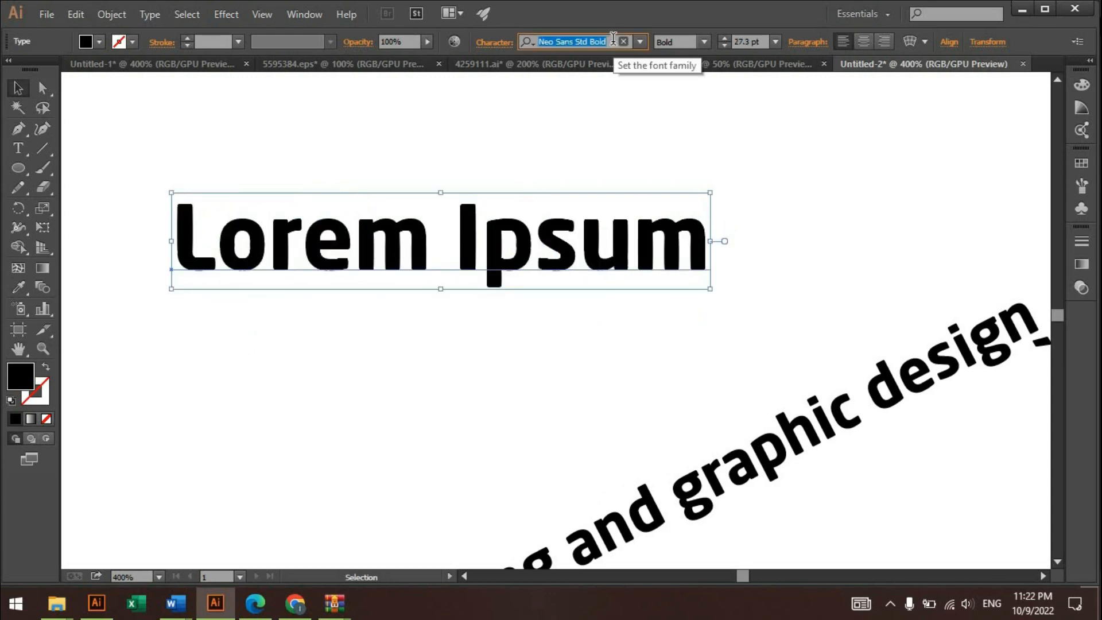
{"action": "type", "text": "arial"}
{"action": "key", "text": "Return"}
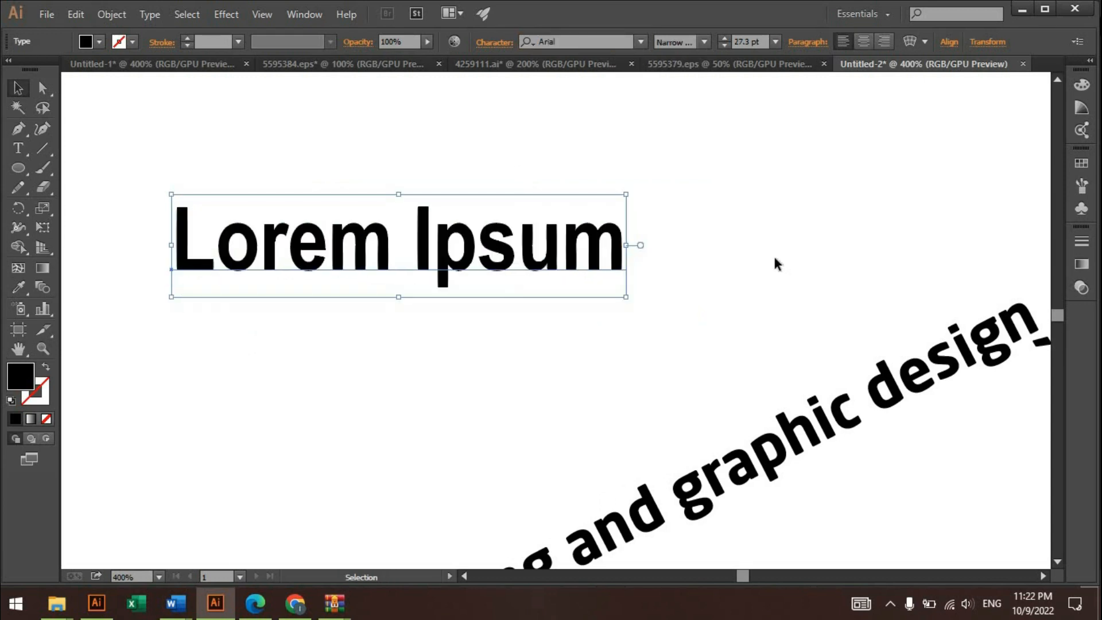
{"action": "left_click", "coordinate": [774, 262]}
{"action": "left_click_drag", "start_coordinate": [538, 242], "coordinate": [614, 228]}
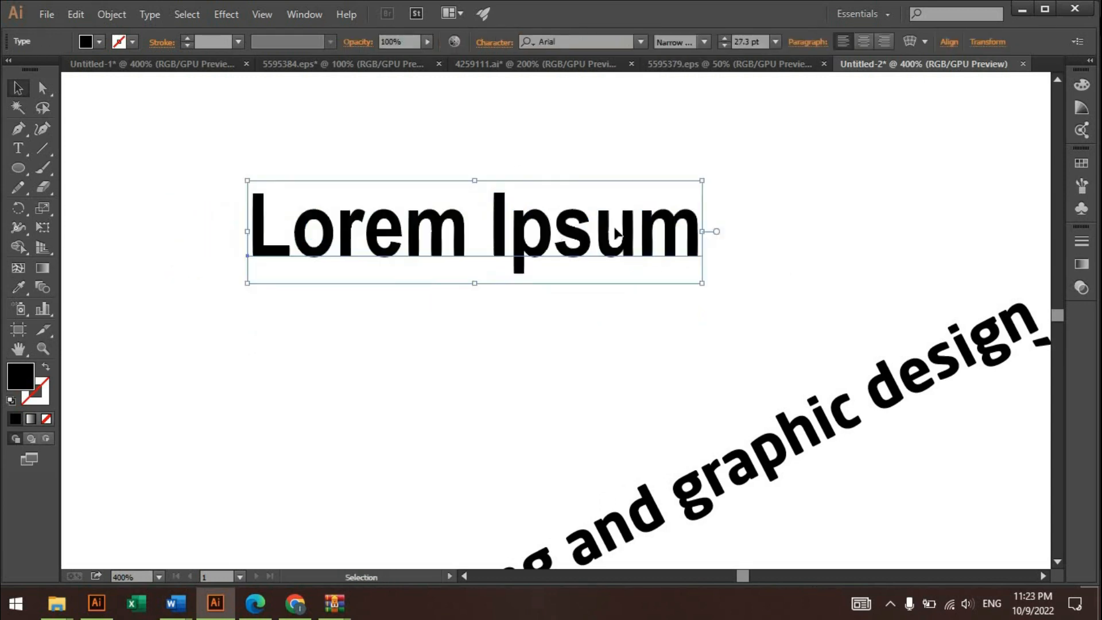
- Select the letters of "Lorem" one after another with the Touch Type tool to examine their individual handles
{"action": "left_click_drag", "start_coordinate": [37, 152], "coordinate": [111, 268]}
{"action": "scroll", "coordinate": [264, 208], "scroll_direction": "up", "scroll_amount": 2}
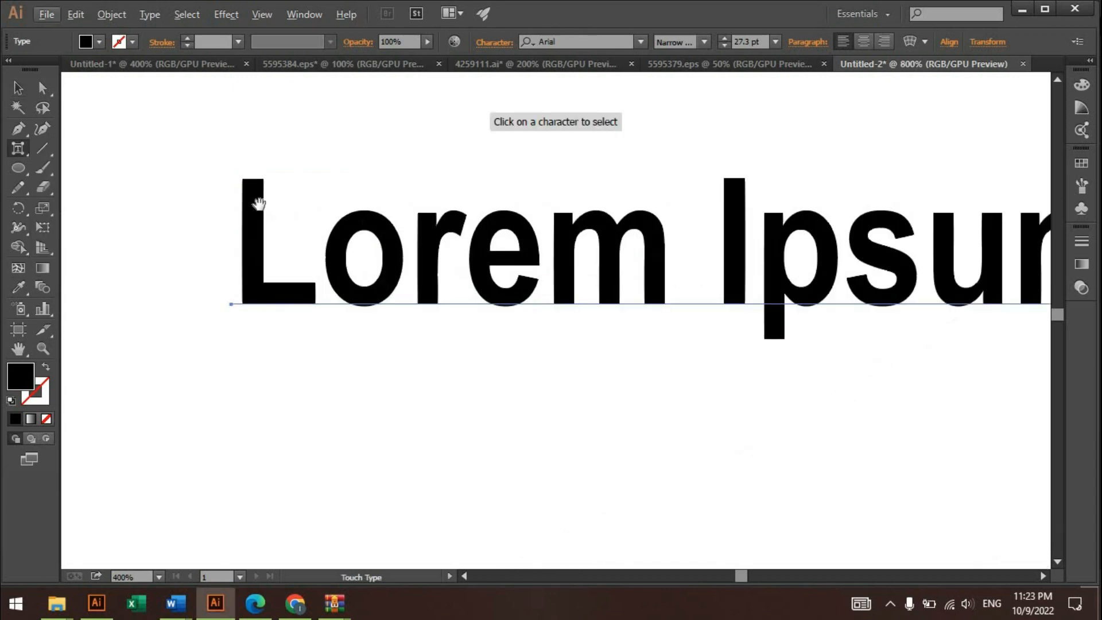
{"action": "left_click_drag", "start_coordinate": [258, 204], "coordinate": [248, 227]}
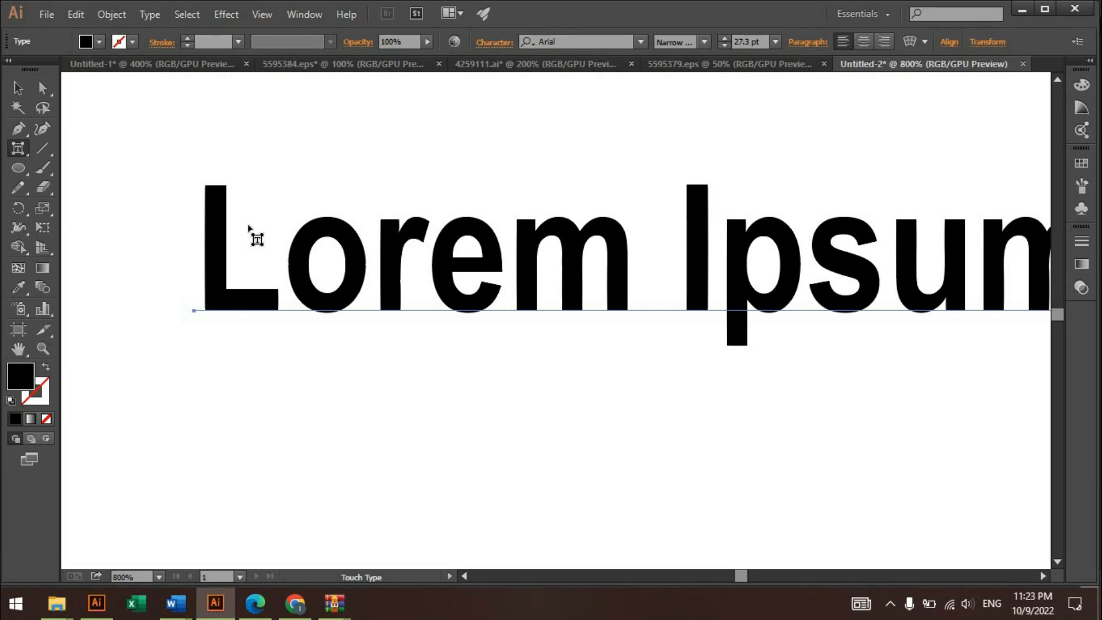
{"action": "left_click", "coordinate": [216, 213]}
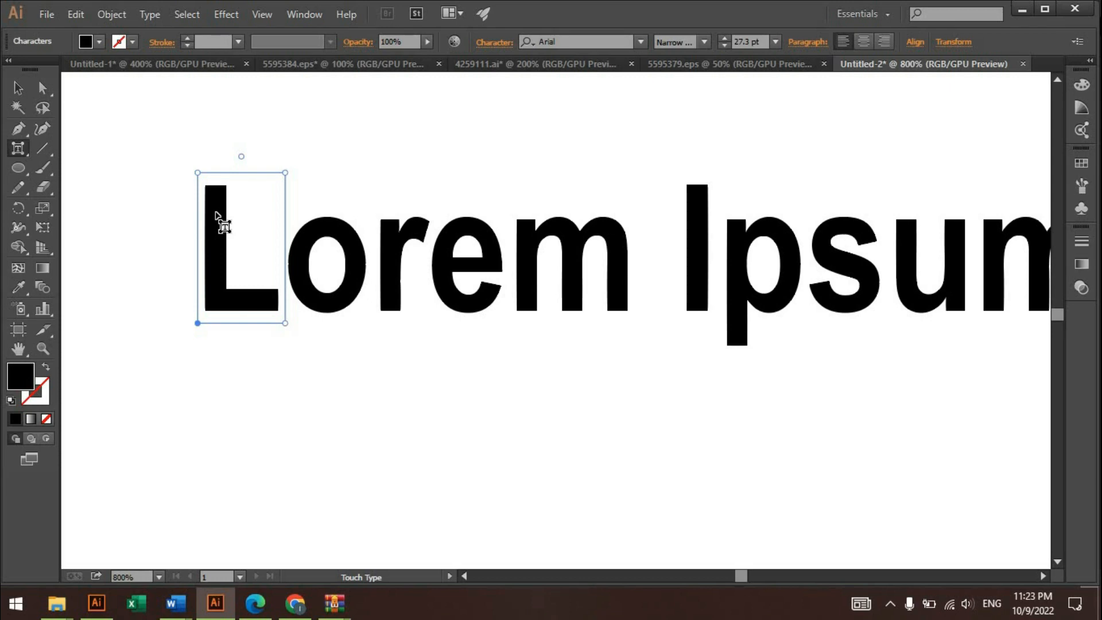
{"action": "left_click", "coordinate": [326, 230]}
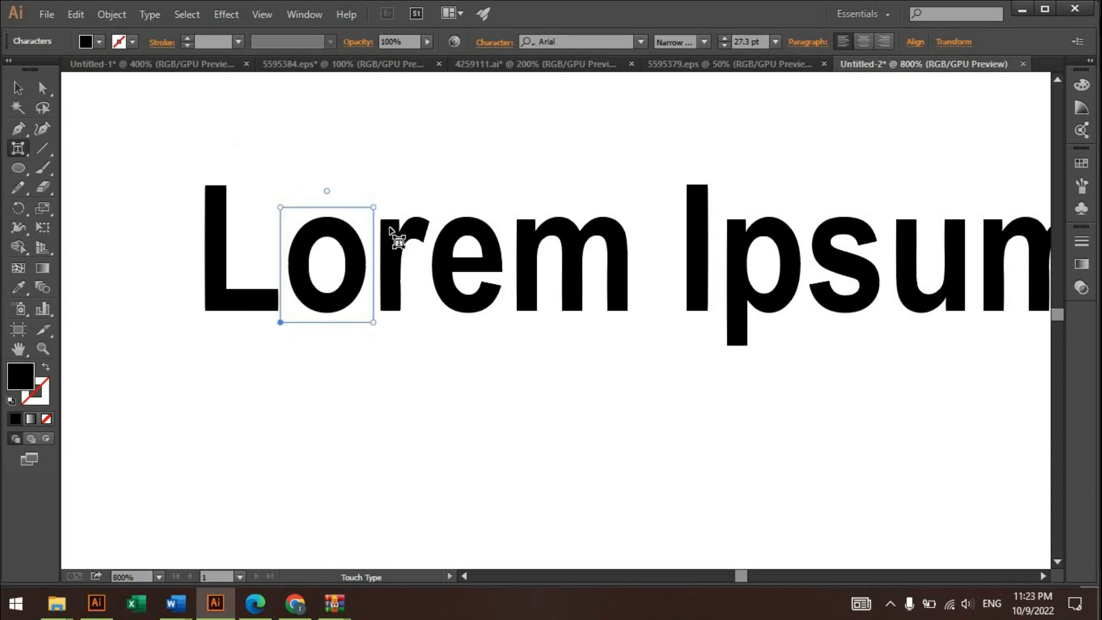
{"action": "left_click", "coordinate": [419, 231]}
{"action": "left_click", "coordinate": [460, 232]}
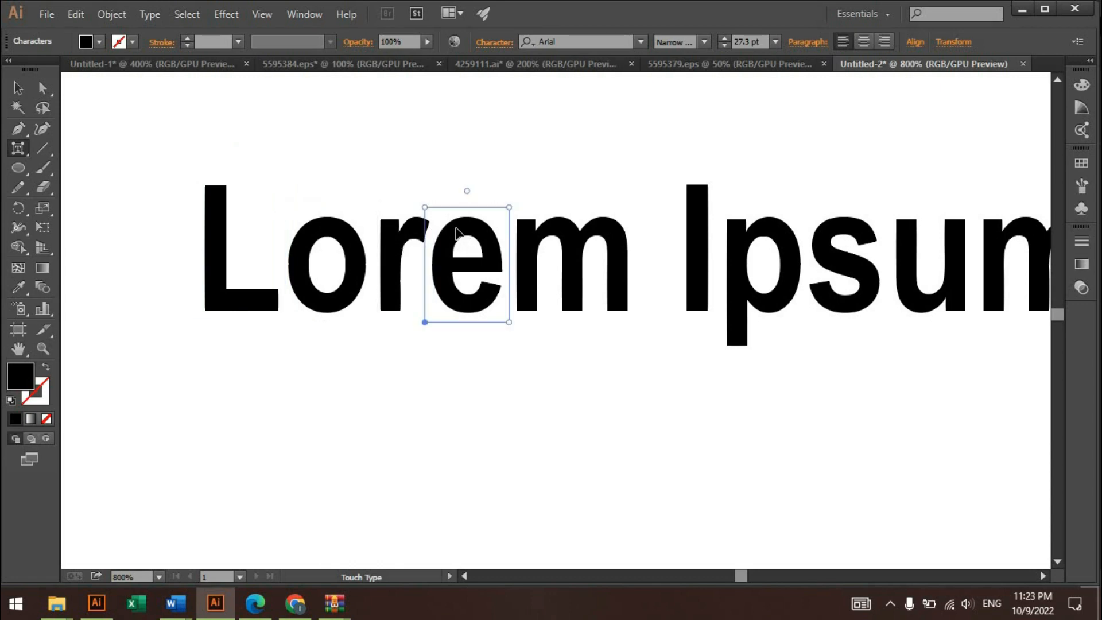
{"action": "left_click", "coordinate": [533, 233]}
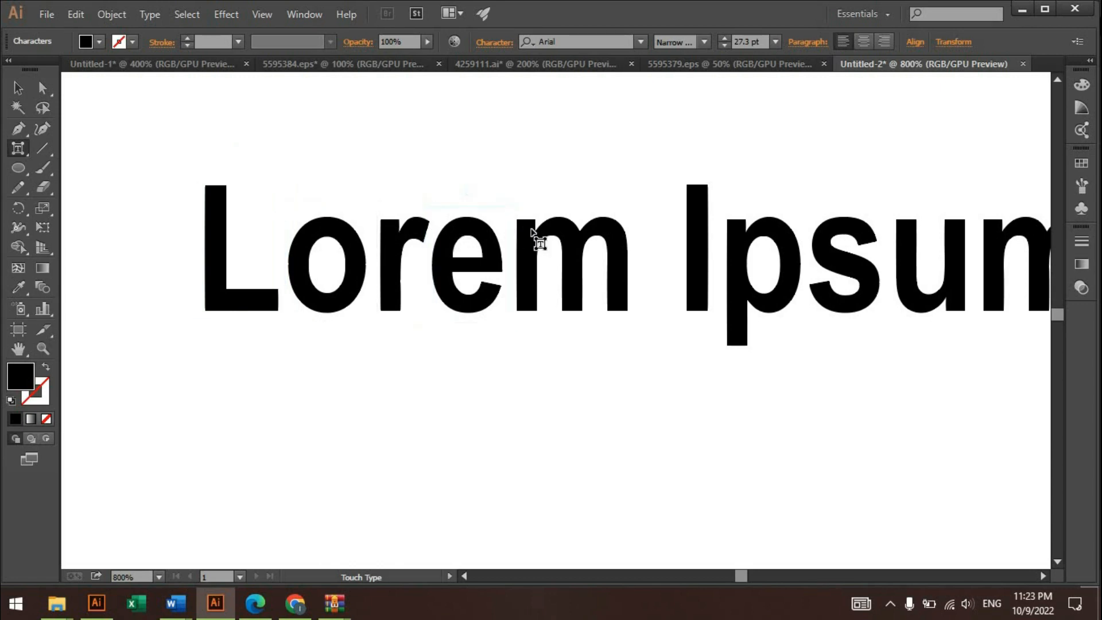
- Stretch the letter L vertically with the Touch Type tool, undo that, and enlarge the letter in both directions instead
{"action": "left_click", "coordinate": [223, 213]}
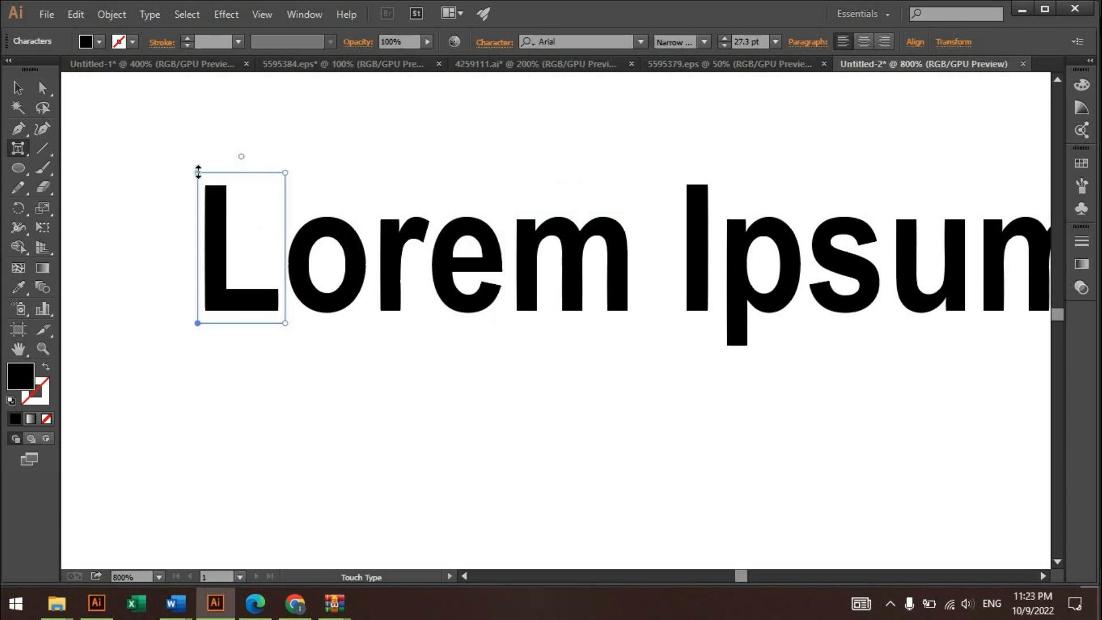
{"action": "left_click_drag", "start_coordinate": [198, 173], "coordinate": [192, 103]}
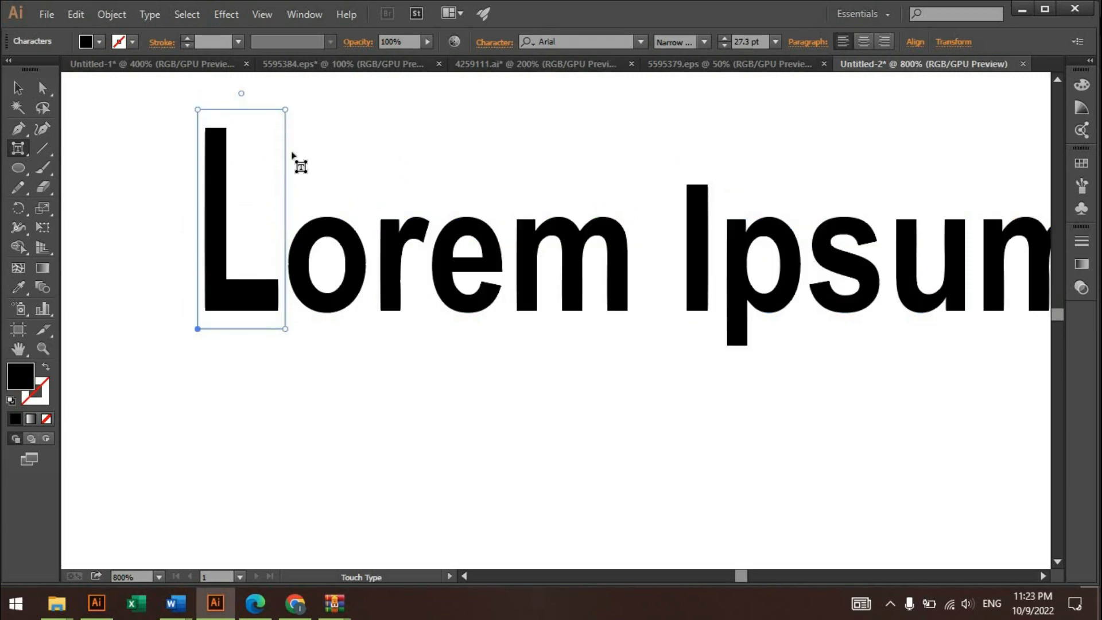
{"action": "key", "text": "ctrl"}
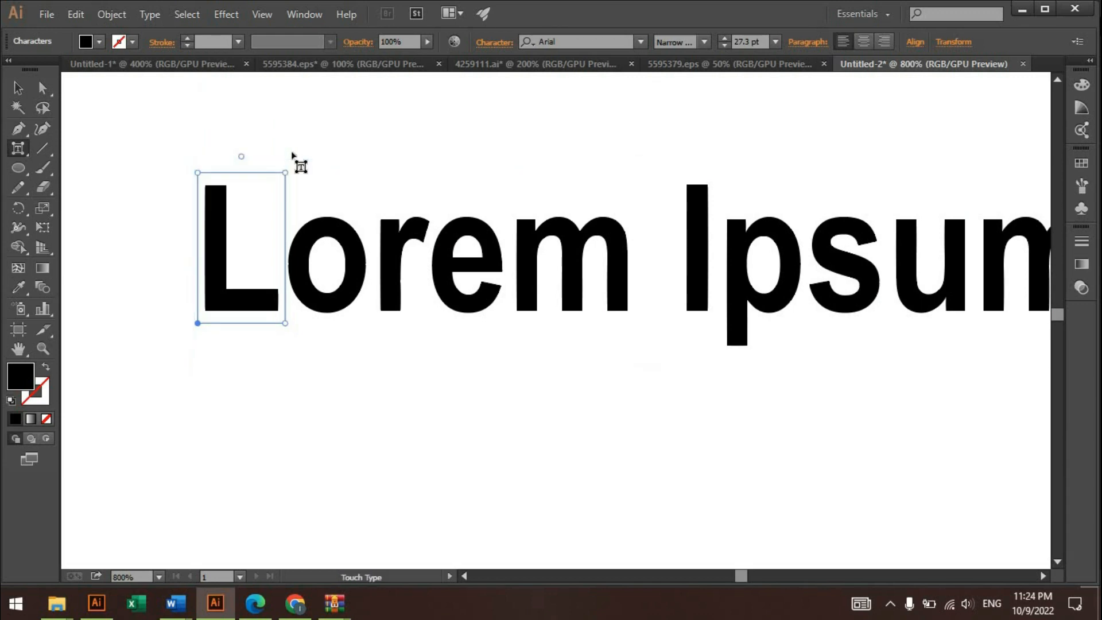
{"action": "left_click_drag", "start_coordinate": [287, 169], "coordinate": [379, 83]}
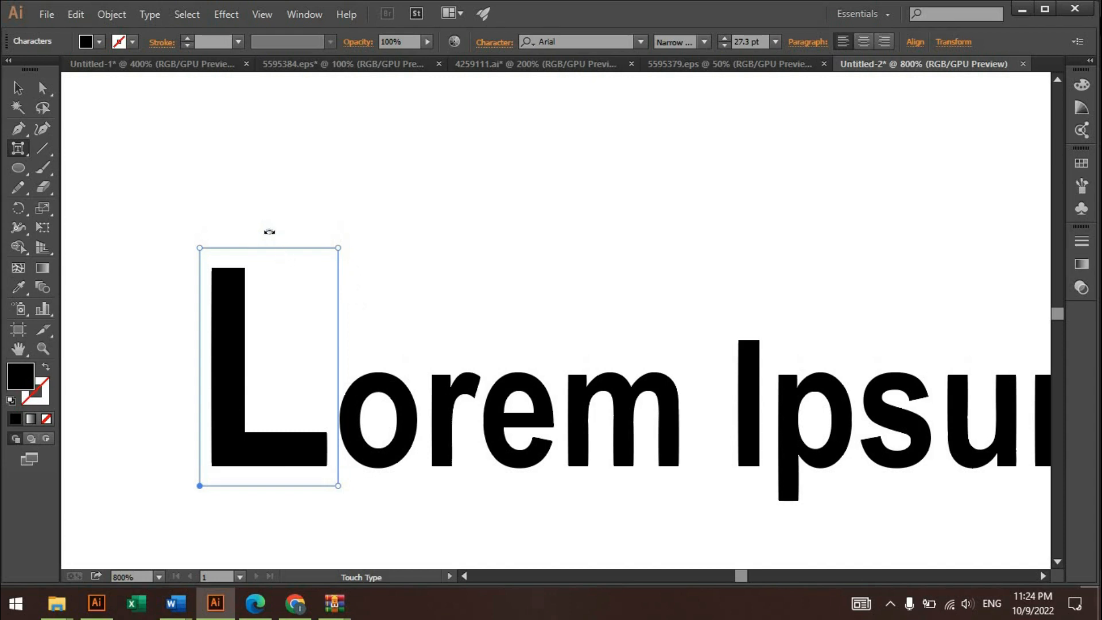
- Rotate the enlarged letter L counter-clockwise with the Touch Type tool
{"action": "left_click_drag", "start_coordinate": [269, 232], "coordinate": [243, 261]}
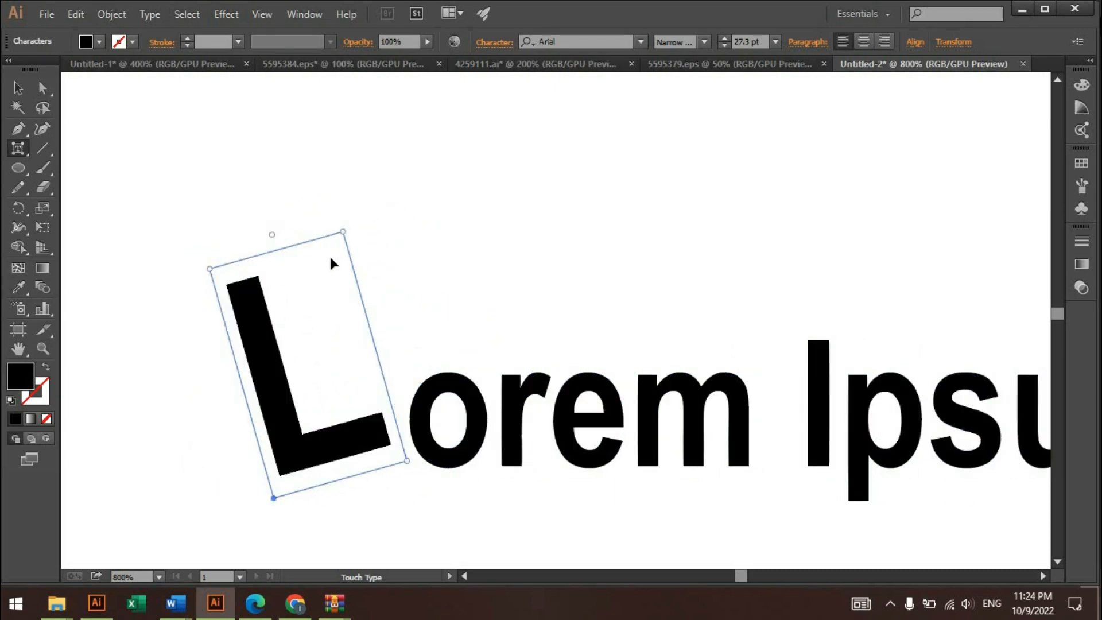
{"action": "left_click", "coordinate": [443, 247]}
{"action": "scroll", "coordinate": [620, 346], "scroll_direction": "down", "scroll_amount": 3}
- Try rotating the letter e in "Lorem" clockwise and resizing it with the Touch Type tool, and undo these changes
{"action": "left_click", "coordinate": [613, 351]}
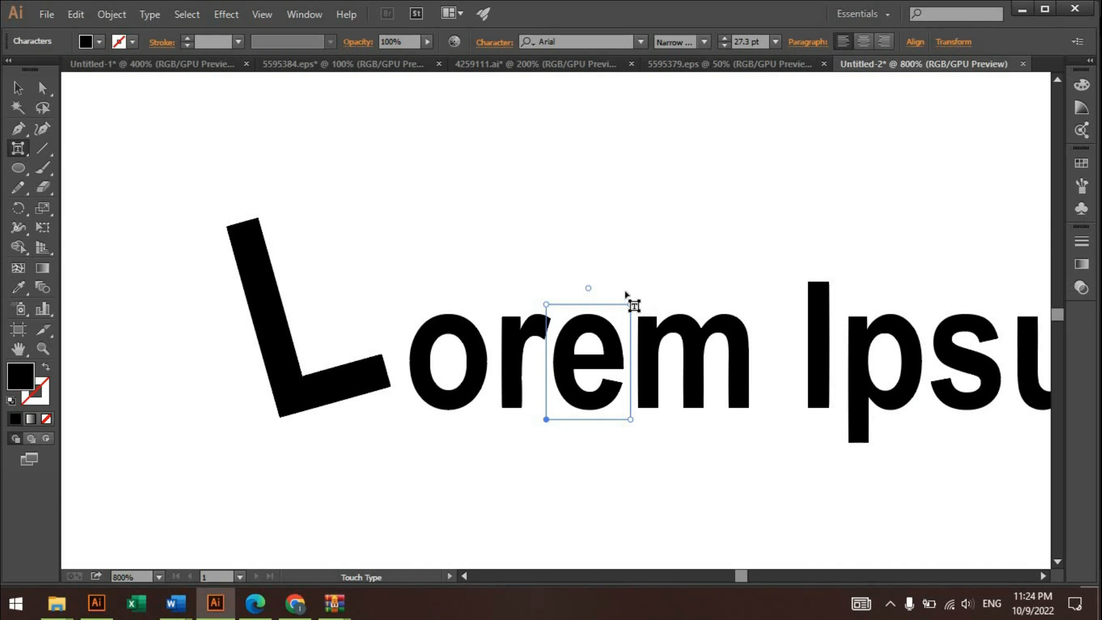
{"action": "left_click_drag", "start_coordinate": [588, 288], "coordinate": [647, 211]}
{"action": "left_click_drag", "start_coordinate": [629, 272], "coordinate": [566, 318]}
{"action": "key", "text": "ctrl+z"}
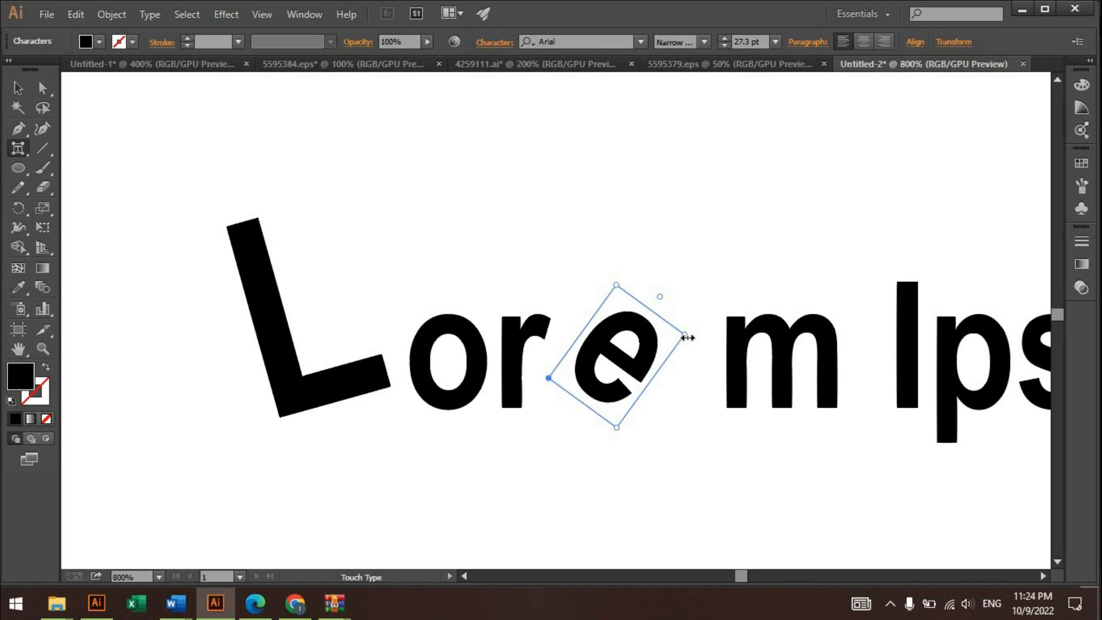
{"action": "mouse_move", "coordinate": [686, 337]}
{"action": "left_mouse_down"}
{"action": "mouse_move", "coordinate": [603, 359]}
{"action": "mouse_move", "coordinate": [680, 331]}
{"action": "left_mouse_up"}
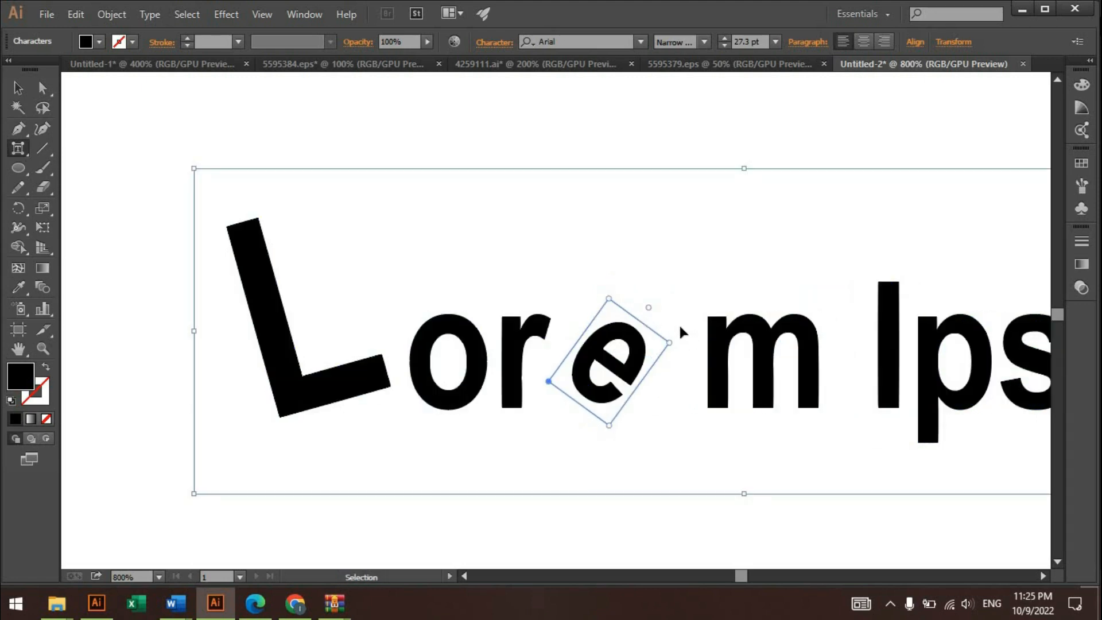
{"action": "key", "text": "ctrl+z"}
{"action": "key", "text": "ctrl+z"}
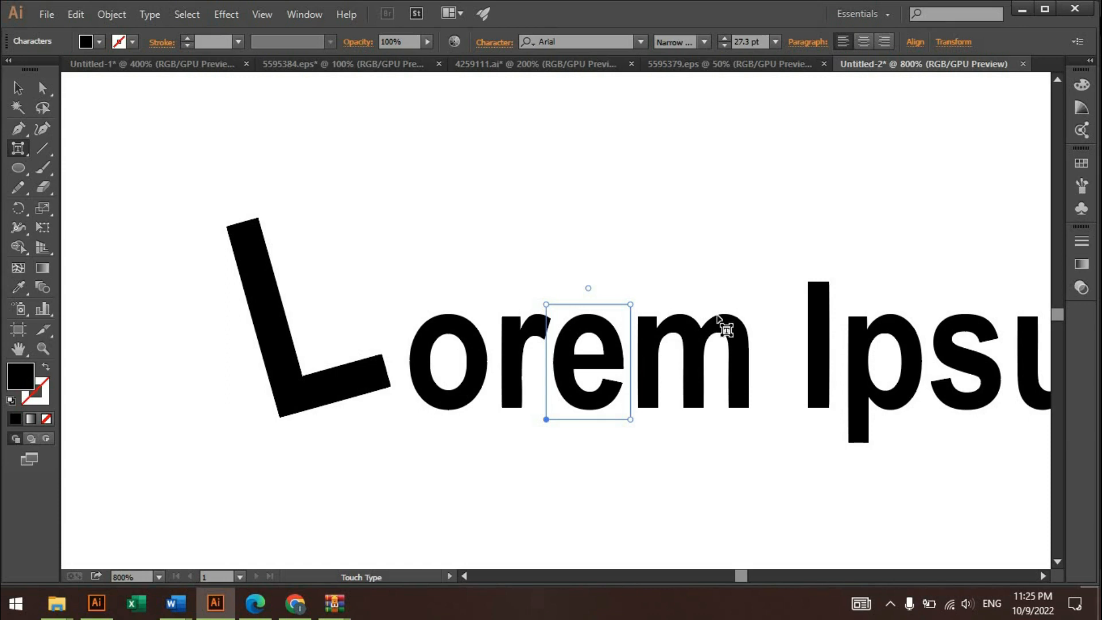
- Undo the rotation of the letter L, leaving it upright and enlarged
{"action": "scroll", "coordinate": [723, 325], "scroll_direction": "down", "scroll_amount": 1}
{"action": "key", "text": "v"}
{"action": "left_click_drag", "start_coordinate": [519, 259], "coordinate": [325, 252]}
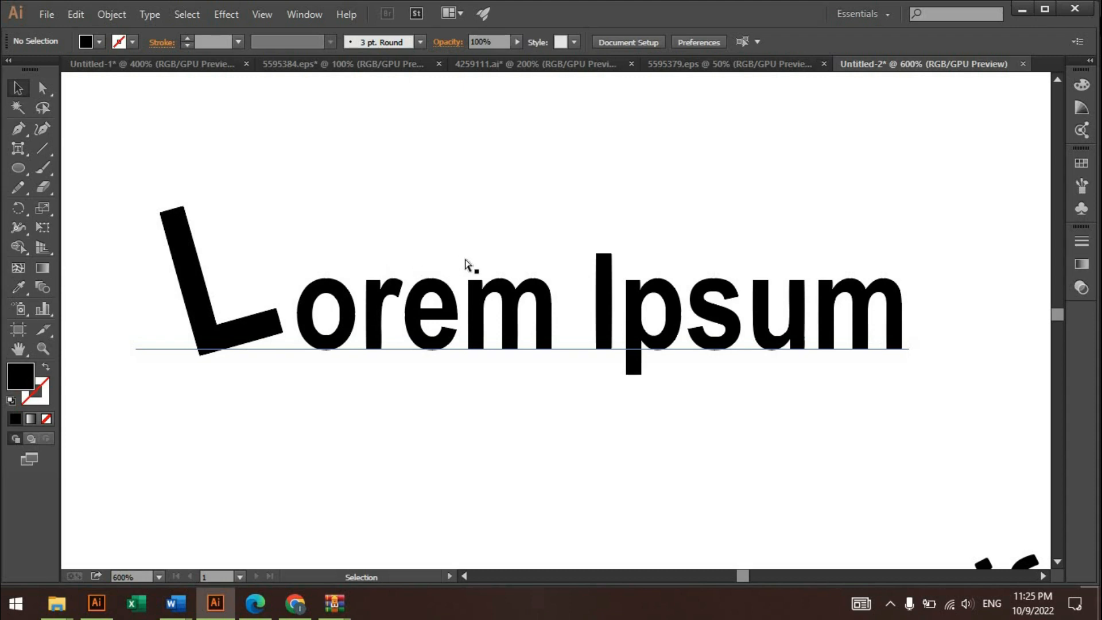
{"action": "key", "text": "a"}
{"action": "key", "text": "ctrl+z"}
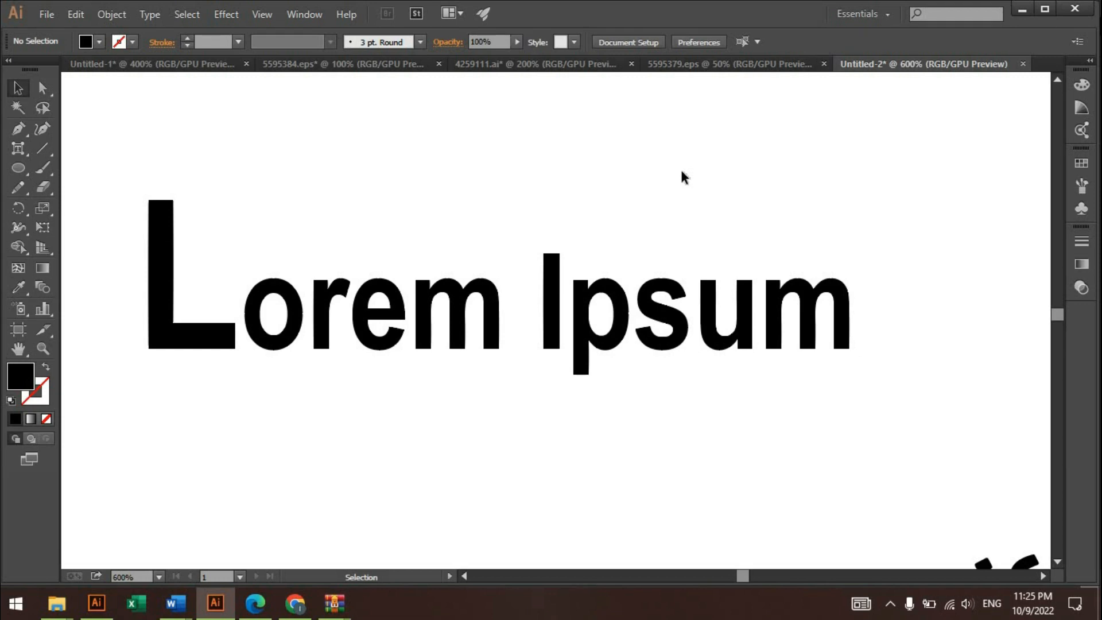
- Open the Character panel with all its options shown, and move the panel and the "Lorem Ipsum" text apart
{"action": "left_click", "coordinate": [302, 14]}
{"action": "mouse_move", "coordinate": [547, 488]}
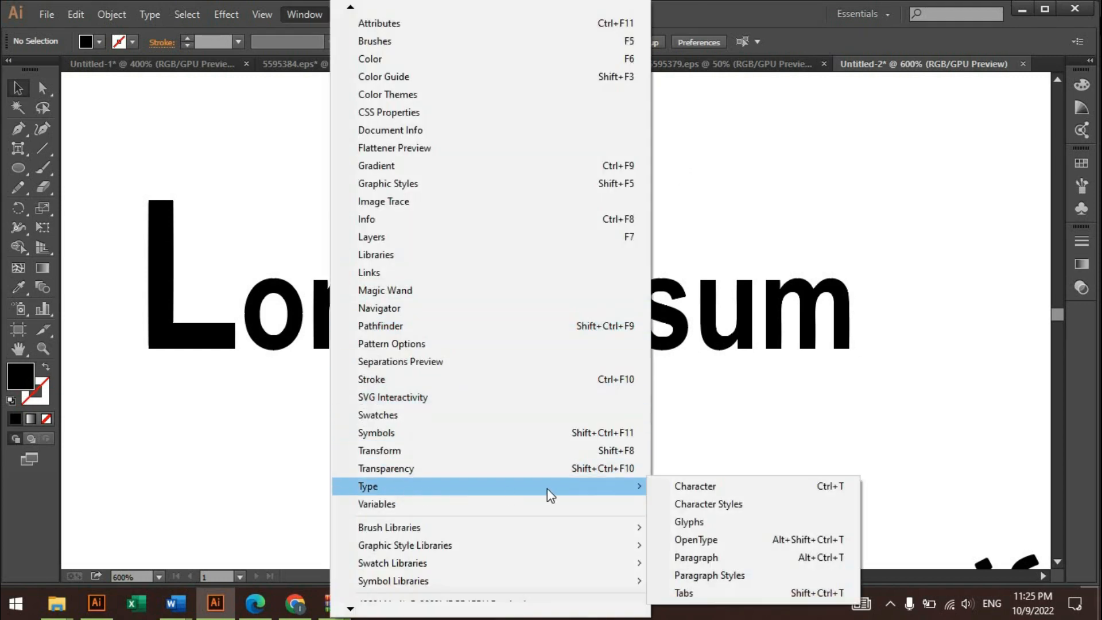
{"action": "left_click", "coordinate": [696, 487]}
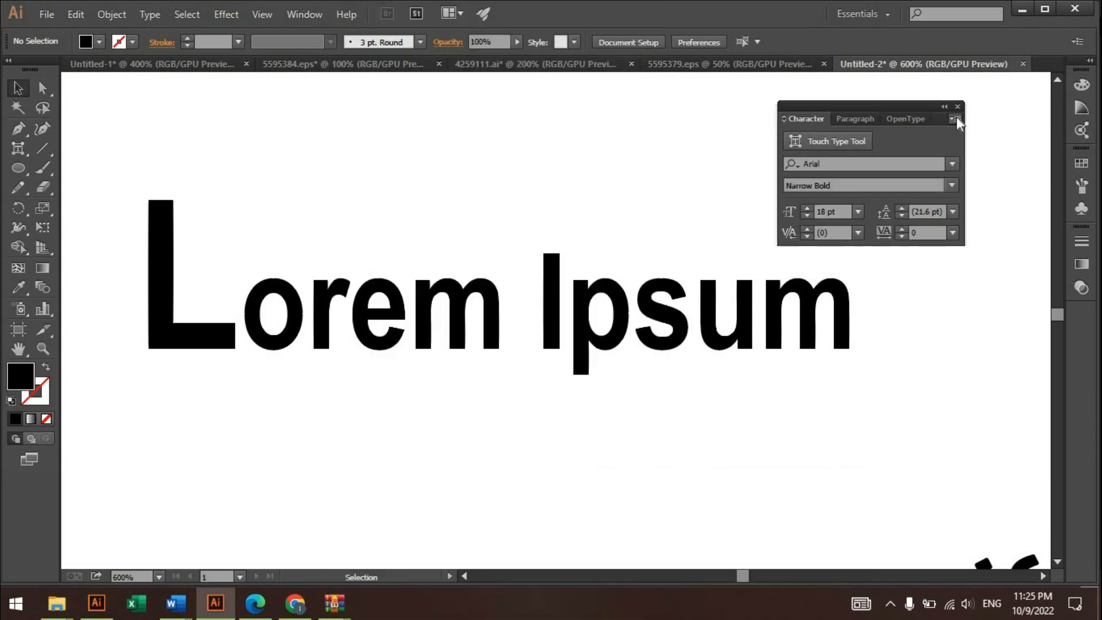
{"action": "left_click", "coordinate": [955, 118]}
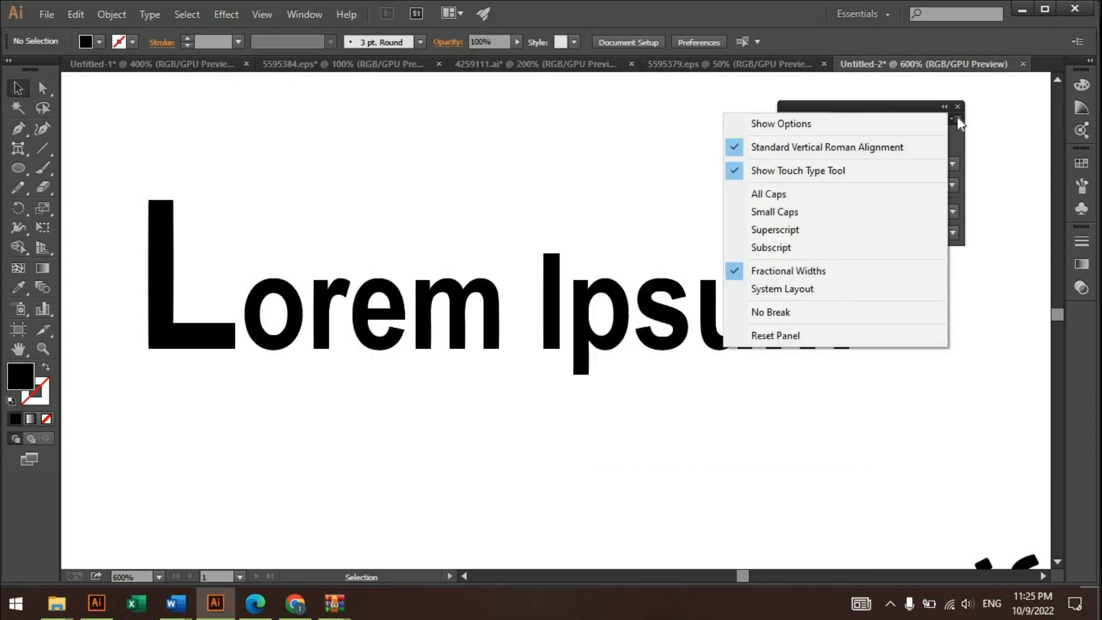
{"action": "left_click", "coordinate": [798, 124]}
{"action": "left_click_drag", "start_coordinate": [830, 106], "coordinate": [868, 176]}
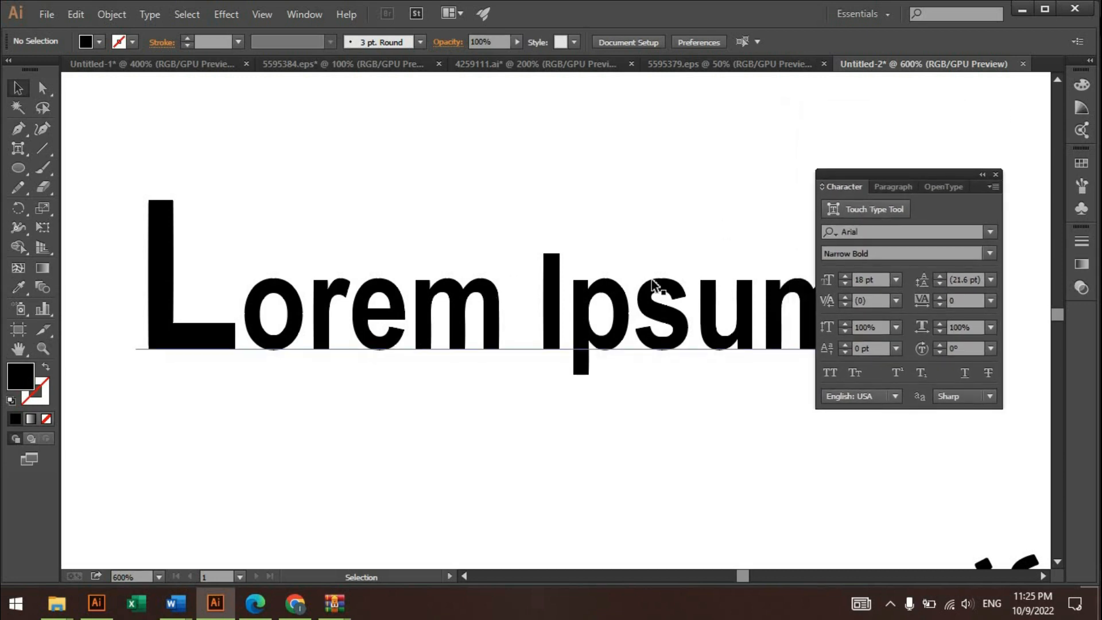
{"action": "left_click_drag", "start_coordinate": [444, 303], "coordinate": [382, 229]}
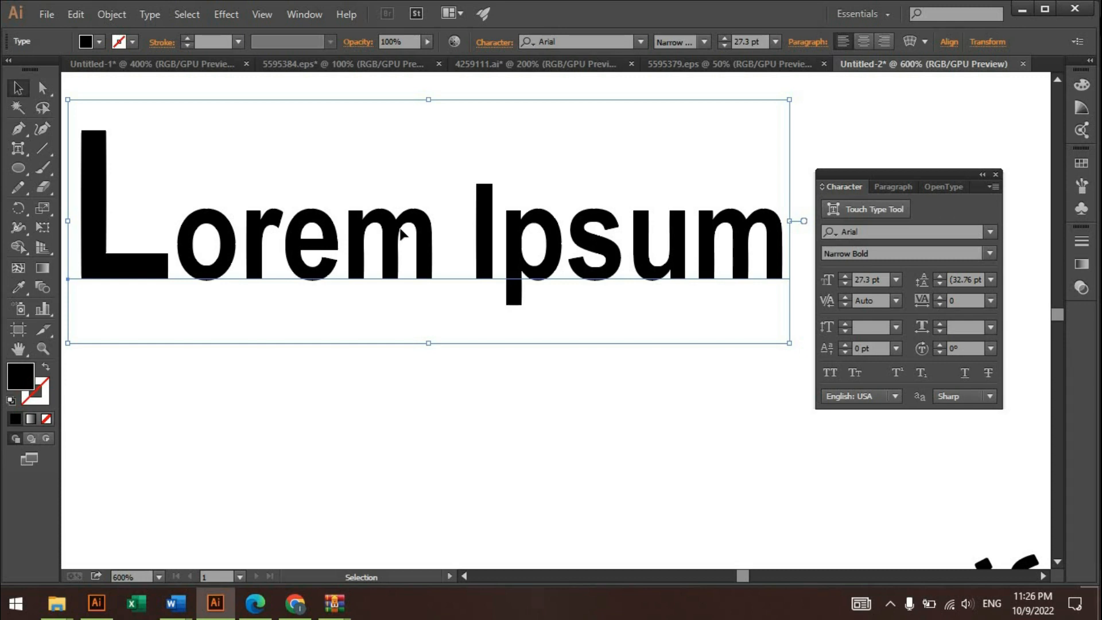
- Select all the characters of the "Lorem Ipsum" text with the Type tool
{"action": "left_click", "coordinate": [455, 419]}
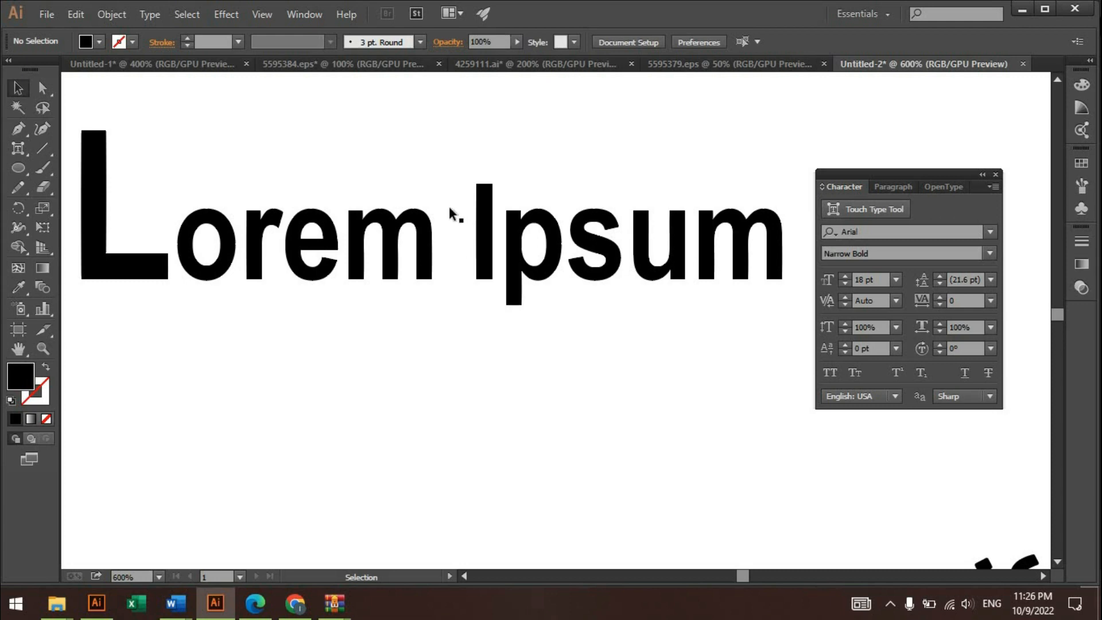
{"action": "left_click_drag", "start_coordinate": [18, 148], "coordinate": [63, 147]}
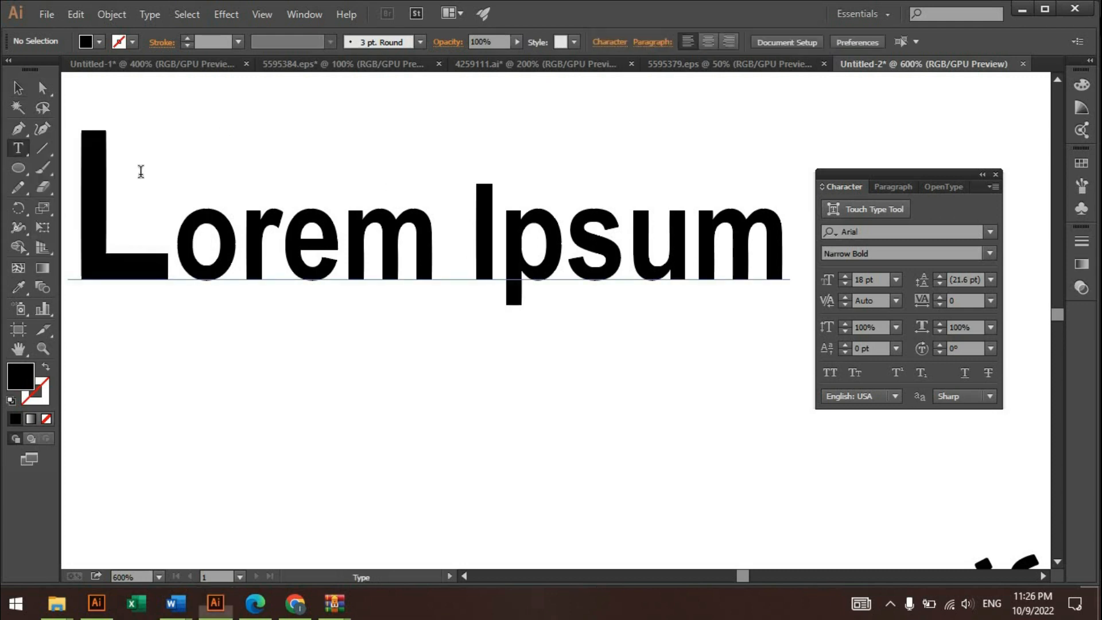
{"action": "left_click", "coordinate": [349, 237]}
{"action": "key", "text": "ctrl+a"}
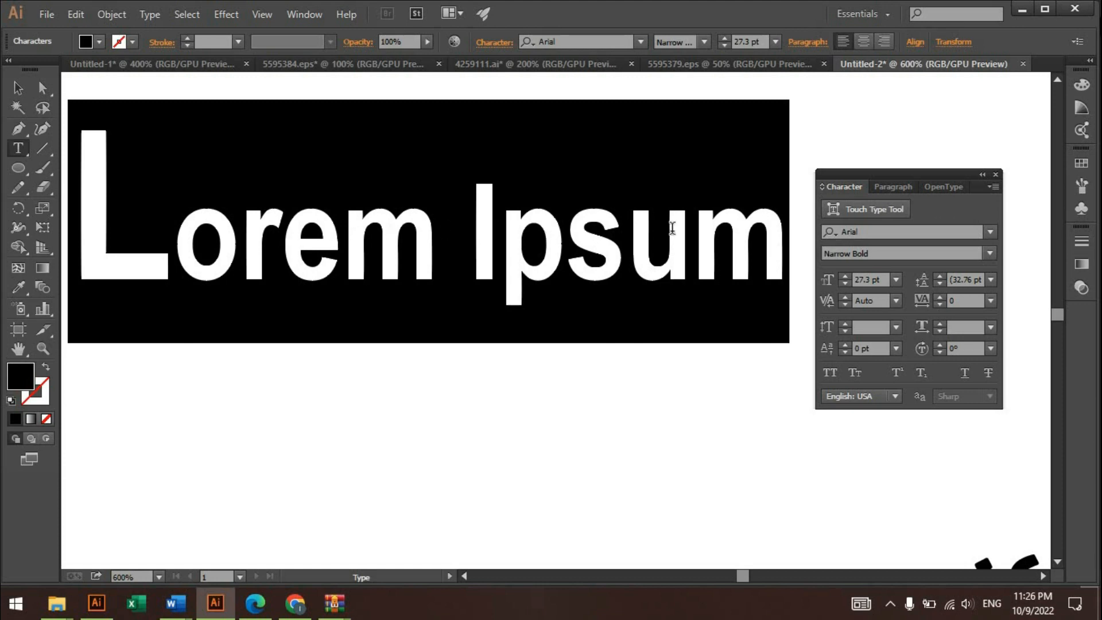
- Preview fonts such as Baskerville Old Face, Bodoni MT, Brush Script MT Italic and Agency FB on the selected text, and cancel back to Arial
{"action": "left_click", "coordinate": [990, 232]}
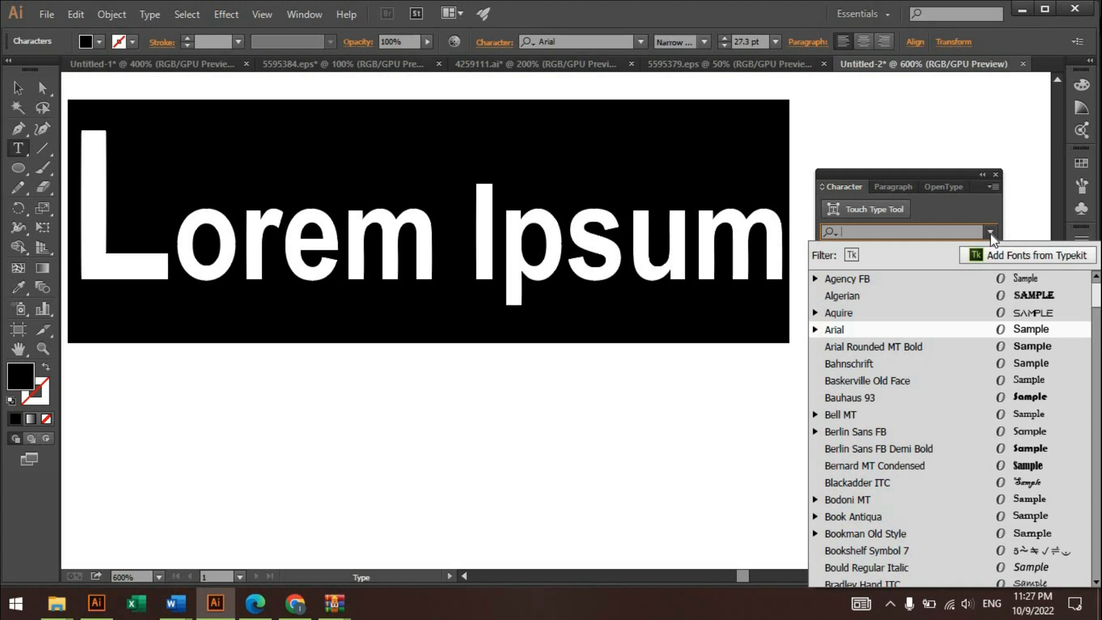
{"action": "key", "text": "Down"}
{"action": "key", "text": "Down"}
{"action": "key", "text": "Down"}
{"action": "key", "text": "Down"}
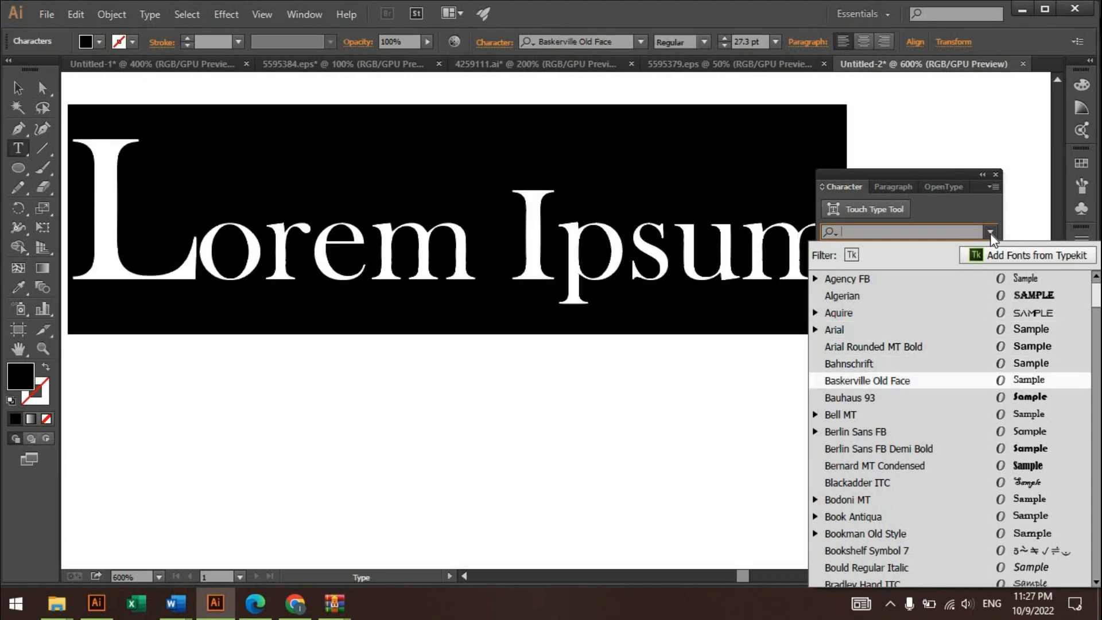
{"action": "key", "text": "Down"}
{"action": "key", "text": "Down"}
{"action": "key", "text": "Down"}
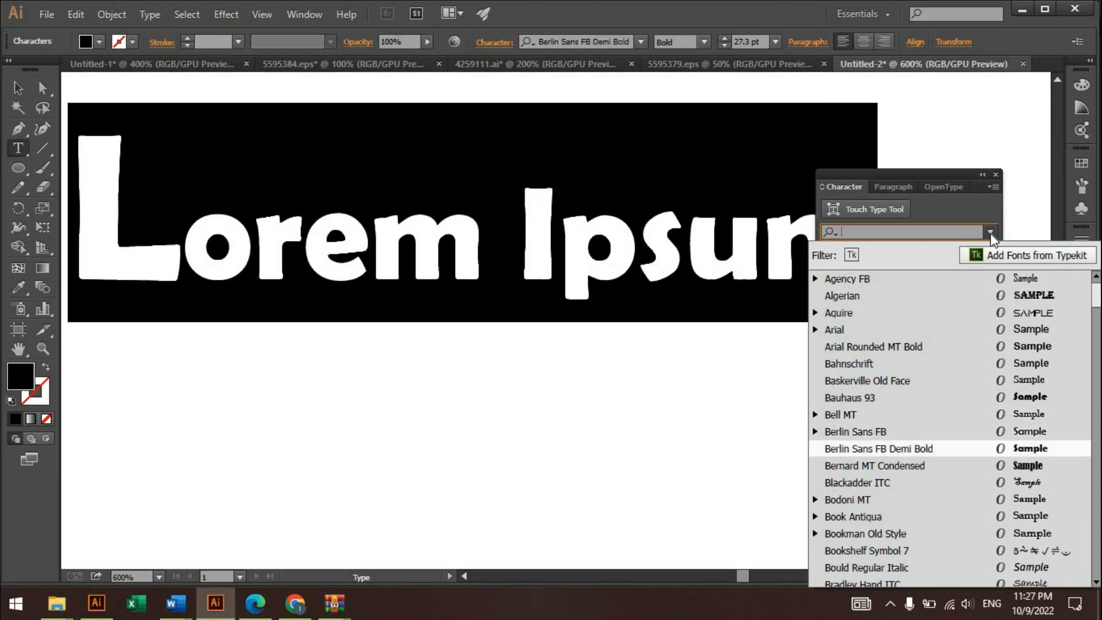
{"action": "key", "text": "Down"}
{"action": "key", "text": "Down"}
{"action": "key", "text": "Down"}
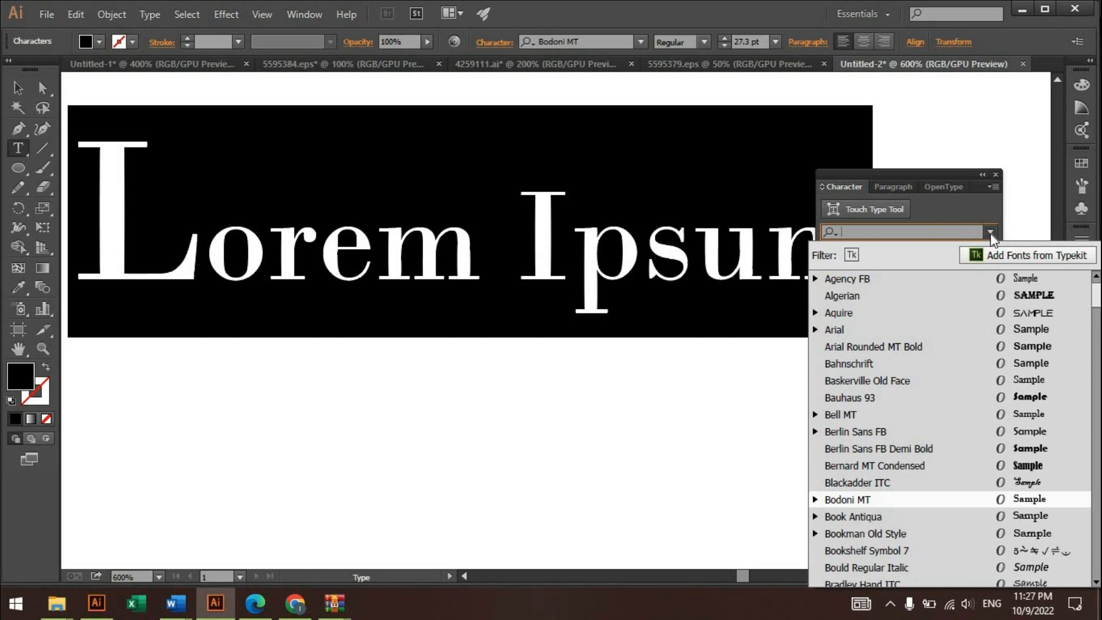
{"action": "key", "text": "Down"}
{"action": "key", "text": "Down"}
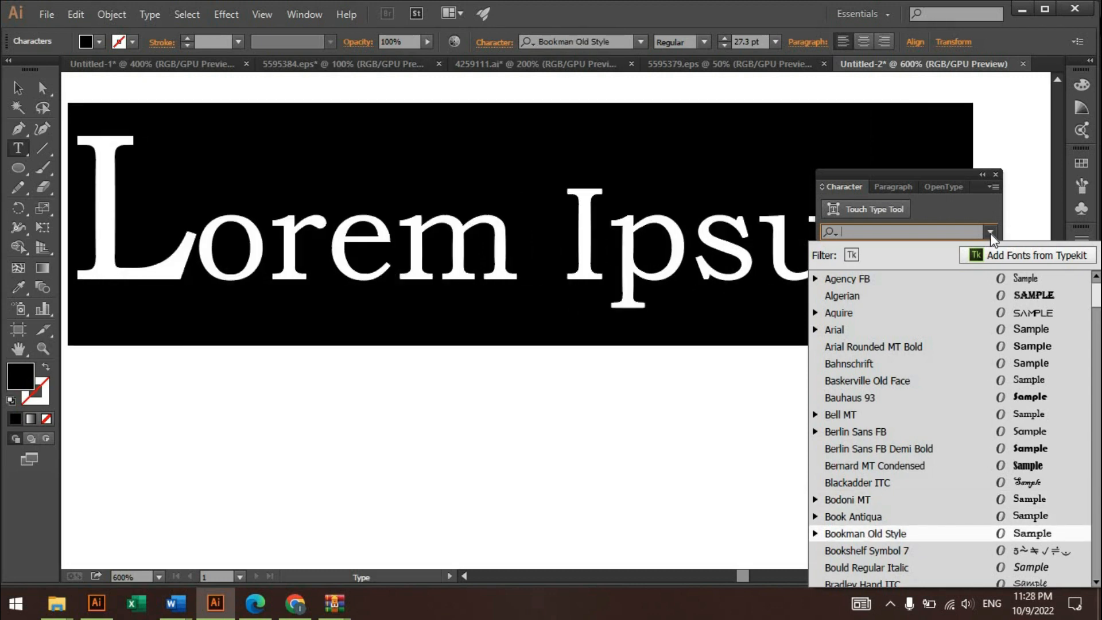
{"action": "key", "text": "Down"}
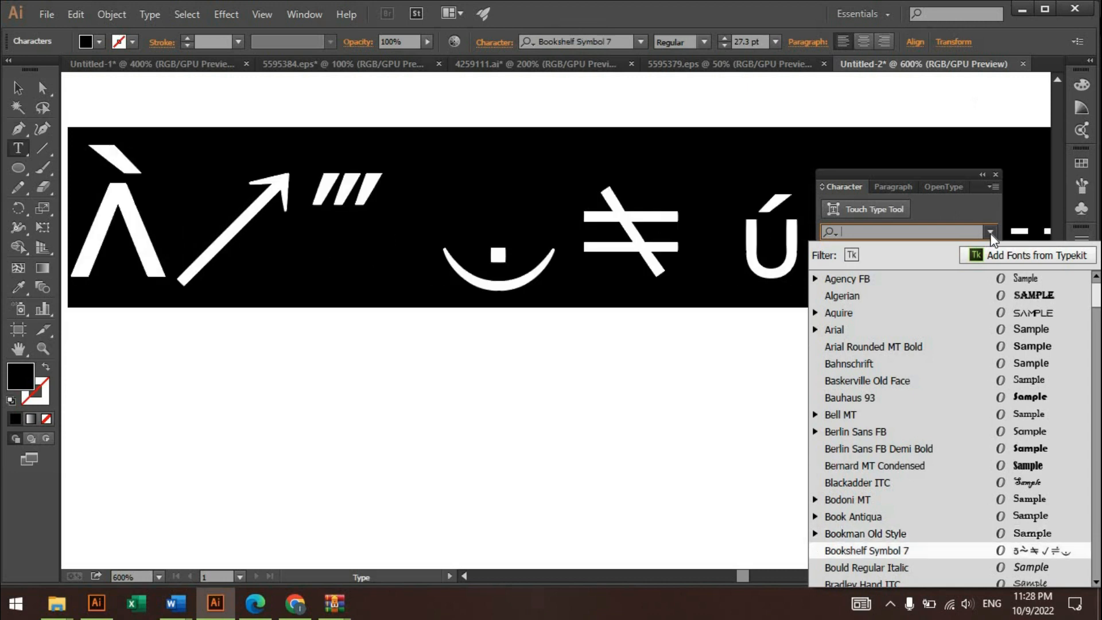
{"action": "key", "text": "Down"}
{"action": "key", "text": "Down"}
{"action": "key", "text": "Down"}
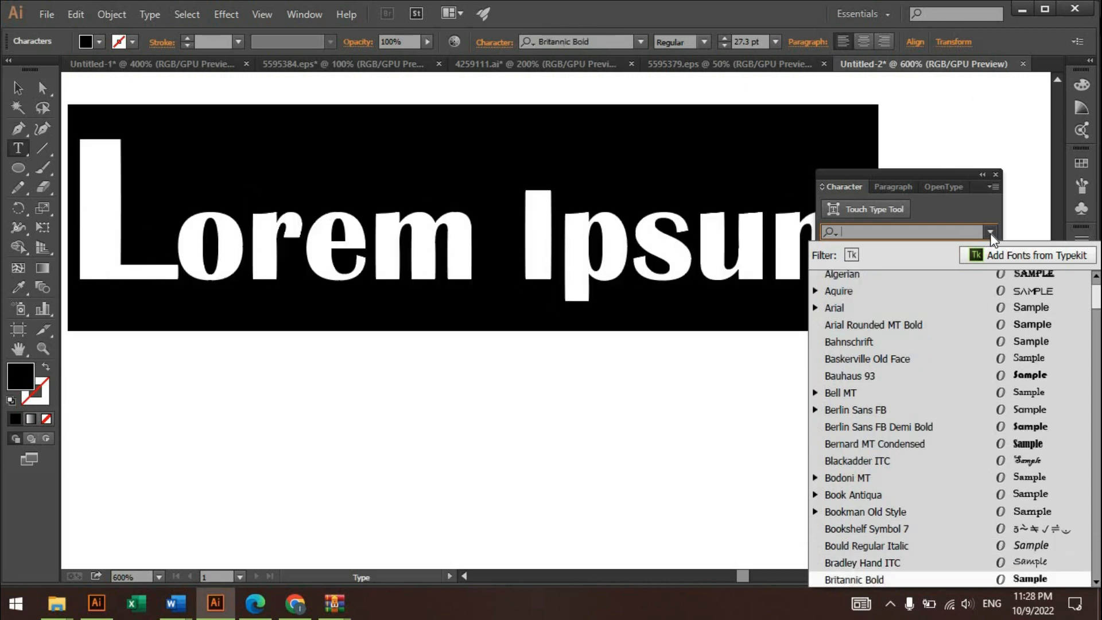
{"action": "key", "text": "Down"}
{"action": "key", "text": "Down"}
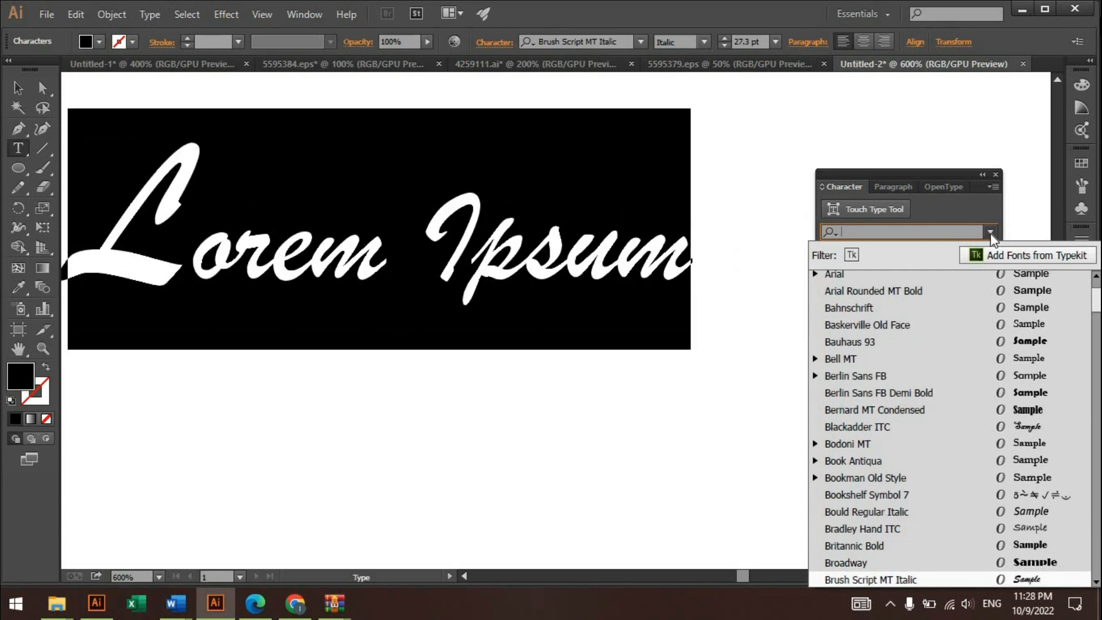
{"action": "key", "text": "Up"}
{"action": "key", "text": "Up"}
{"action": "key", "text": "Up"}
{"action": "key", "text": "Up"}
{"action": "key", "text": "Up"}
{"action": "key", "text": "Up"}
{"action": "key", "text": "Up"}
{"action": "key", "text": "Up"}
{"action": "key", "text": "Up"}
{"action": "key", "text": "Up"}
{"action": "key", "text": "Up"}
{"action": "key", "text": "Up"}
{"action": "key", "text": "Up"}
{"action": "key", "text": "Up"}
{"action": "key", "text": "Up"}
{"action": "key", "text": "Up"}
{"action": "key", "text": "Up"}
{"action": "key", "text": "Up"}
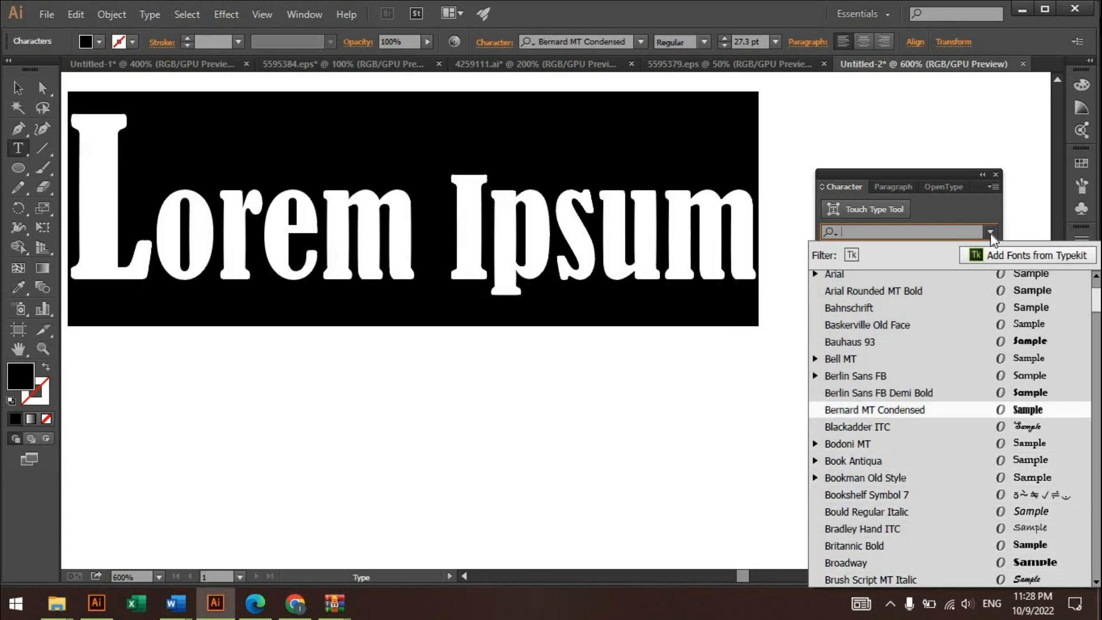
{"action": "key", "text": "Up"}
{"action": "key", "text": "Up"}
{"action": "key", "text": "Up"}
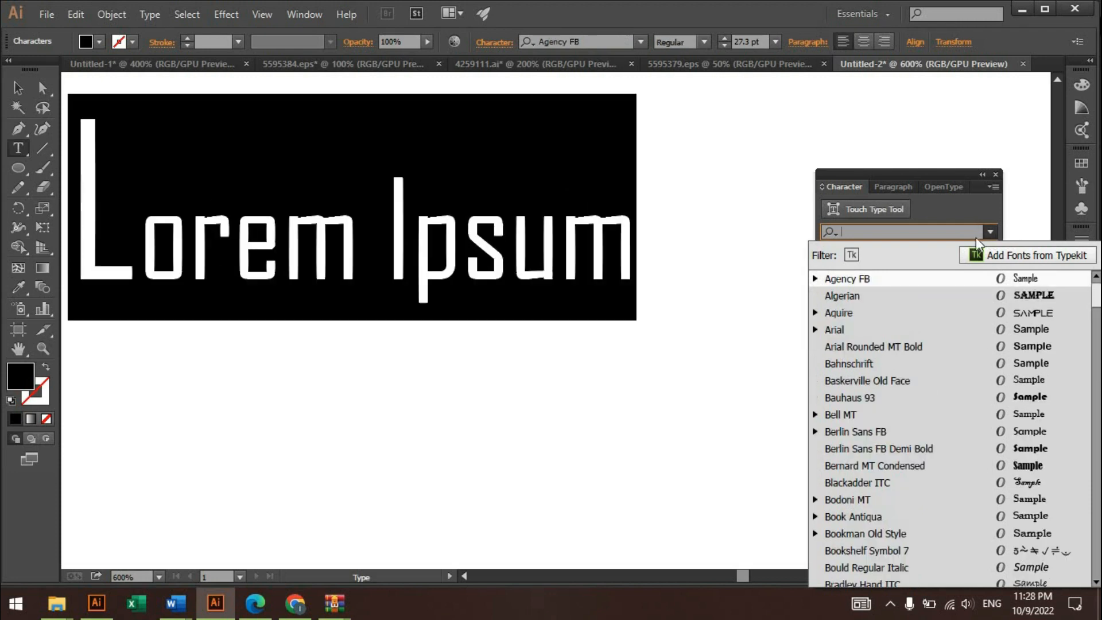
{"action": "key", "text": "Escape"}
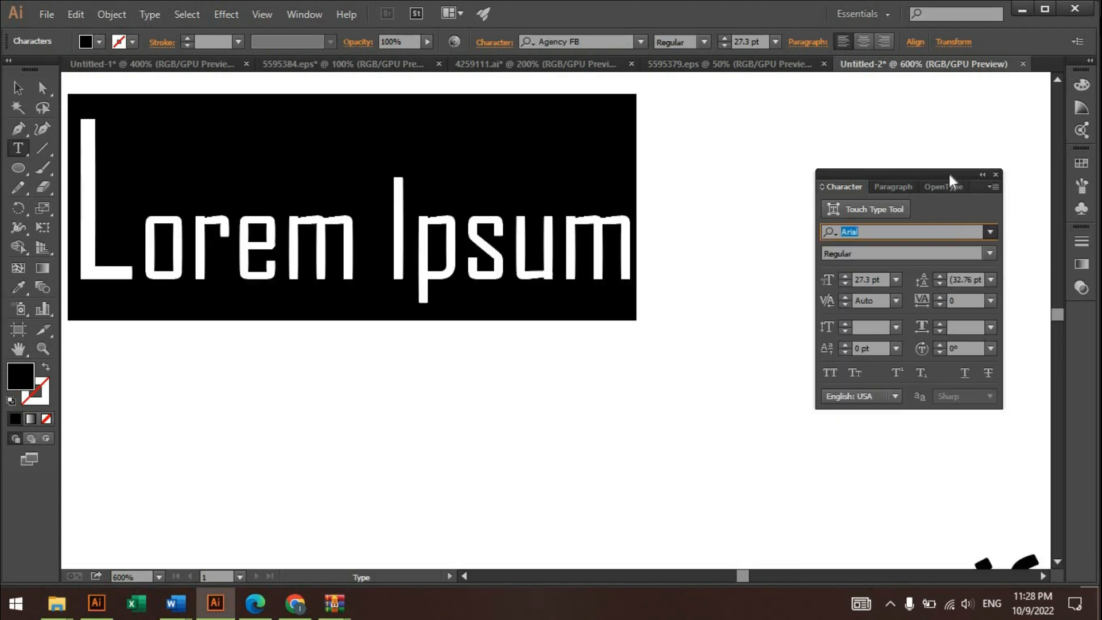
- Try the Black font style on the selected text, and switch back to Narrow Bold
{"action": "left_click", "coordinate": [991, 254]}
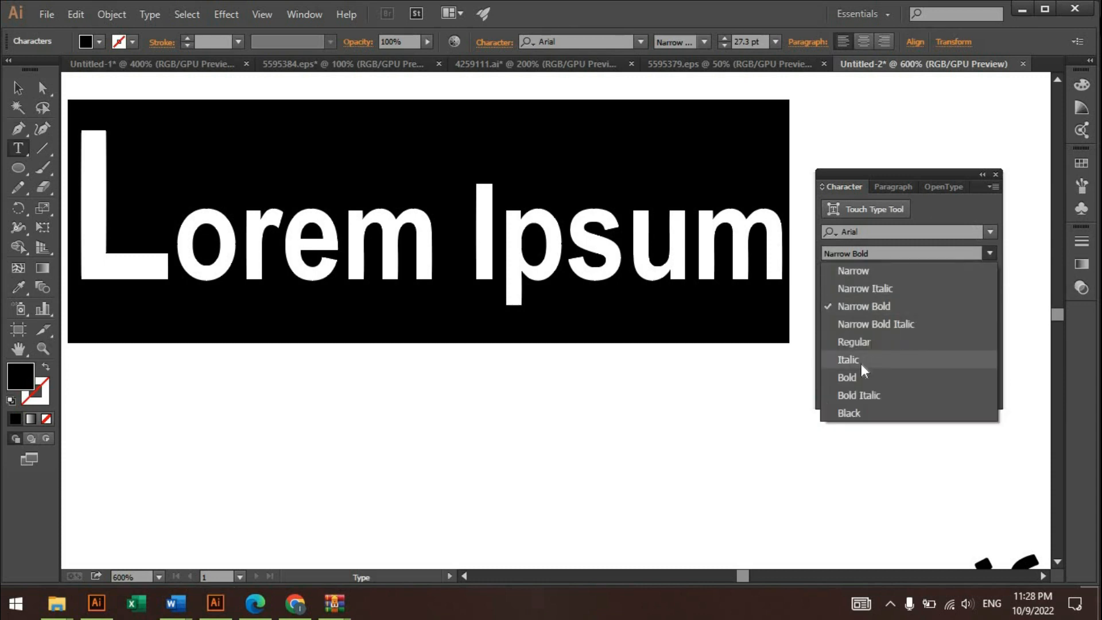
{"action": "left_click", "coordinate": [873, 412]}
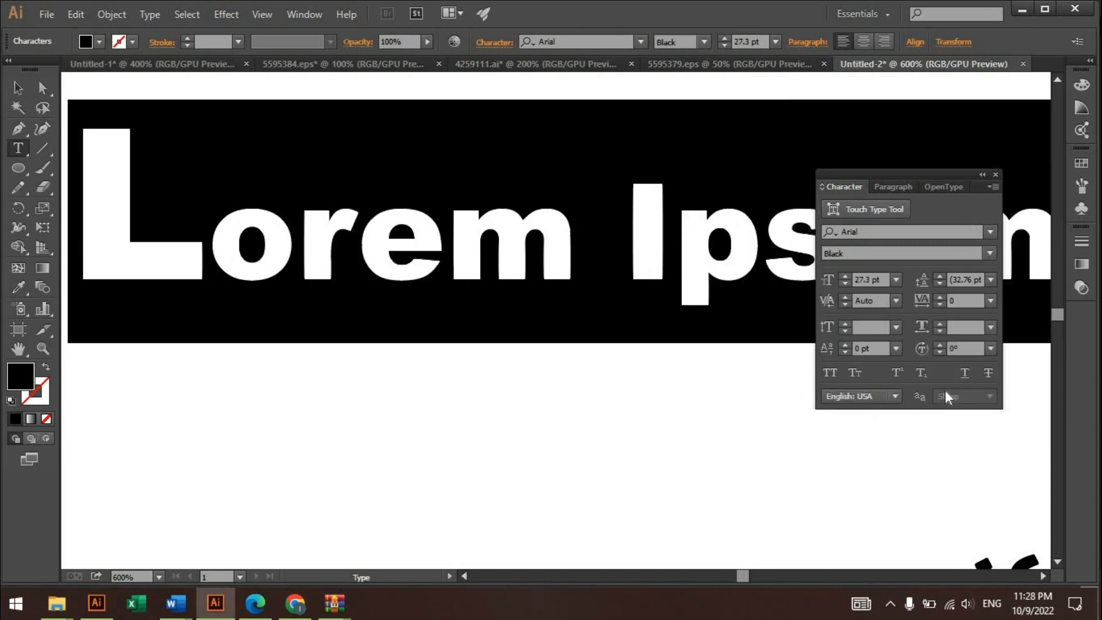
{"action": "left_click", "coordinate": [990, 253]}
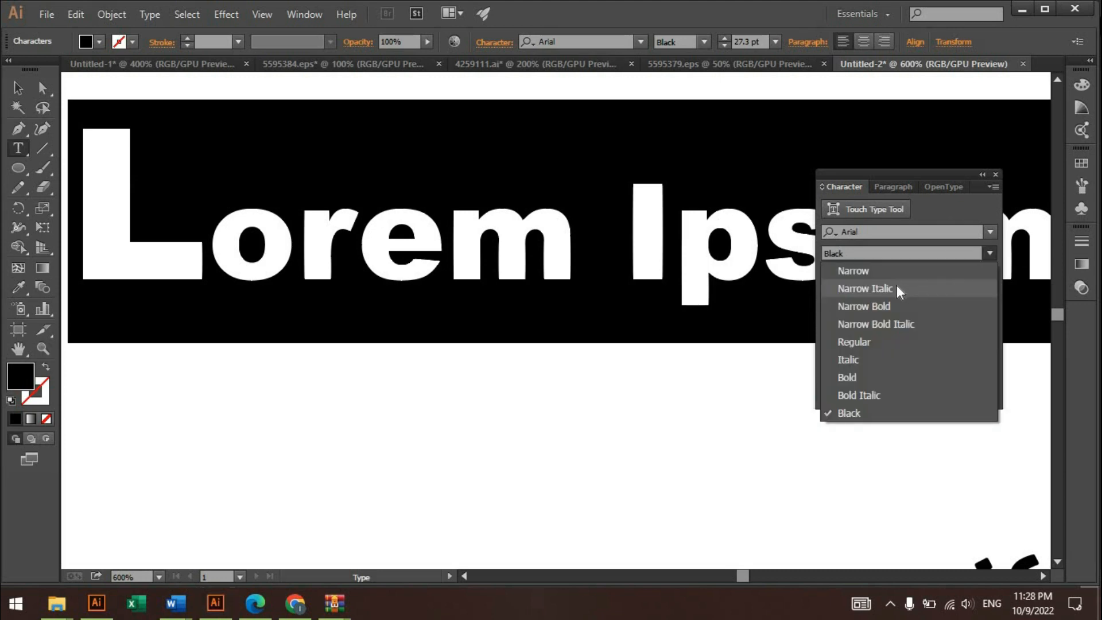
{"action": "left_click", "coordinate": [887, 306]}
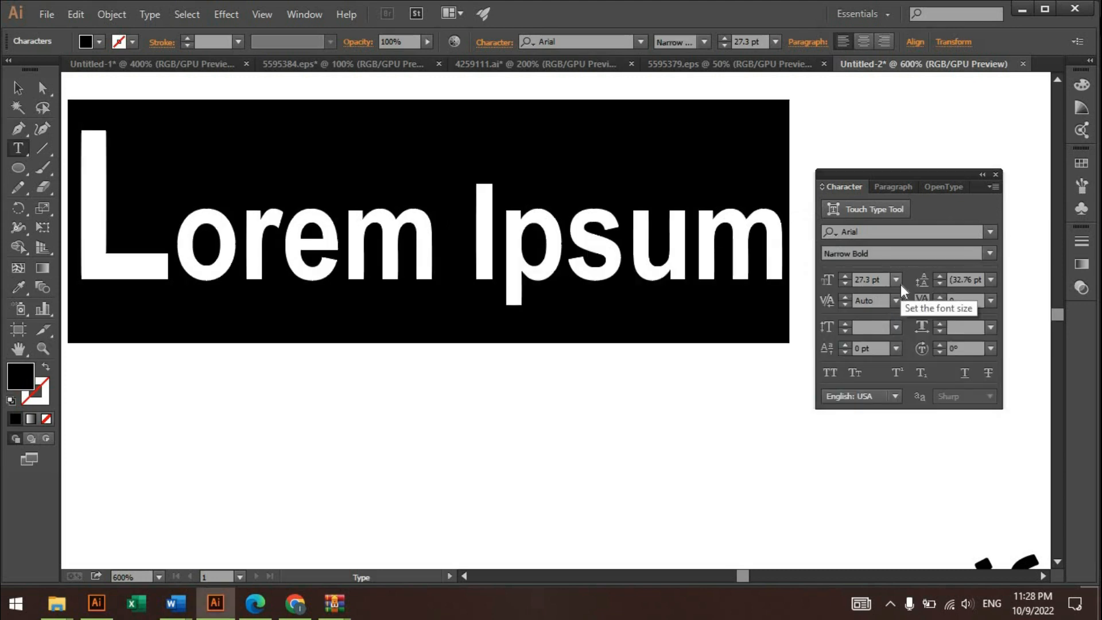
- Try different font sizes on the selected text, reducing it to 20 pt and enlarging it to 28 pt
{"action": "left_click", "coordinate": [844, 284]}
{"action": "left_click", "coordinate": [845, 284]}
{"action": "left_click", "coordinate": [845, 284]}
{"action": "left_click", "coordinate": [844, 283]}
{"action": "left_click", "coordinate": [845, 284]}
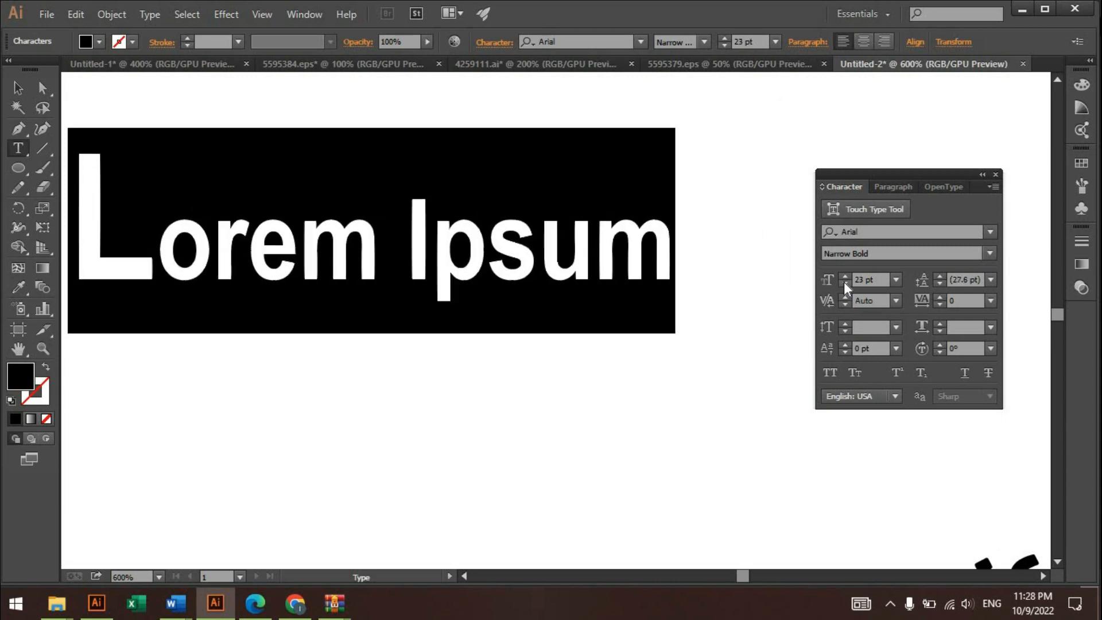
{"action": "left_click", "coordinate": [845, 284]}
{"action": "left_click", "coordinate": [845, 284]}
{"action": "left_click", "coordinate": [844, 281]}
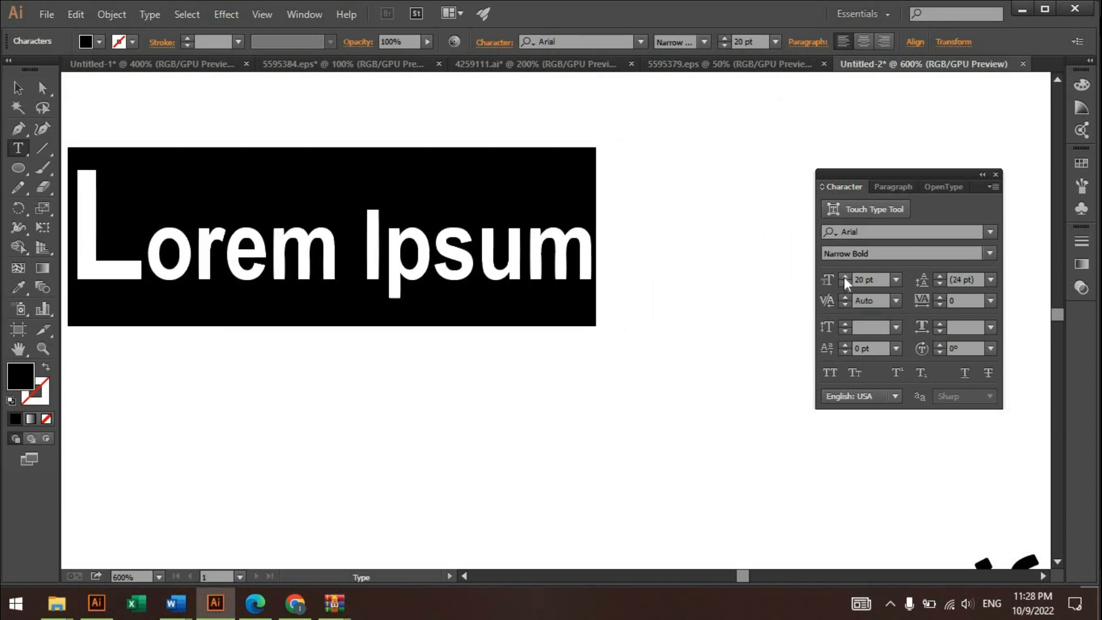
{"action": "left_click", "coordinate": [844, 276]}
{"action": "left_click", "coordinate": [844, 277]}
{"action": "left_click", "coordinate": [844, 276]}
{"action": "left_click", "coordinate": [844, 277]}
{"action": "left_click", "coordinate": [844, 277]}
{"action": "left_click", "coordinate": [844, 276]}
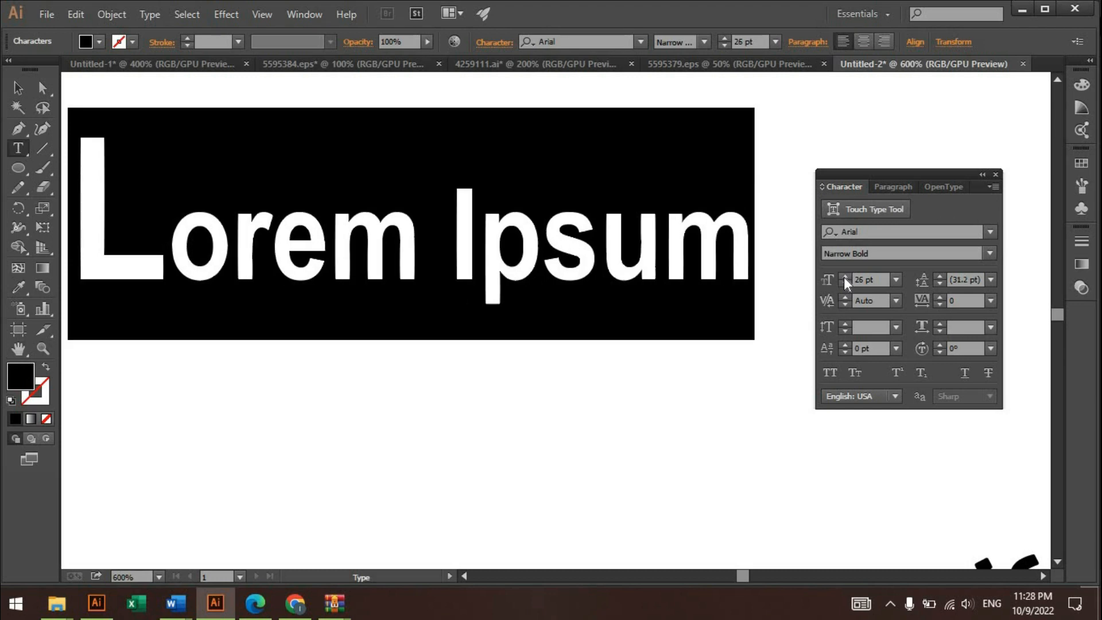
{"action": "left_click", "coordinate": [844, 277]}
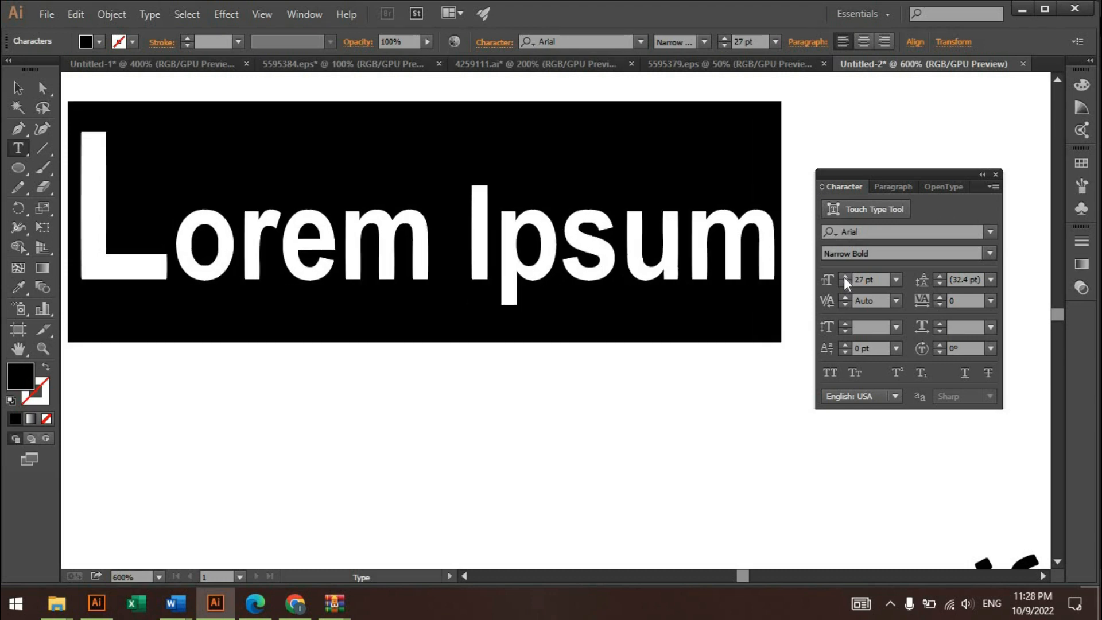
{"action": "left_click", "coordinate": [843, 277]}
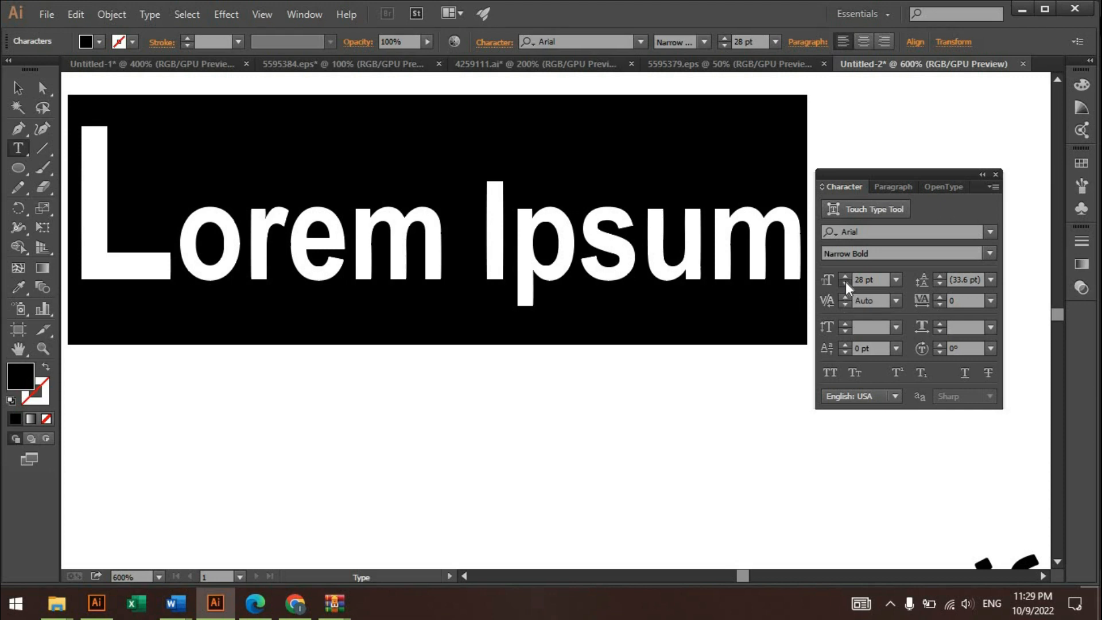
- Reduce the selected text's font size to 21 pt
{"action": "left_click", "coordinate": [845, 283]}
{"action": "left_click", "coordinate": [846, 283]}
{"action": "left_click", "coordinate": [846, 276]}
{"action": "left_click", "coordinate": [846, 277]}
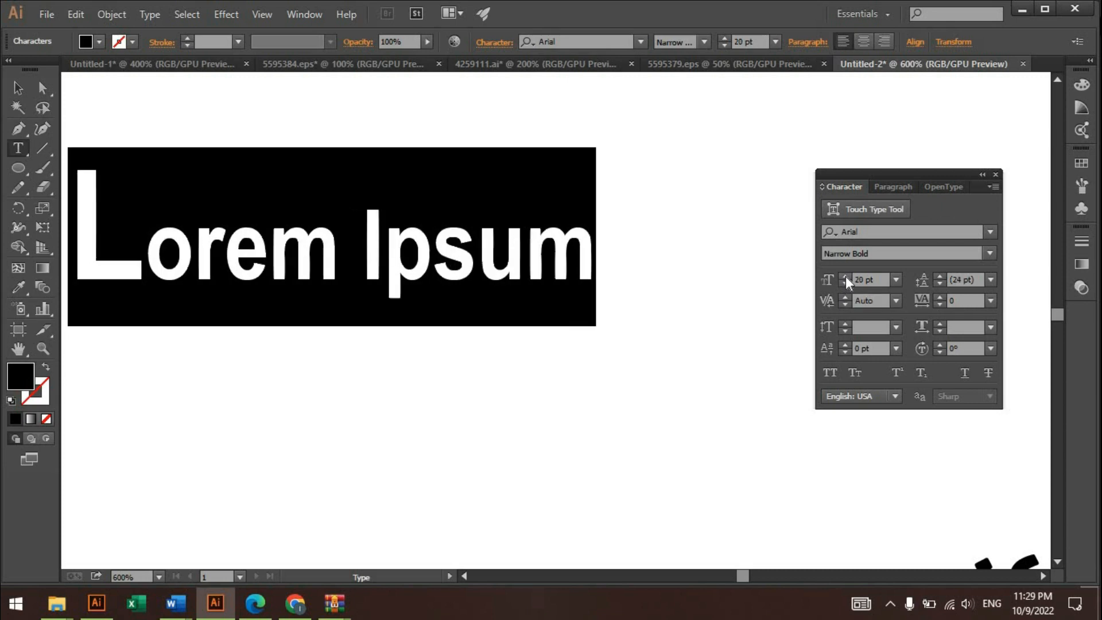
{"action": "left_click", "coordinate": [845, 277]}
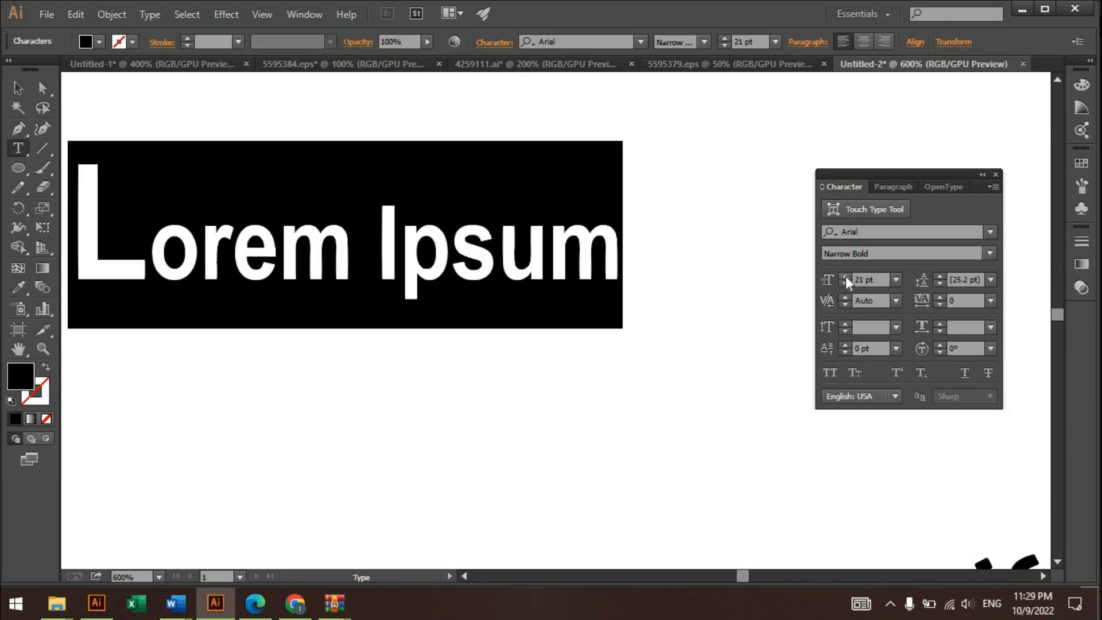
- Increase the leading of the selected text to 37 pt
{"action": "left_click", "coordinate": [938, 284]}
{"action": "left_click", "coordinate": [940, 276]}
{"action": "left_click", "coordinate": [939, 276]}
{"action": "scroll", "coordinate": [974, 276], "scroll_direction": "up", "scroll_amount": 12}
- Try to change the kerning of the selected characters, and set their tracking to 100
{"action": "left_click", "coordinate": [845, 301]}
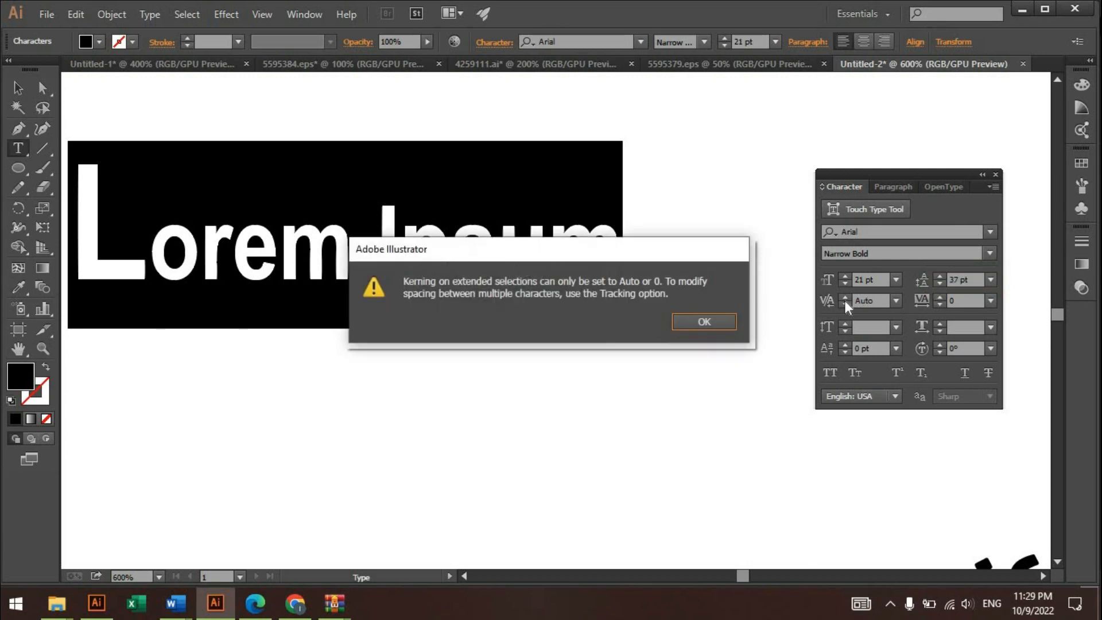
{"action": "key", "text": "Return"}
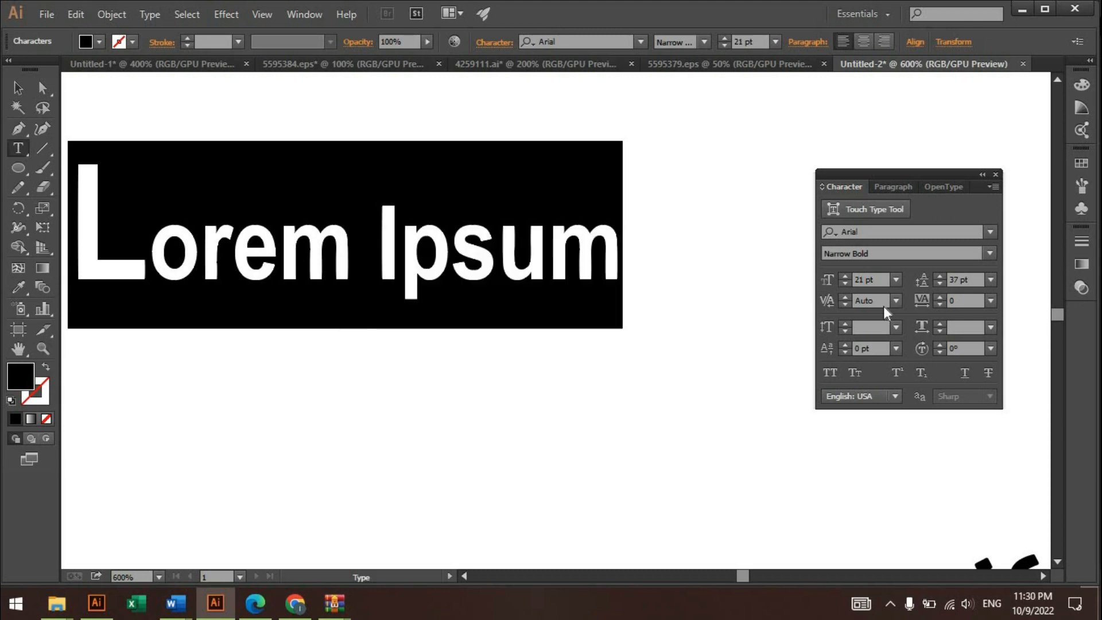
{"action": "left_click", "coordinate": [941, 296]}
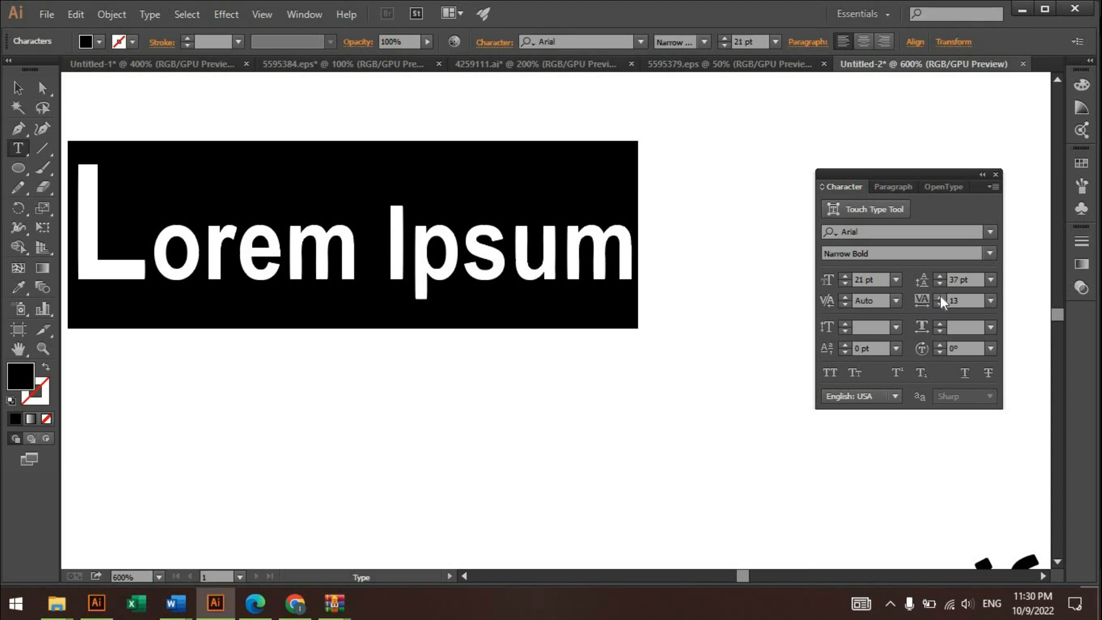
{"action": "left_click", "coordinate": [940, 296]}
{"action": "left_click", "coordinate": [991, 300]}
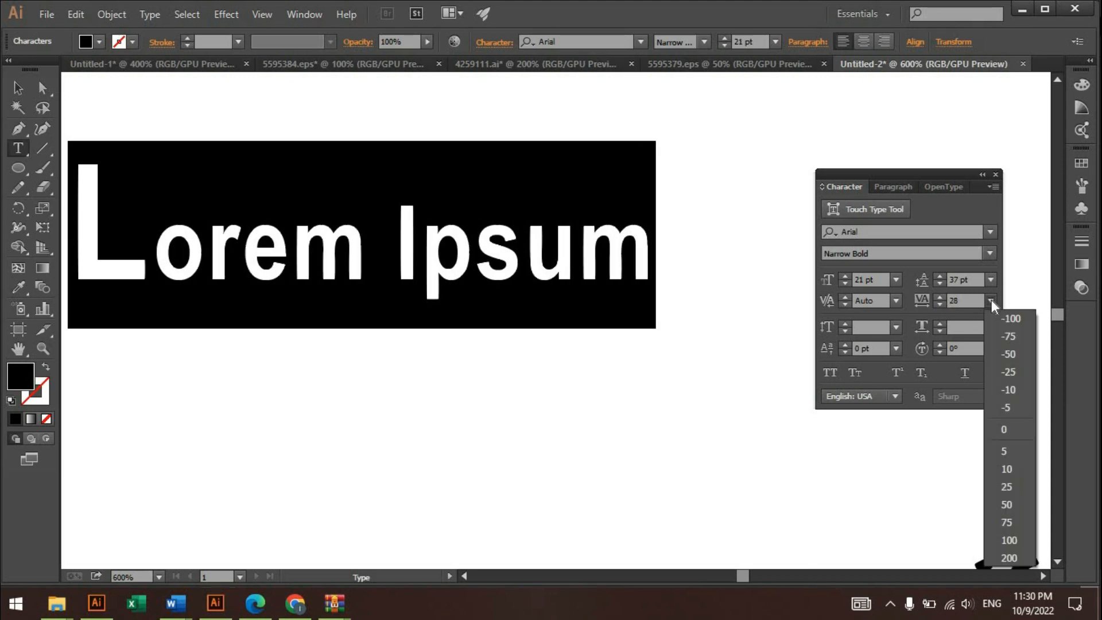
{"action": "left_click", "coordinate": [1011, 526]}
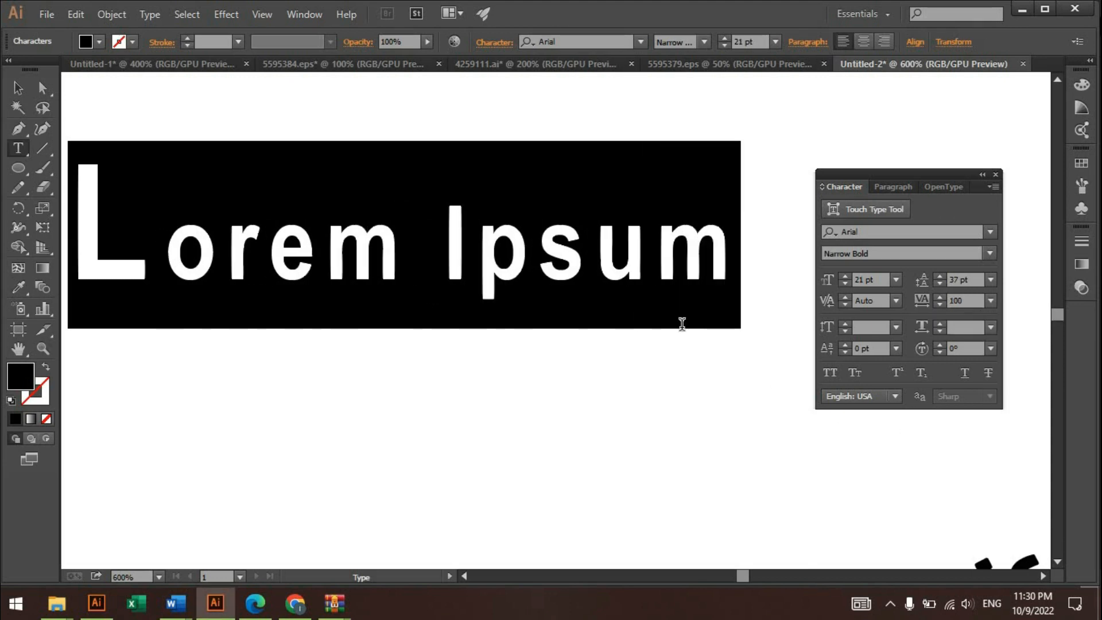
- Leave text editing with the whole Lorem Ipsum object selected and reduce its vertical scale to about 85%
{"action": "left_click", "coordinate": [596, 258]}
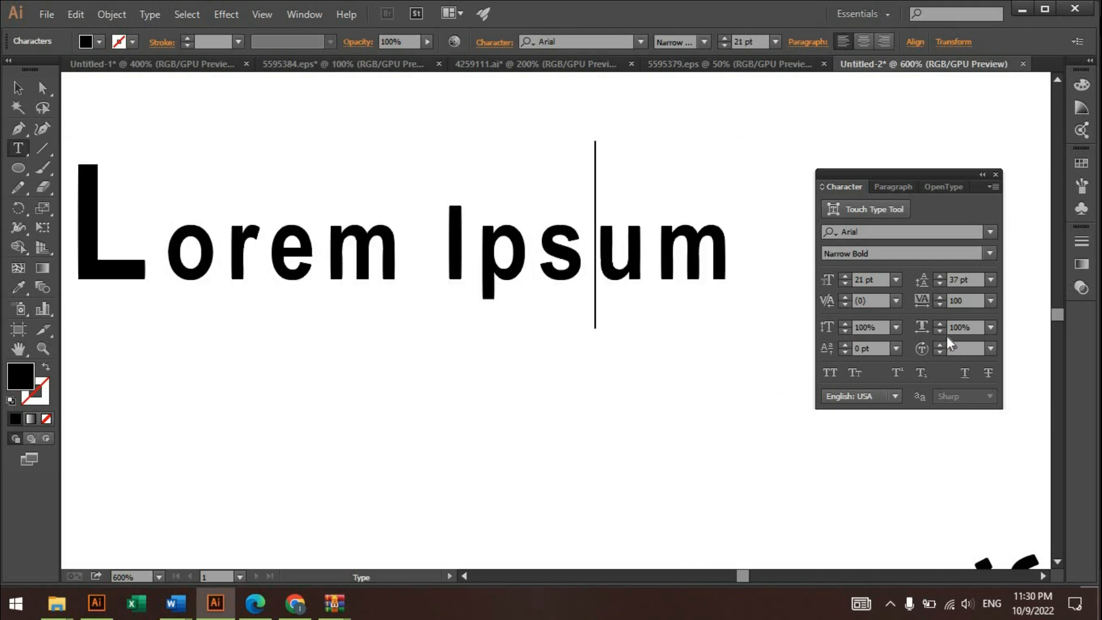
{"action": "key", "text": "Escape"}
{"action": "left_click", "coordinate": [846, 330]}
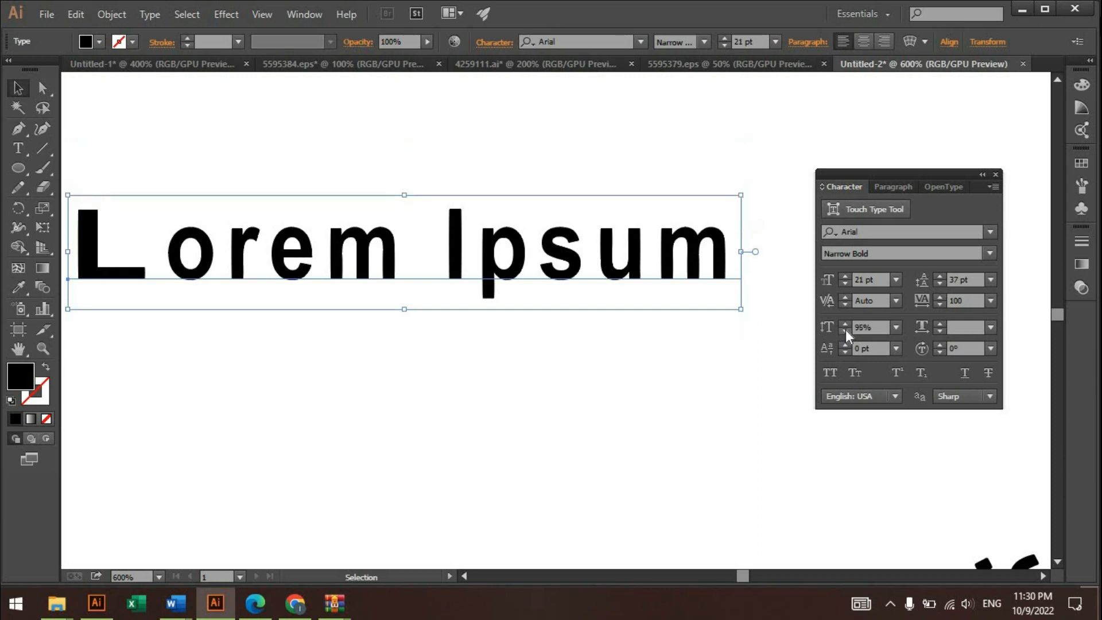
{"action": "left_click", "coordinate": [844, 330]}
{"action": "left_click", "coordinate": [844, 330]}
{"action": "left_click", "coordinate": [844, 330]}
{"action": "left_click", "coordinate": [844, 331]}
{"action": "left_click", "coordinate": [844, 331]}
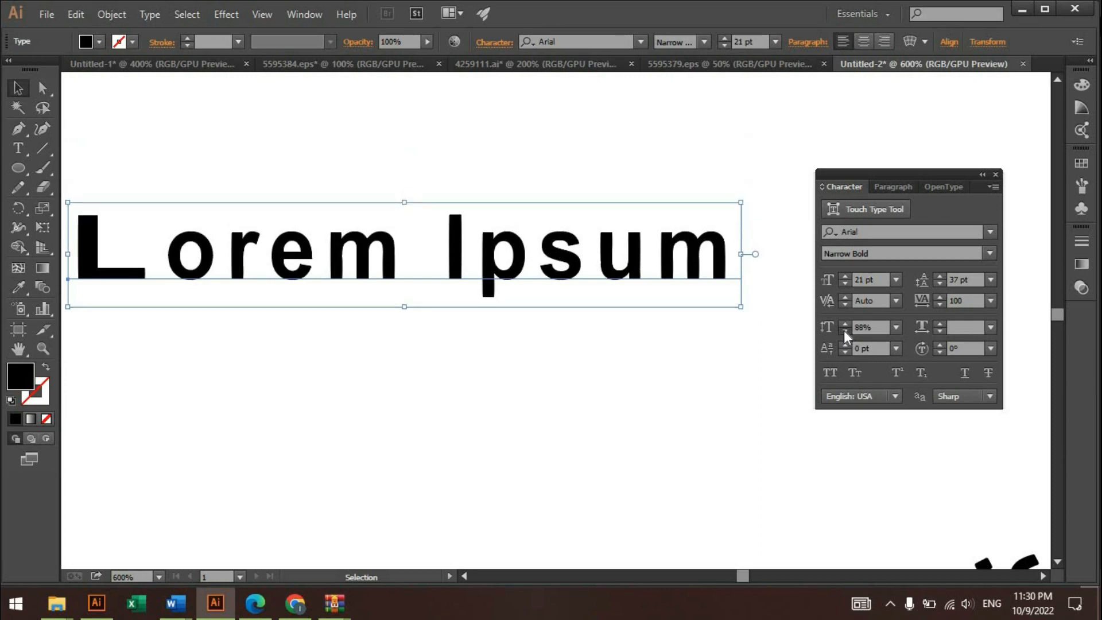
{"action": "left_click", "coordinate": [844, 331]}
{"action": "left_click", "coordinate": [844, 330]}
- Raise the vertical scale of the Lorem Ipsum text object to 98%
{"action": "left_click", "coordinate": [844, 325]}
{"action": "left_click", "coordinate": [845, 325]}
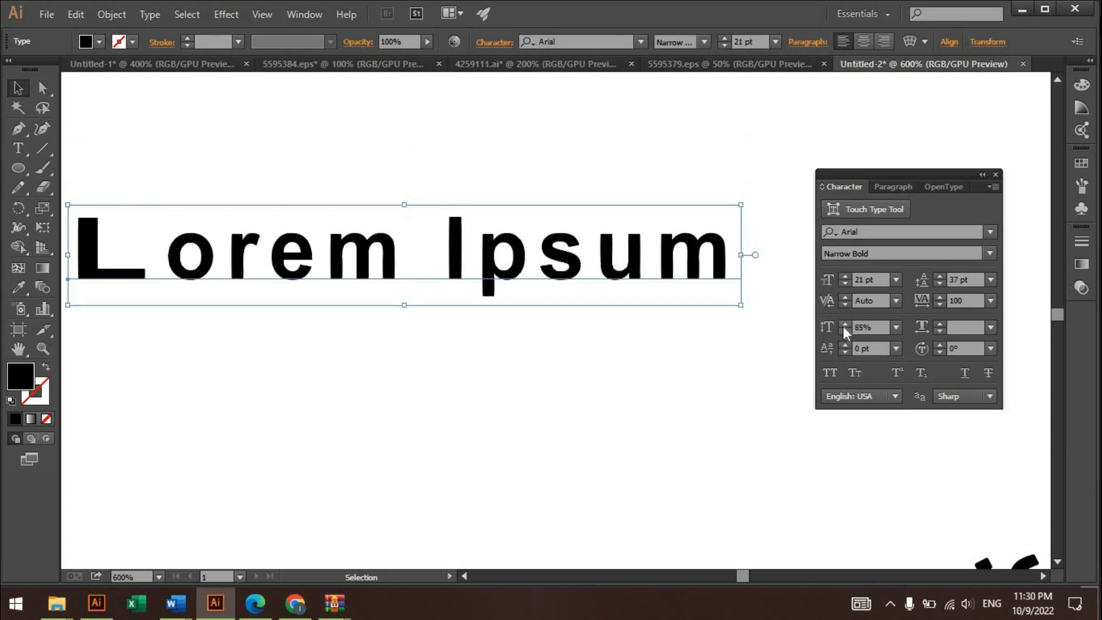
{"action": "left_click", "coordinate": [844, 324]}
{"action": "left_click", "coordinate": [844, 325]}
{"action": "left_click", "coordinate": [844, 325]}
{"action": "left_click", "coordinate": [844, 325]}
{"action": "left_click", "coordinate": [844, 325]}
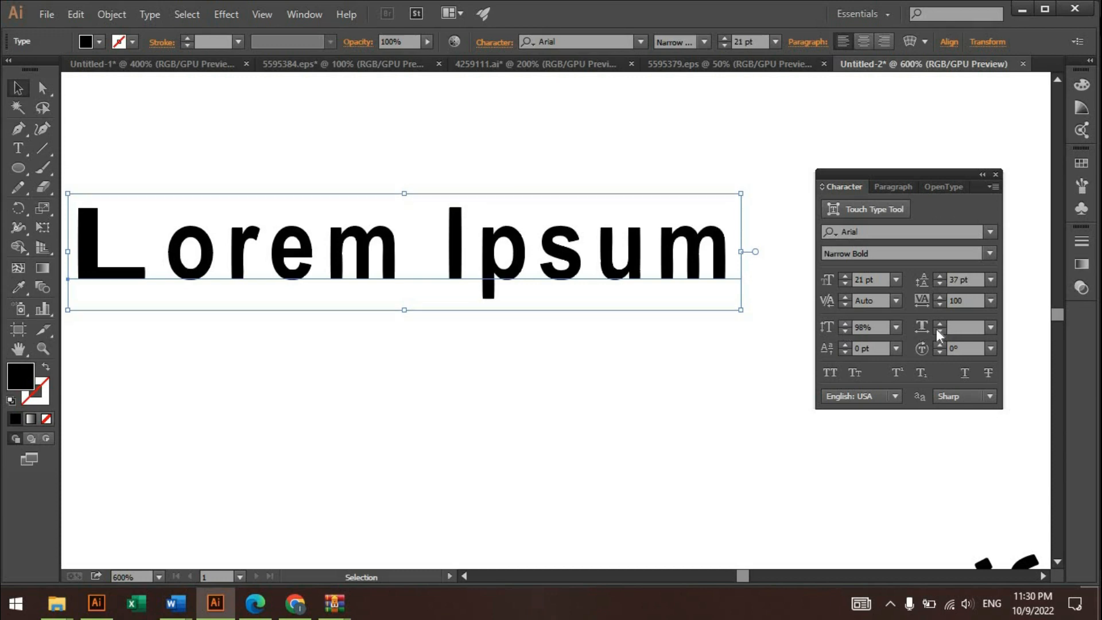
- Set the horizontal scale of the Lorem Ipsum text to 125%
{"action": "left_click", "coordinate": [939, 323]}
{"action": "left_click", "coordinate": [939, 324]}
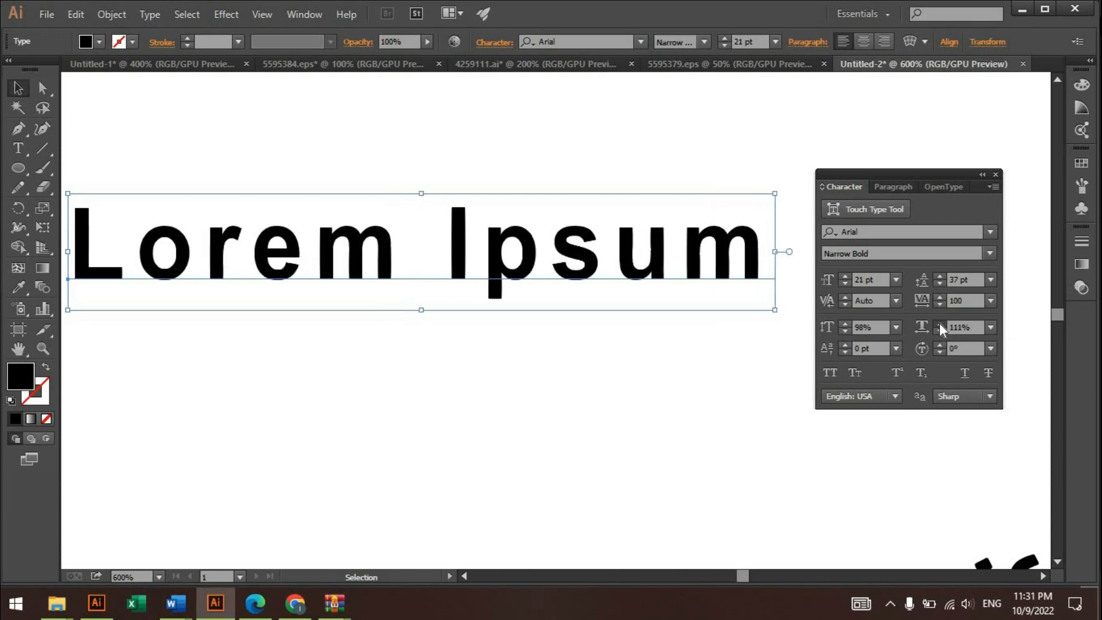
{"action": "left_click", "coordinate": [939, 324]}
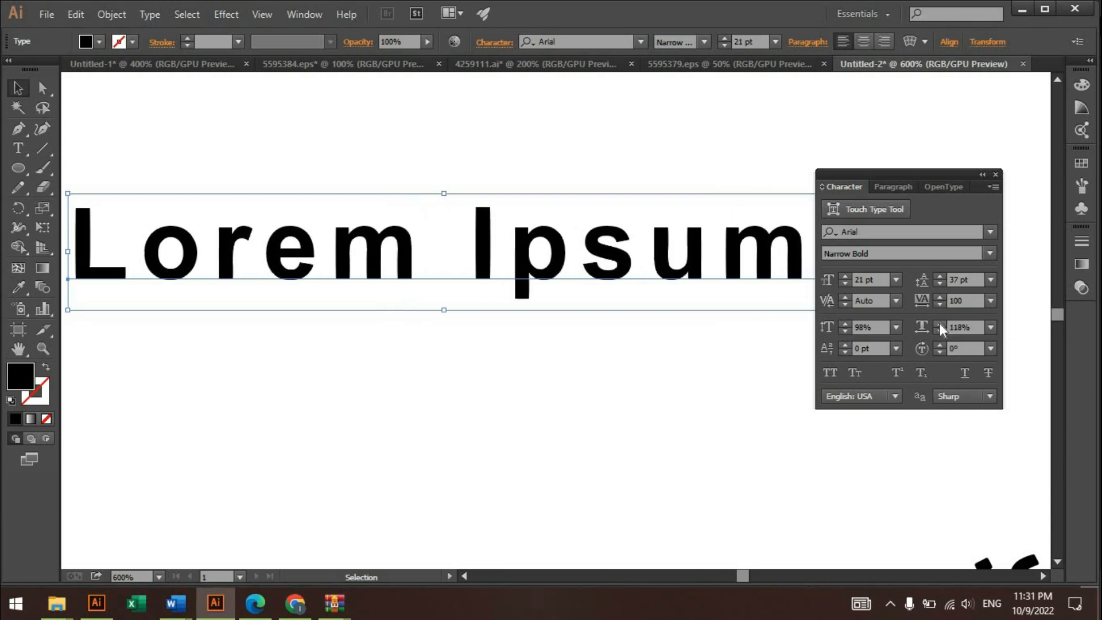
{"action": "left_click", "coordinate": [940, 324]}
{"action": "left_click", "coordinate": [940, 325]}
{"action": "left_click", "coordinate": [940, 325]}
{"action": "left_click", "coordinate": [940, 325]}
{"action": "left_click", "coordinate": [940, 325]}
{"action": "left_click", "coordinate": [941, 324]}
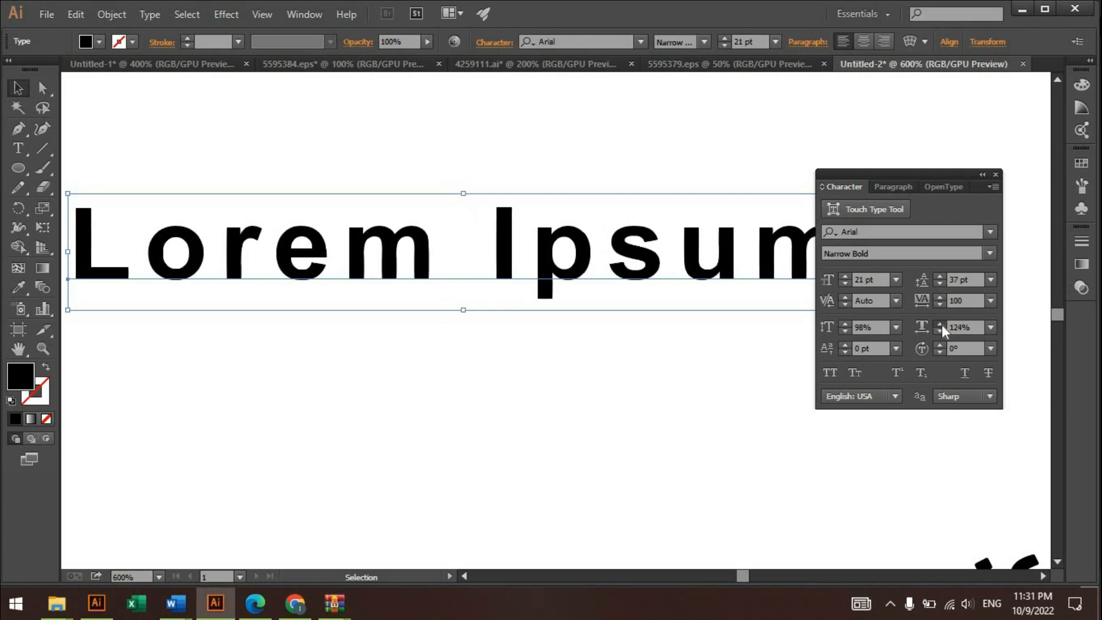
{"action": "left_click", "coordinate": [940, 324]}
- Try lowering the text with a baseline shift of -10 pt
{"action": "left_click", "coordinate": [844, 352]}
{"action": "left_click", "coordinate": [844, 352]}
{"action": "left_click", "coordinate": [845, 352]}
{"action": "left_click", "coordinate": [844, 352]}
{"action": "left_click", "coordinate": [844, 352]}
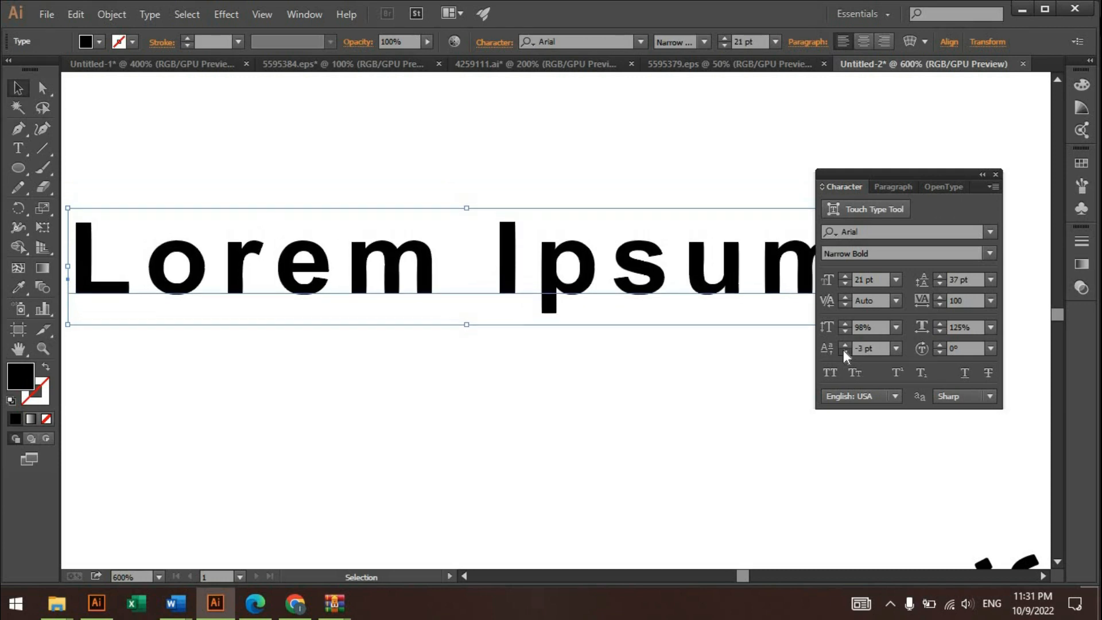
{"action": "left_click", "coordinate": [844, 351]}
{"action": "left_click", "coordinate": [844, 352]}
{"action": "left_click", "coordinate": [845, 352]}
{"action": "left_click", "coordinate": [843, 350]}
{"action": "left_click", "coordinate": [843, 350]}
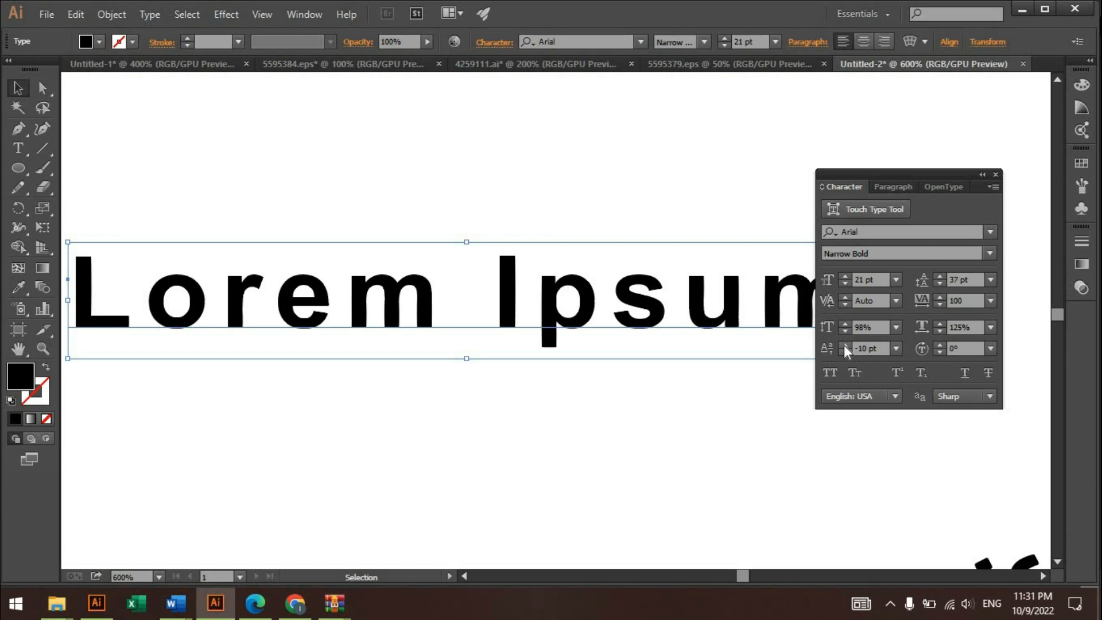
- Set the baseline shift of the Lorem Ipsum text to 1 pt
{"action": "left_click", "coordinate": [845, 345]}
{"action": "left_click", "coordinate": [844, 344]}
{"action": "left_click", "coordinate": [844, 345]}
{"action": "left_click", "coordinate": [844, 345]}
{"action": "left_click", "coordinate": [845, 345]}
{"action": "left_click", "coordinate": [844, 345]}
{"action": "left_click", "coordinate": [844, 345]}
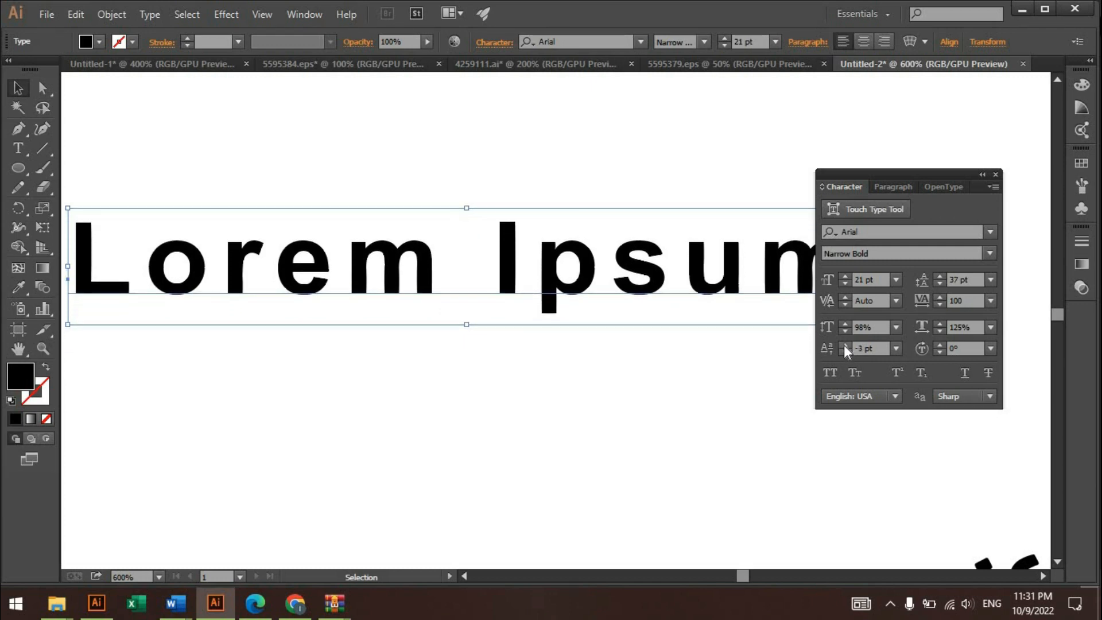
{"action": "left_click", "coordinate": [844, 345]}
{"action": "left_click", "coordinate": [844, 345]}
{"action": "left_click", "coordinate": [844, 345]}
{"action": "left_click", "coordinate": [844, 345]}
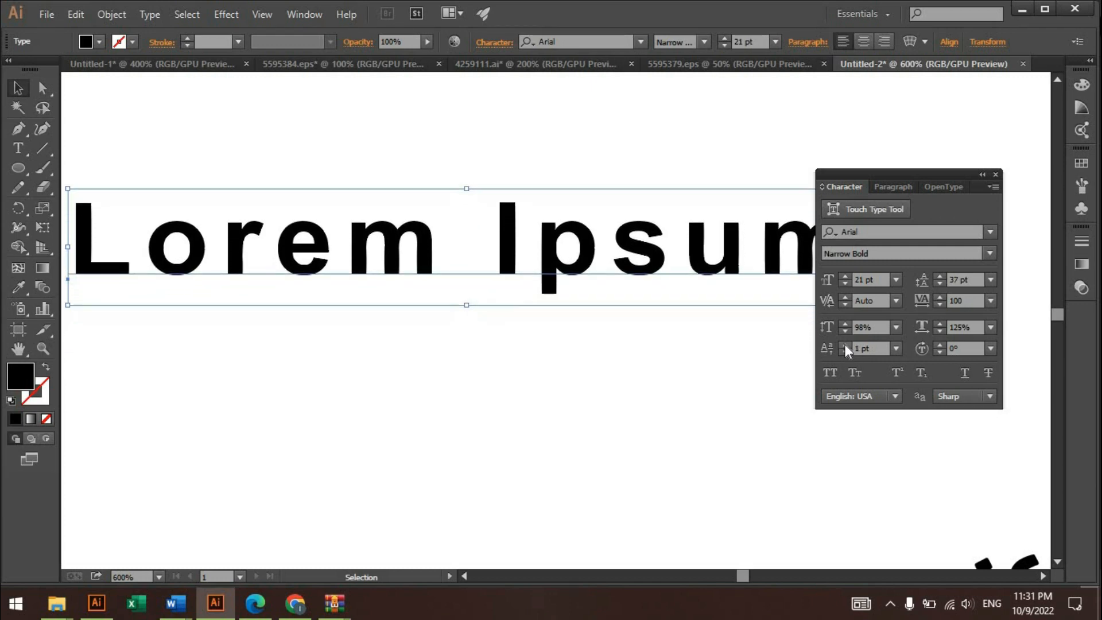
- Try rotating the characters of the Lorem Ipsum text by 7°
{"action": "left_click", "coordinate": [939, 345]}
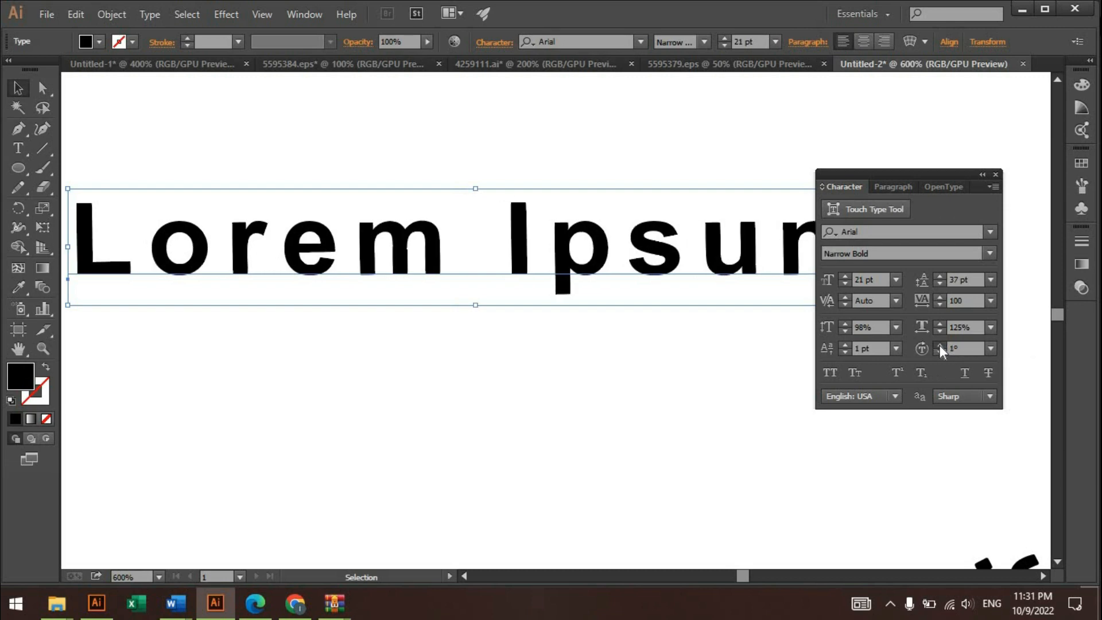
{"action": "left_click", "coordinate": [939, 345]}
{"action": "left_click", "coordinate": [939, 345]}
{"action": "left_click", "coordinate": [939, 345]}
{"action": "left_click", "coordinate": [940, 346]}
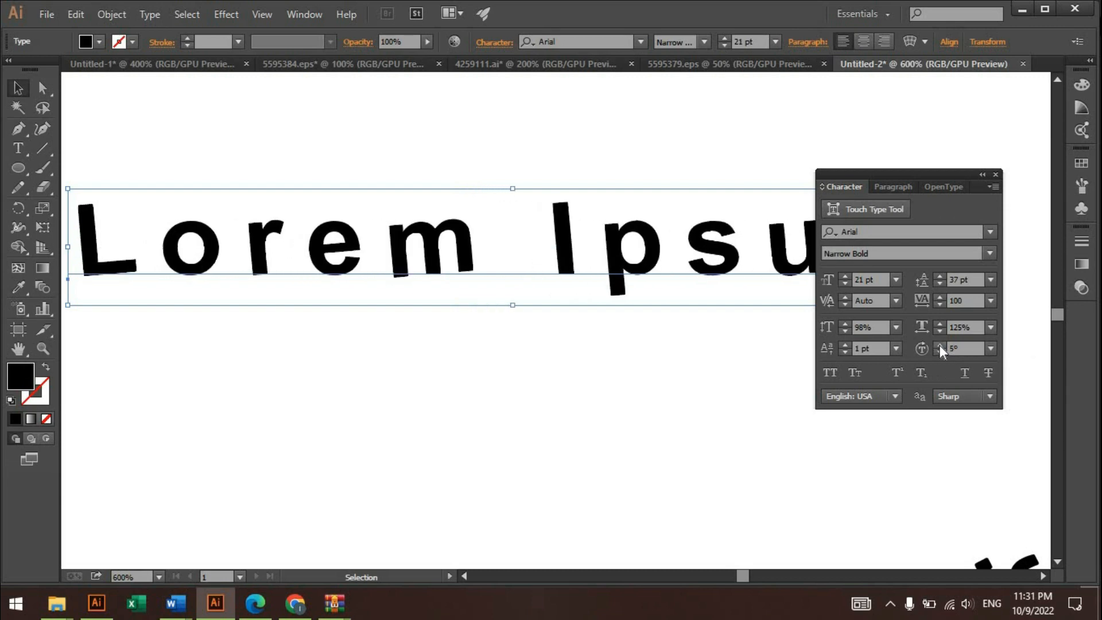
{"action": "left_click", "coordinate": [939, 345]}
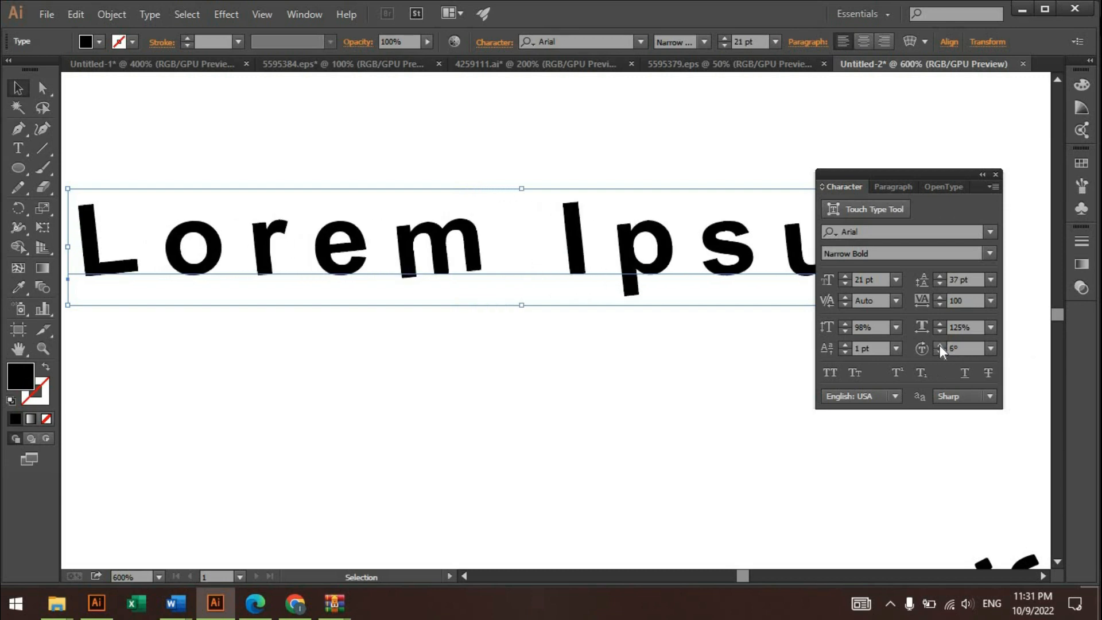
{"action": "left_click", "coordinate": [939, 345]}
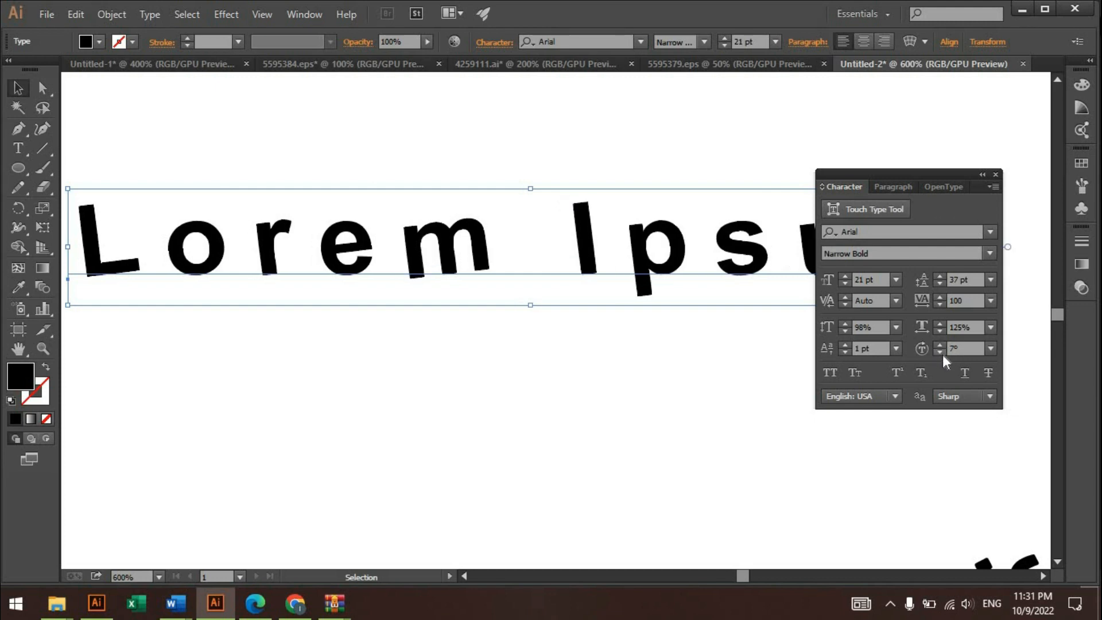
- Reduce the character rotation of the Lorem Ipsum text to 1°
{"action": "left_click", "coordinate": [940, 352]}
{"action": "left_click", "coordinate": [939, 351]}
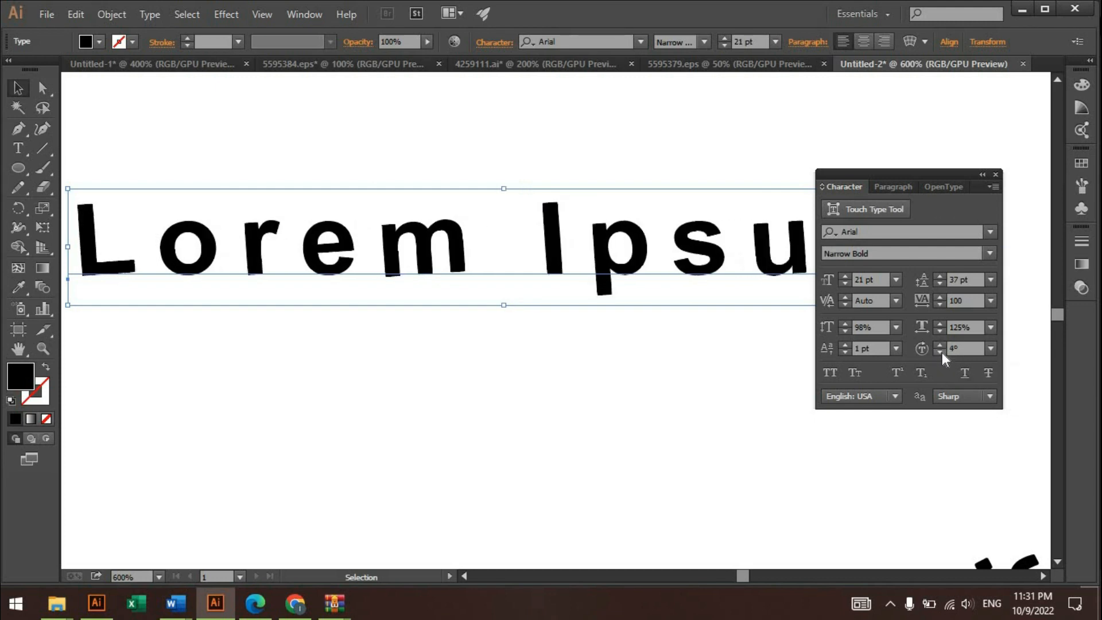
{"action": "left_click", "coordinate": [940, 352]}
{"action": "left_click", "coordinate": [939, 352]}
{"action": "left_click", "coordinate": [940, 351]}
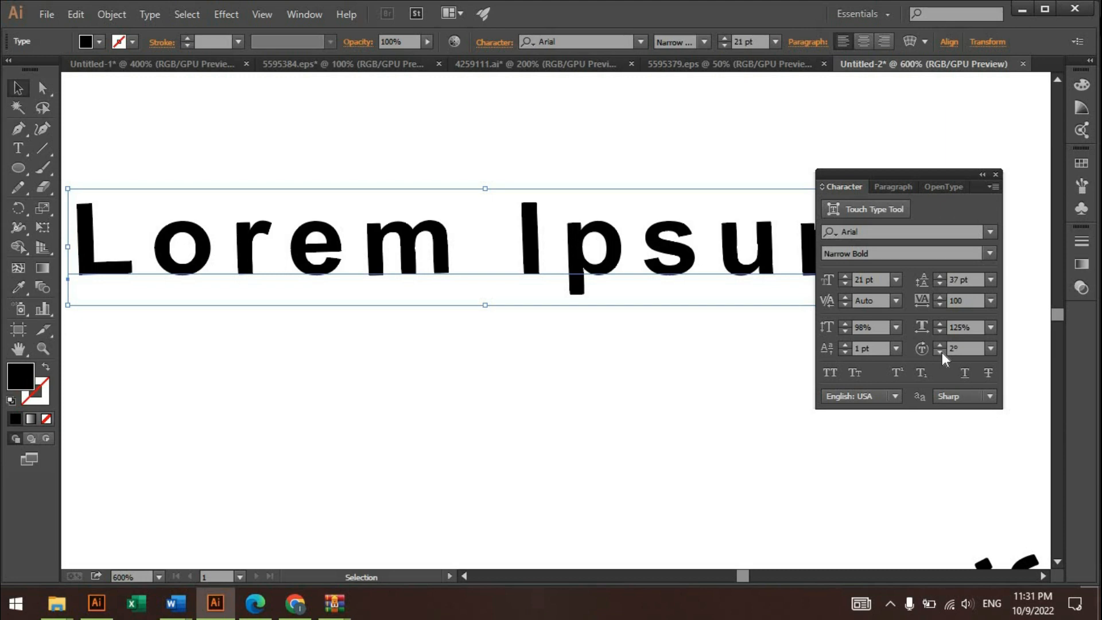
{"action": "left_click", "coordinate": [939, 351]}
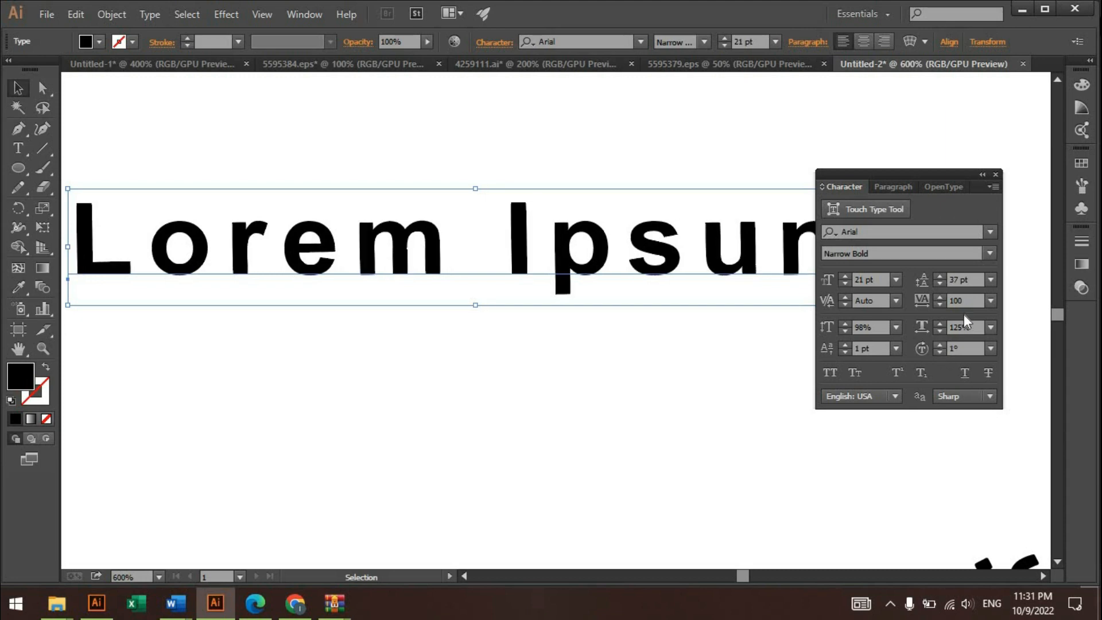
- Try all caps and superscript on the Lorem Ipsum text, settling on small caps and subscript
{"action": "left_click_drag", "start_coordinate": [903, 166], "coordinate": [935, 149]}
{"action": "left_click", "coordinate": [614, 274]}
{"action": "left_click", "coordinate": [829, 373]}
{"action": "left_click", "coordinate": [854, 372]}
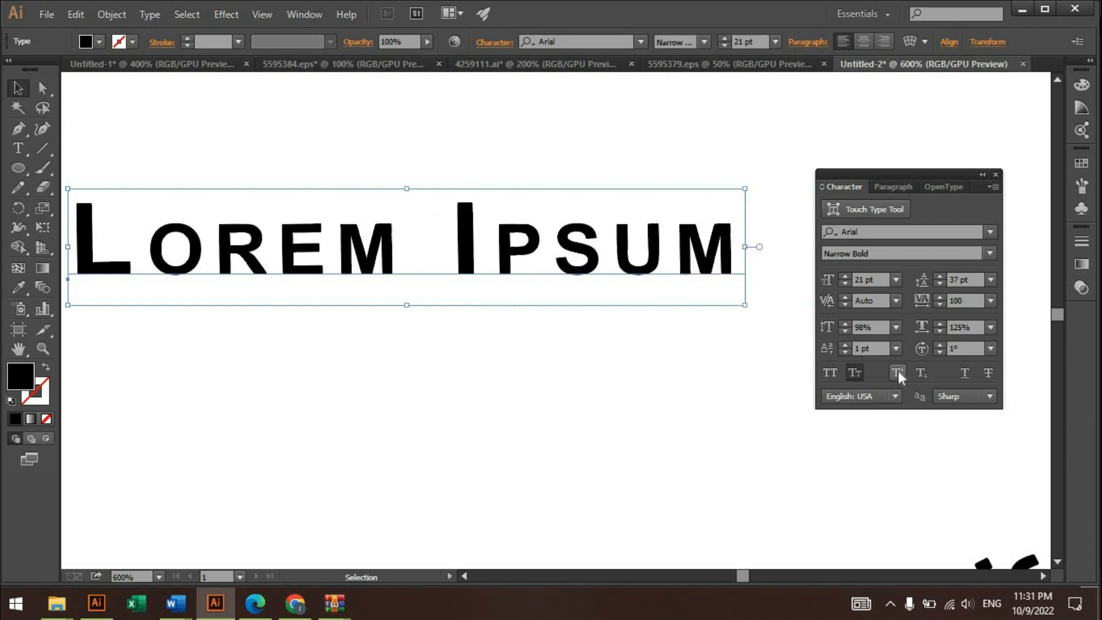
{"action": "left_click", "coordinate": [898, 372]}
{"action": "left_click", "coordinate": [924, 371]}
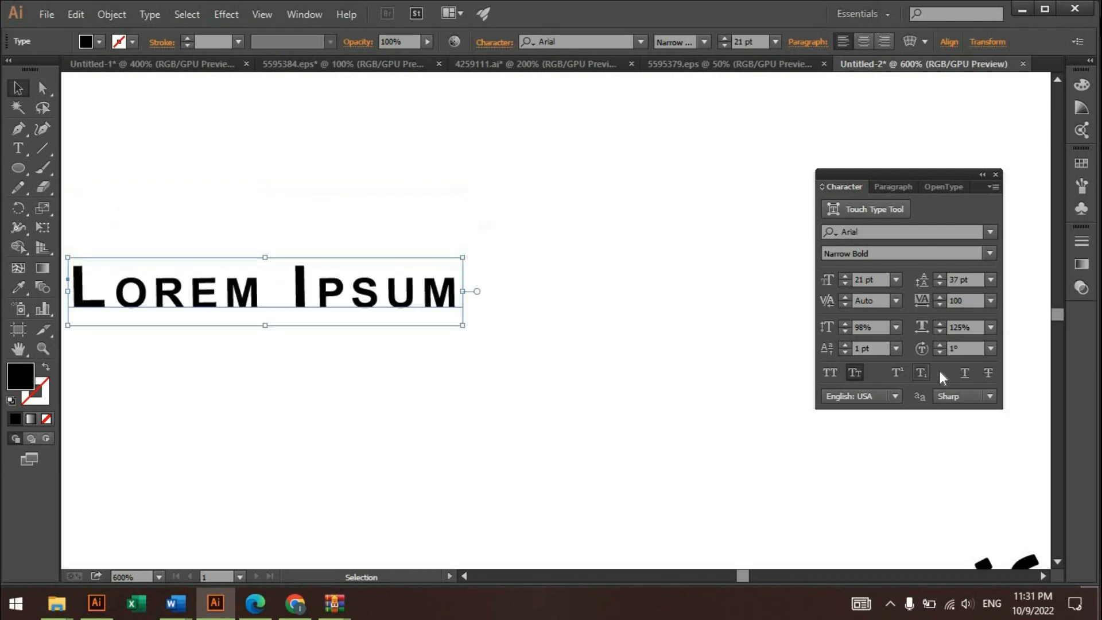
- Try underlining the Lorem Ipsum text, switching the underline on and off
{"action": "left_click", "coordinate": [965, 373]}
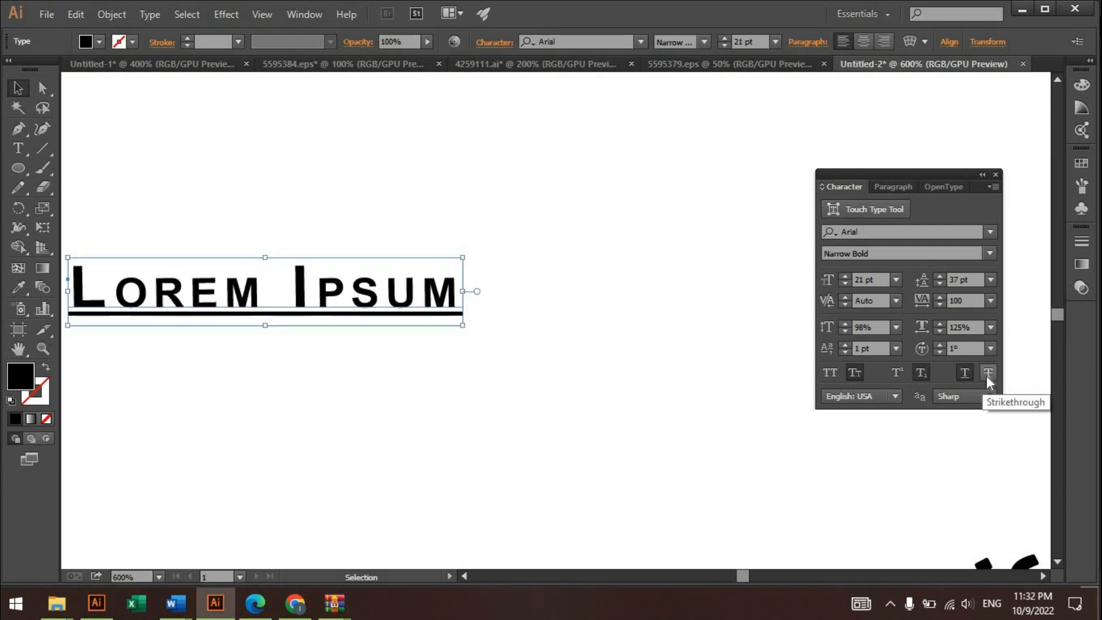
{"action": "left_click", "coordinate": [965, 373]}
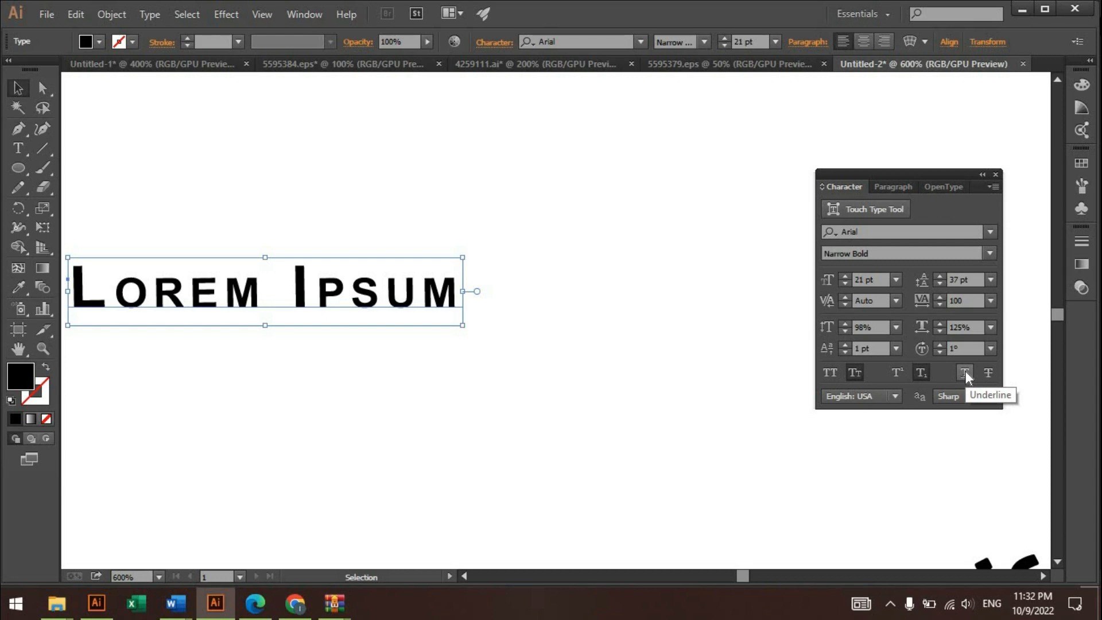
{"action": "left_click", "coordinate": [965, 371]}
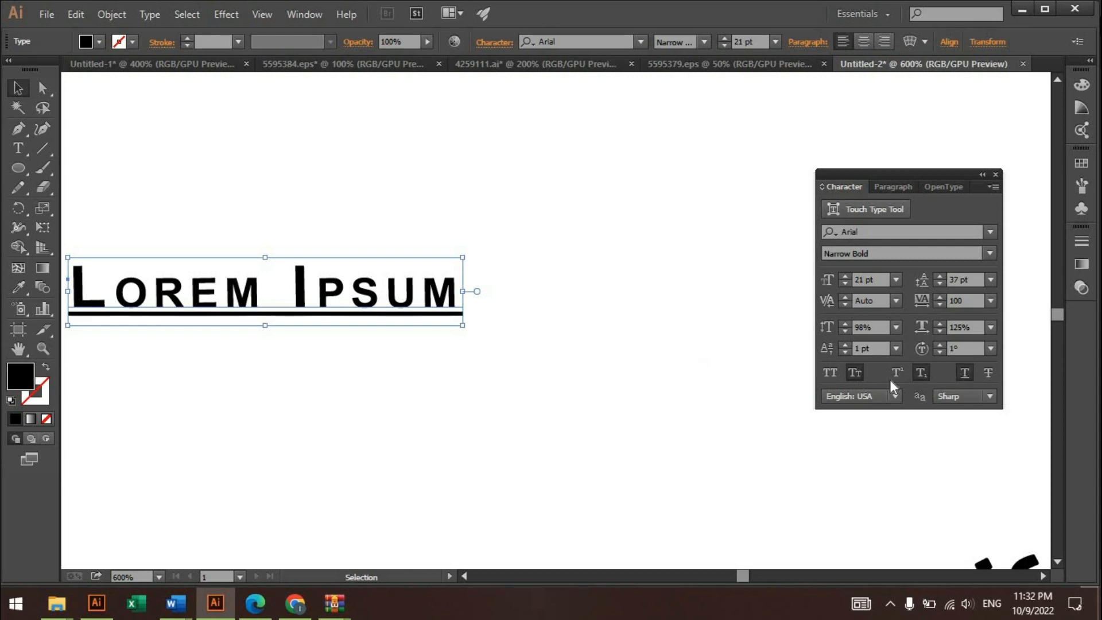
{"action": "left_click", "coordinate": [966, 373]}
- Move the Lorem Ipsum text slightly up and to the right, and display the paragraph formatting options
{"action": "left_click", "coordinate": [574, 321]}
{"action": "left_click_drag", "start_coordinate": [434, 279], "coordinate": [472, 239]}
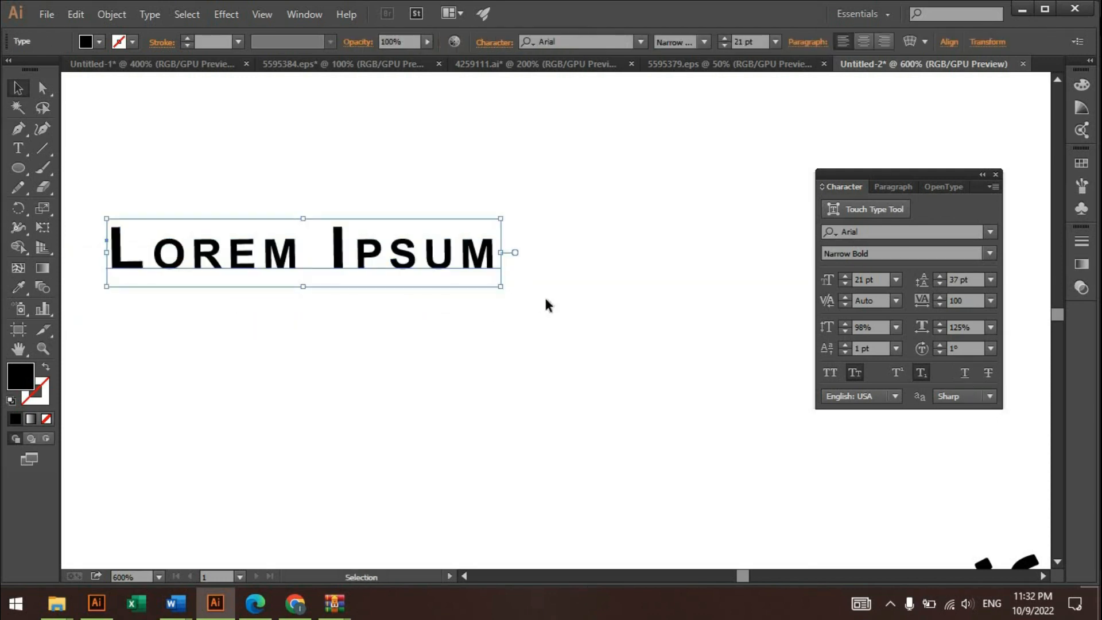
{"action": "left_click", "coordinate": [893, 188]}
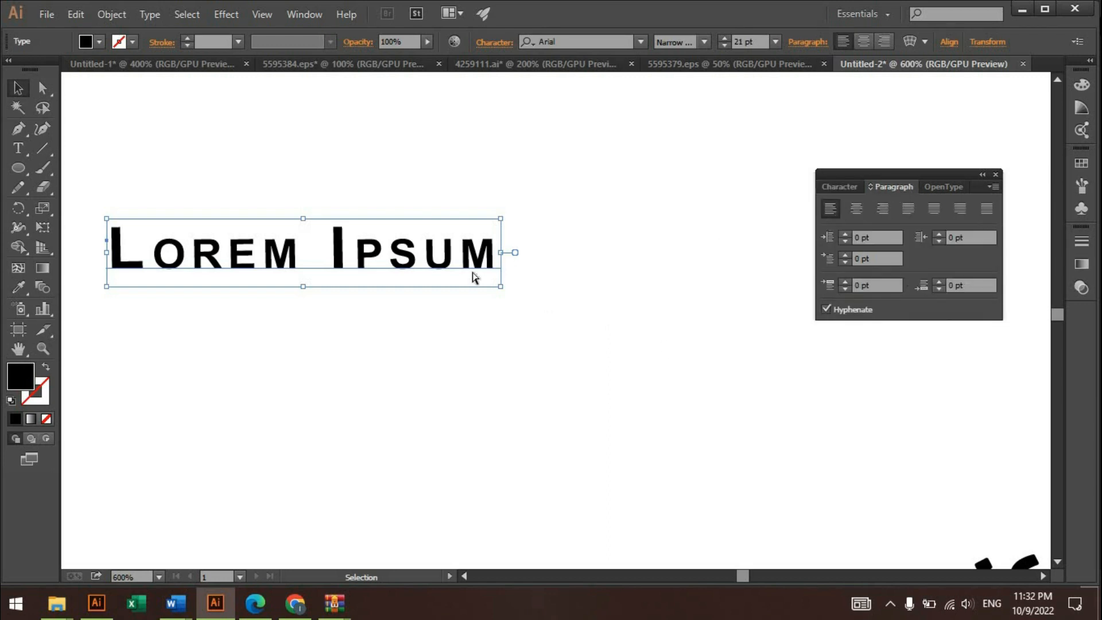
- Remove the Lorem Ipsum text and place a new point text containing "m" near the top of the canvas
{"action": "key", "text": "ctrl"}
{"action": "left_click", "coordinate": [146, 193]}
{"action": "type", "text": "m"}
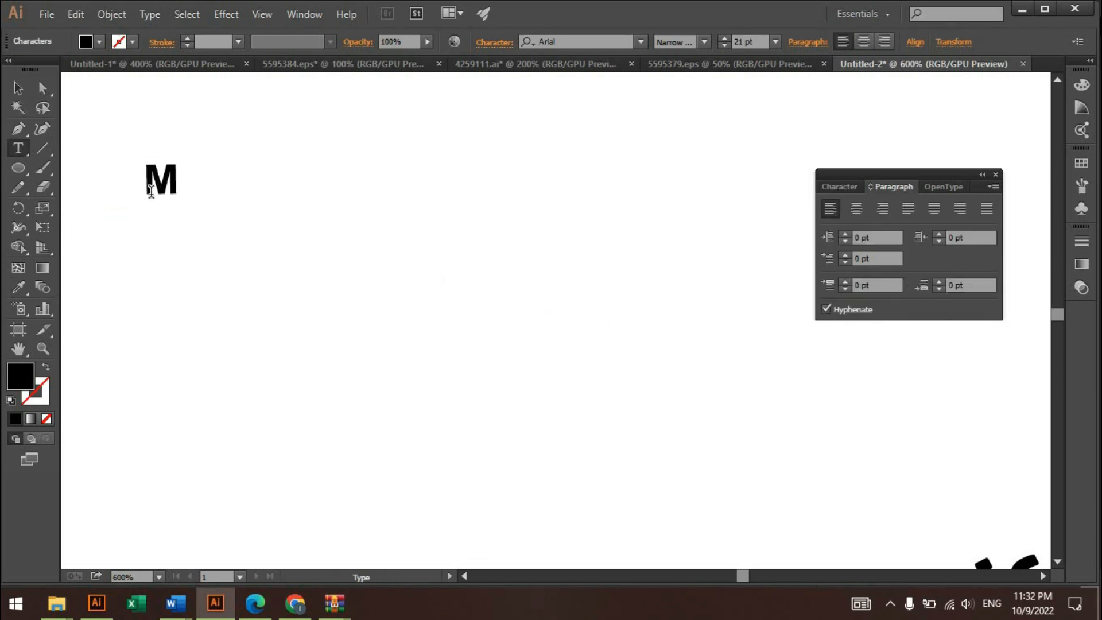
{"action": "left_click", "coordinate": [21, 86]}
- Draw a large rectangle and turn it into centred area text holding the "In publishing and graphic design, Lorem ipsum" placeholder paragraph
{"action": "right_click", "coordinate": [19, 168]}
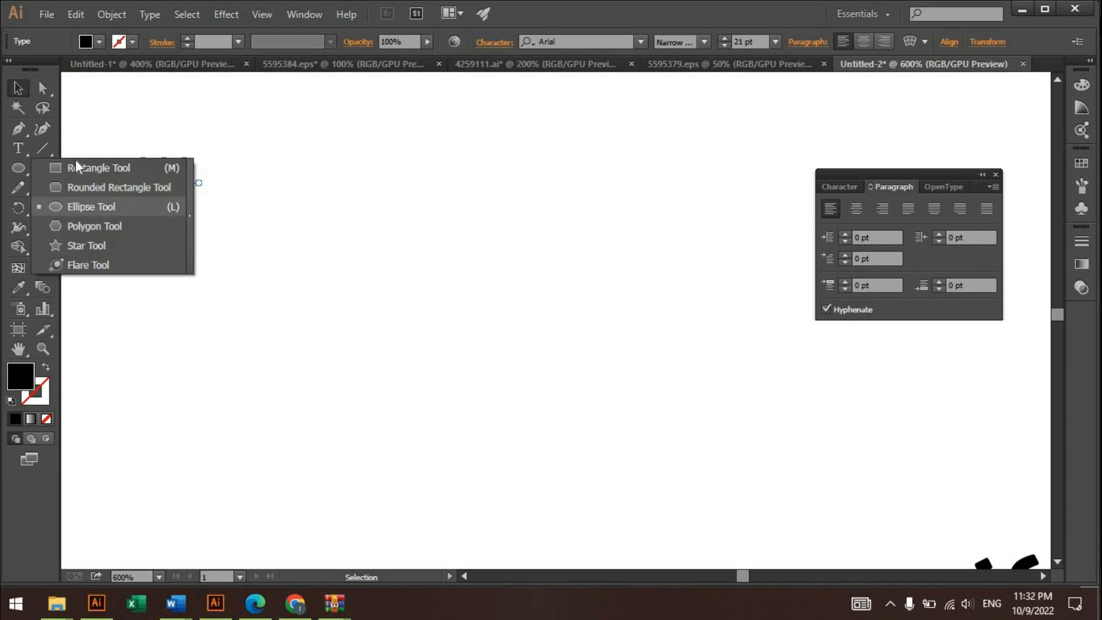
{"action": "left_click", "coordinate": [74, 167]}
{"action": "left_click_drag", "start_coordinate": [118, 113], "coordinate": [508, 489]}
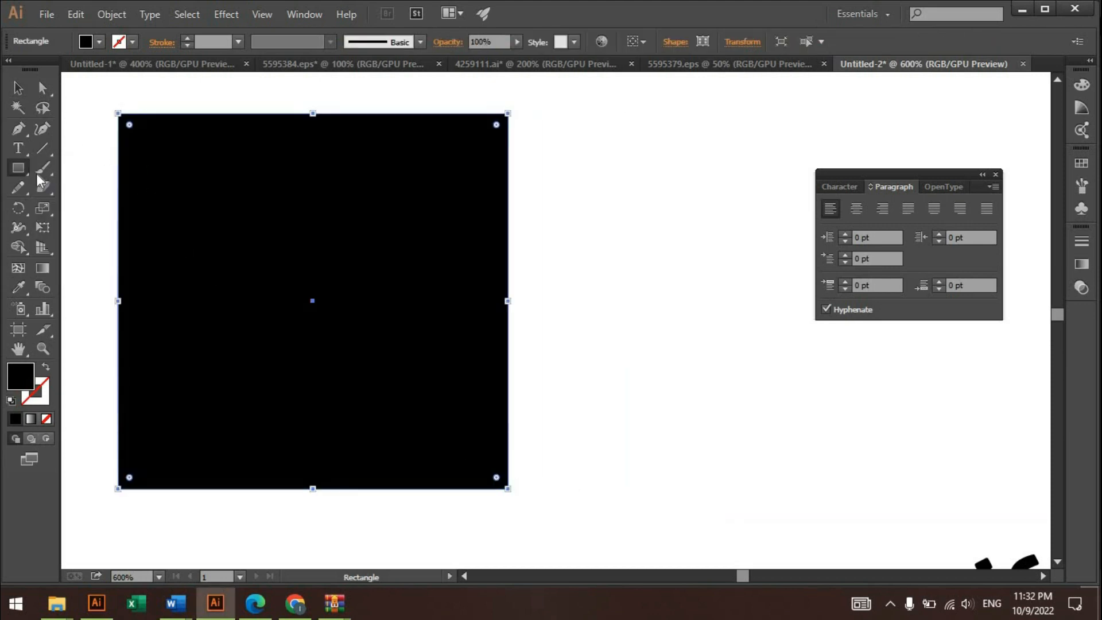
{"action": "left_click", "coordinate": [17, 147]}
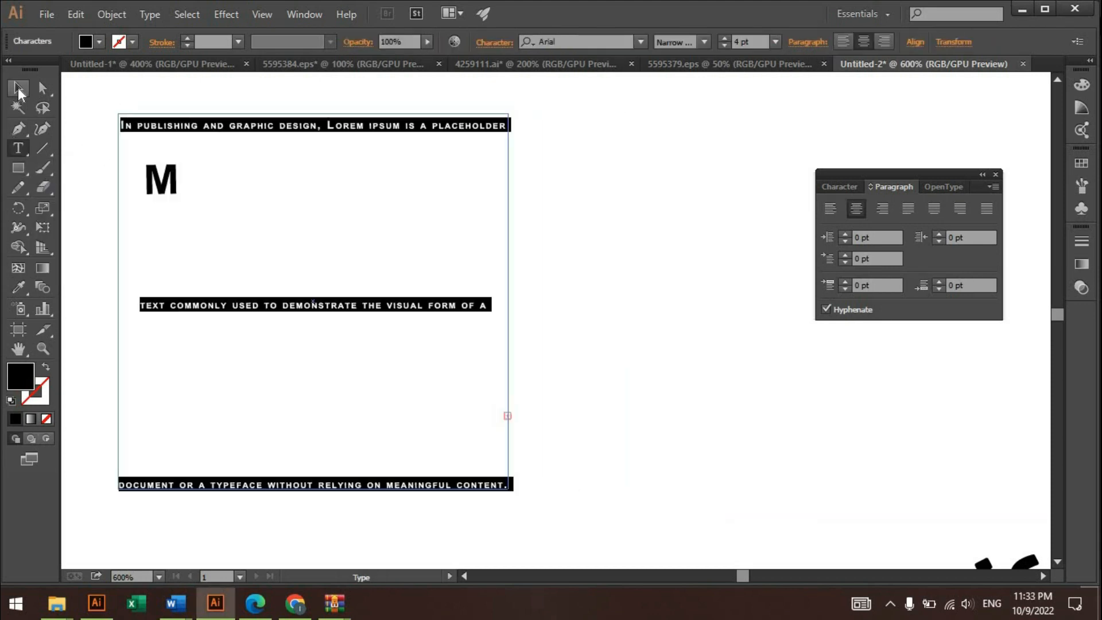
{"action": "left_click", "coordinate": [18, 88]}
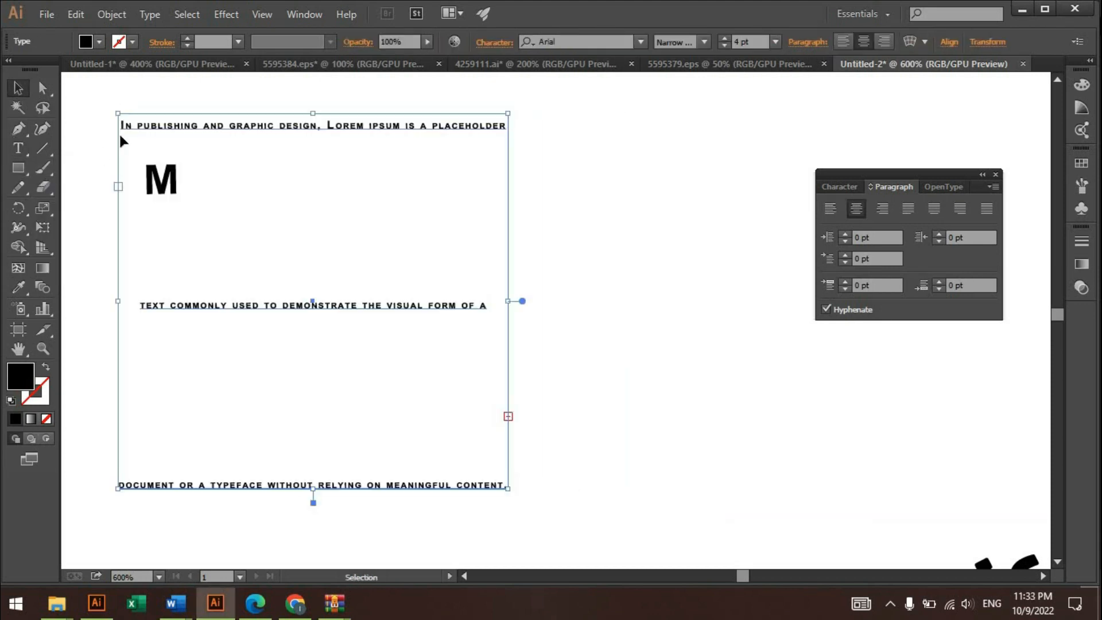
- Select all objects and move the text frame and the letter M together down and to the right
{"action": "key", "text": "ctrl+a"}
{"action": "left_click_drag", "start_coordinate": [129, 123], "coordinate": [206, 288]}
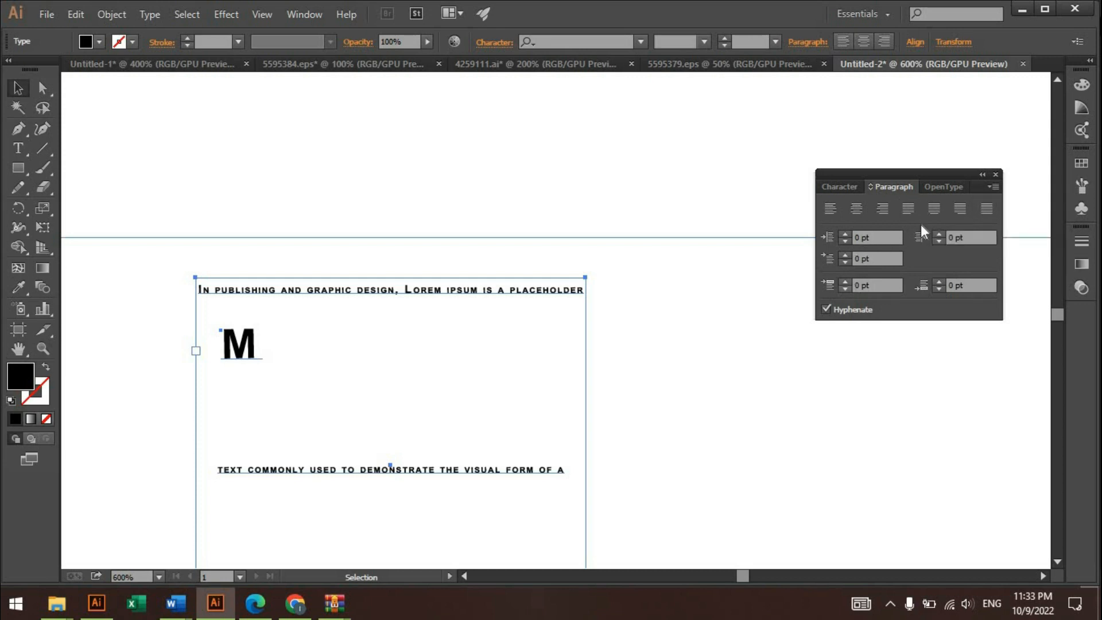
- Review the OpenType figure and position options, keeping Default Figure and Default Position, and deselect the text
{"action": "left_click", "coordinate": [955, 186]}
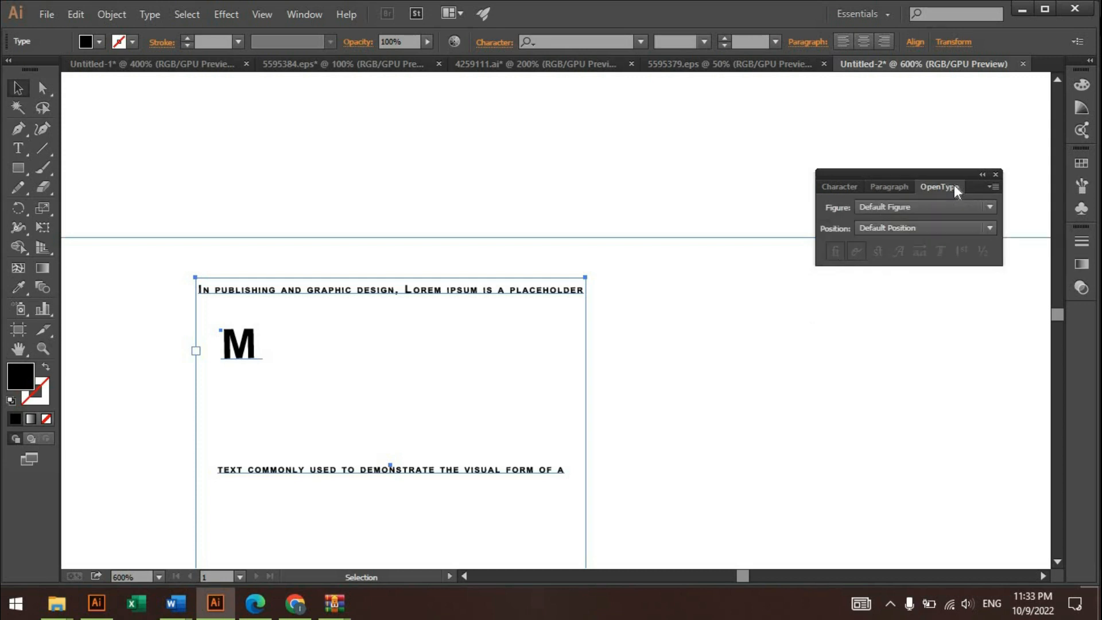
{"action": "left_click", "coordinate": [929, 203]}
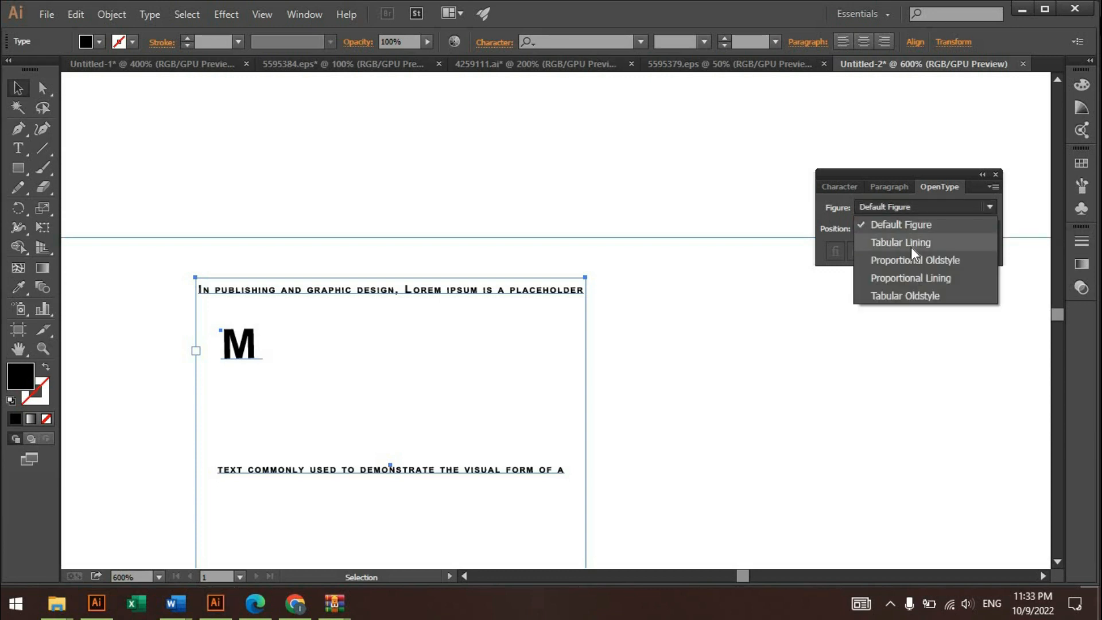
{"action": "left_click", "coordinate": [912, 226]}
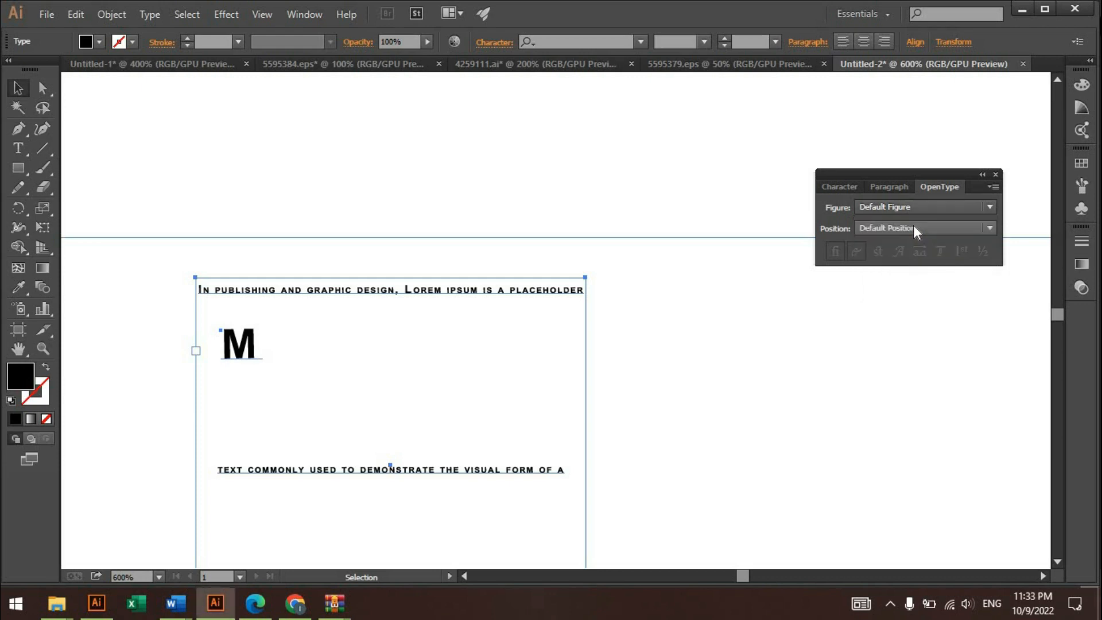
{"action": "left_click", "coordinate": [914, 228]}
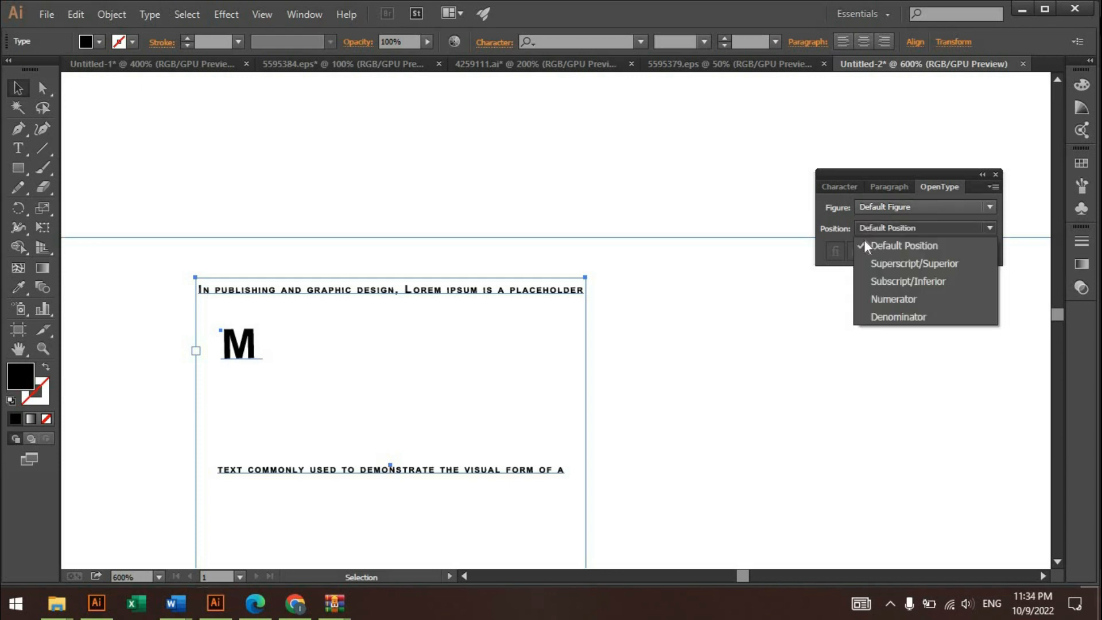
{"action": "left_click", "coordinate": [839, 216]}
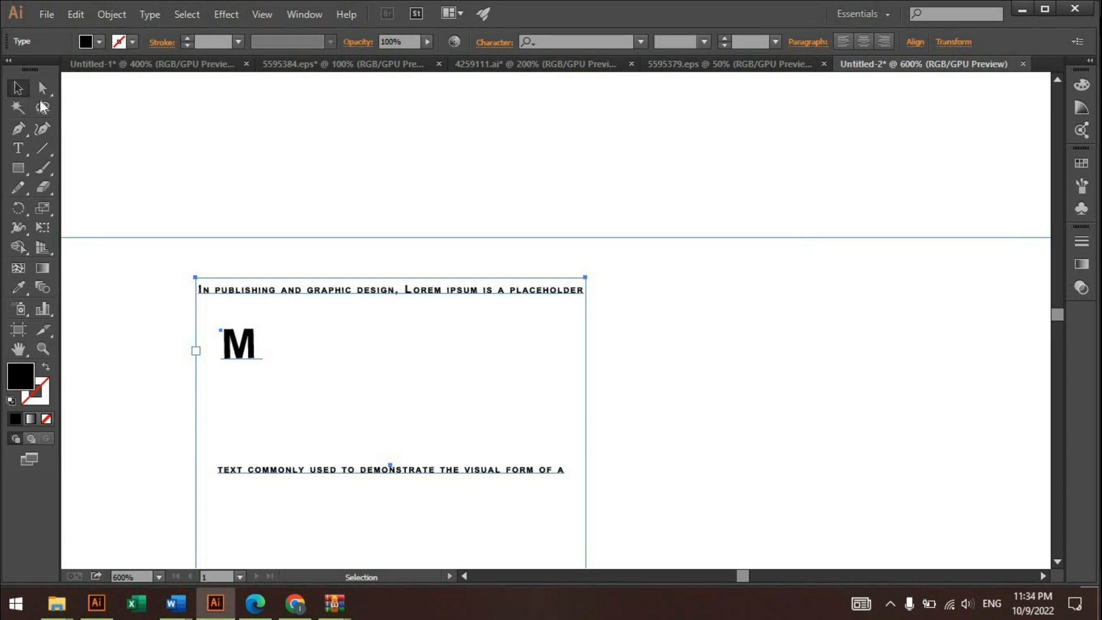
{"action": "left_click", "coordinate": [367, 188]}
- Move the vertical area text that overhangs the artboard's left edge horizontally to the right, further onto the artboard
{"action": "key", "text": "ctrl+0"}
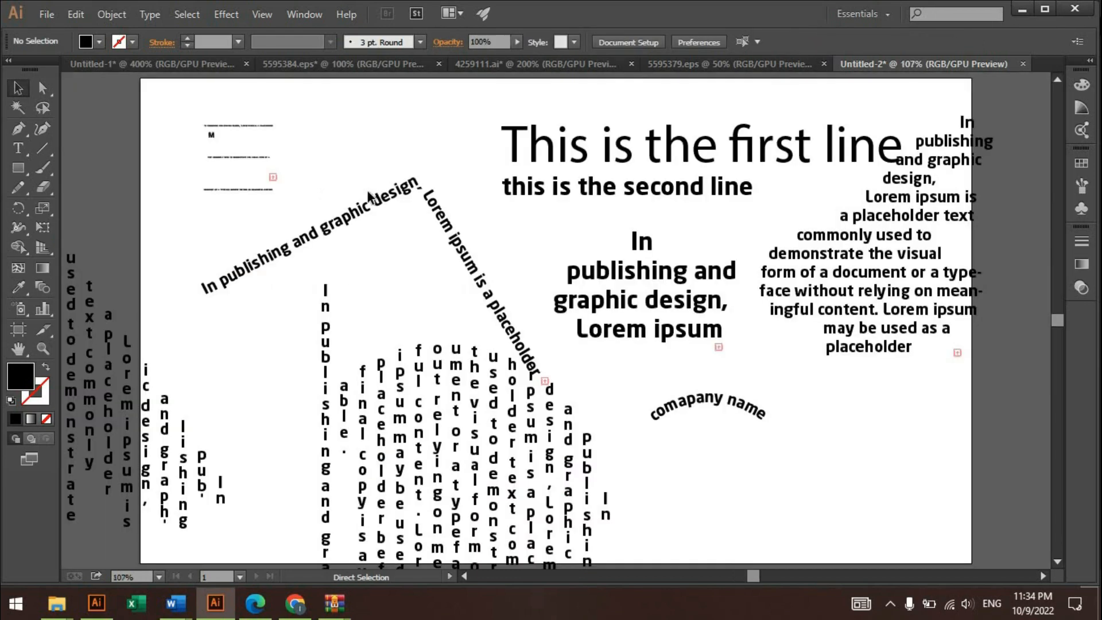
{"action": "scroll", "coordinate": [739, 360], "scroll_direction": "down", "scroll_amount": 1}
{"action": "left_click_drag", "start_coordinate": [738, 329], "coordinate": [742, 287]}
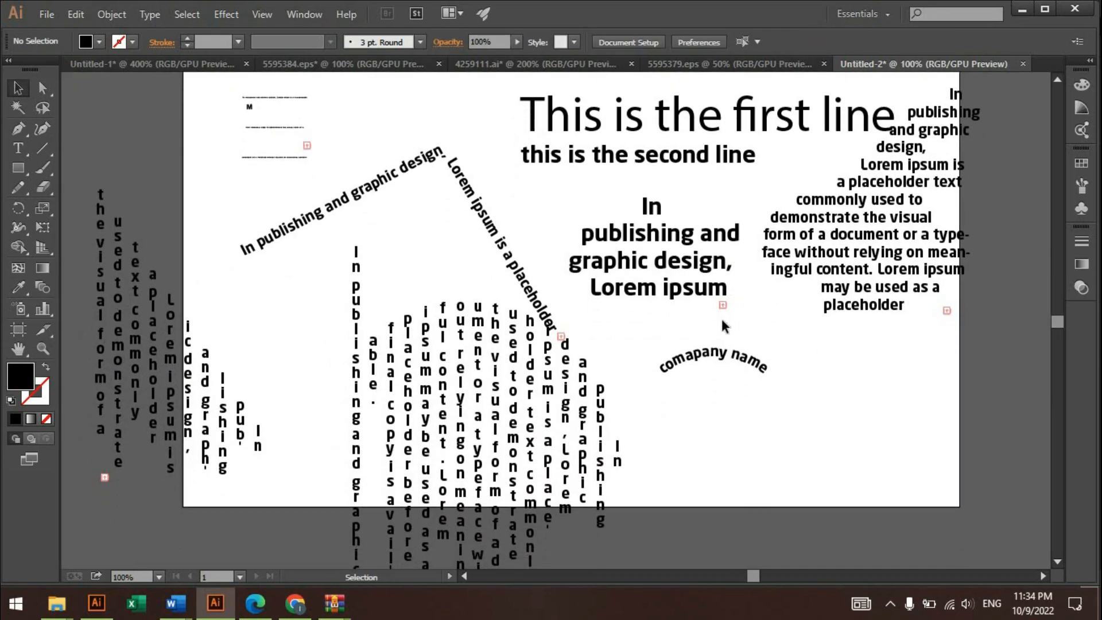
{"action": "left_click_drag", "start_coordinate": [586, 229], "coordinate": [536, 272]}
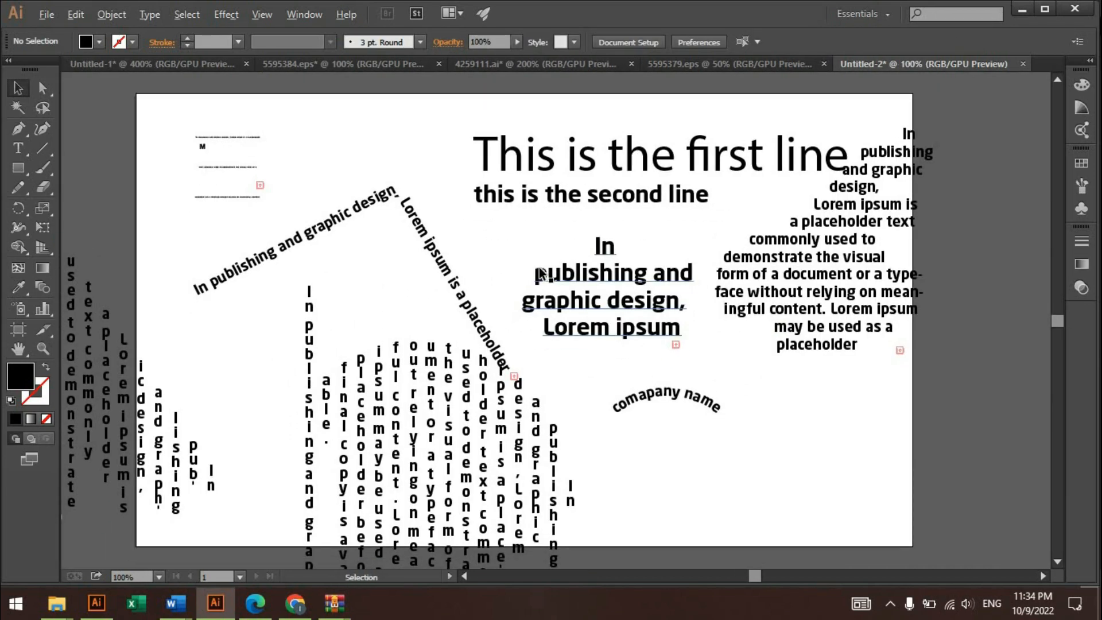
{"action": "scroll", "coordinate": [542, 256], "scroll_direction": "down", "scroll_amount": 1}
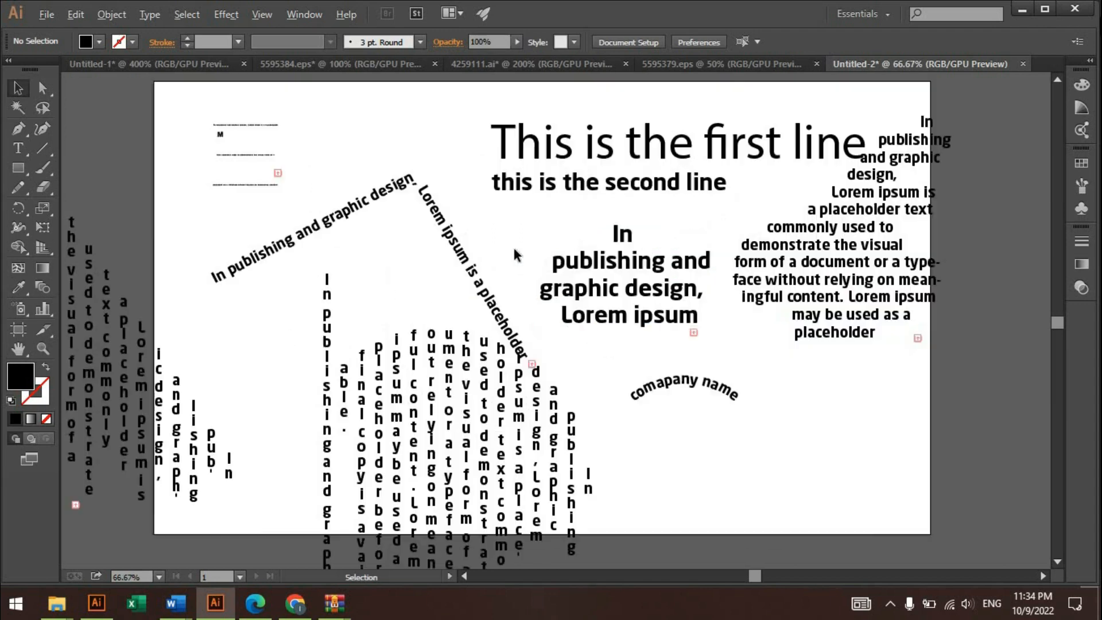
{"action": "scroll", "coordinate": [512, 246], "scroll_direction": "up", "scroll_amount": 1}
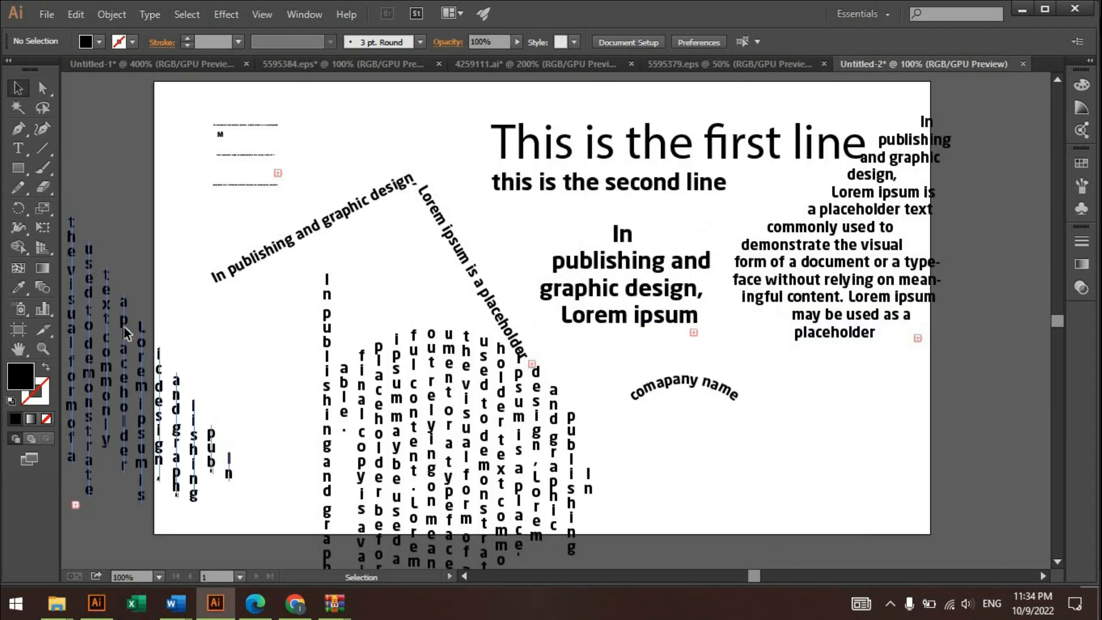
{"action": "left_click_drag", "start_coordinate": [122, 327], "coordinate": [173, 327]}
- Try deleting the small text block, the letter M and the angled path text together, and undo the deletion
{"action": "left_click_drag", "start_coordinate": [287, 172], "coordinate": [370, 247]}
{"action": "left_click_drag", "start_coordinate": [388, 179], "coordinate": [278, 267]}
{"action": "key", "text": "Delete"}
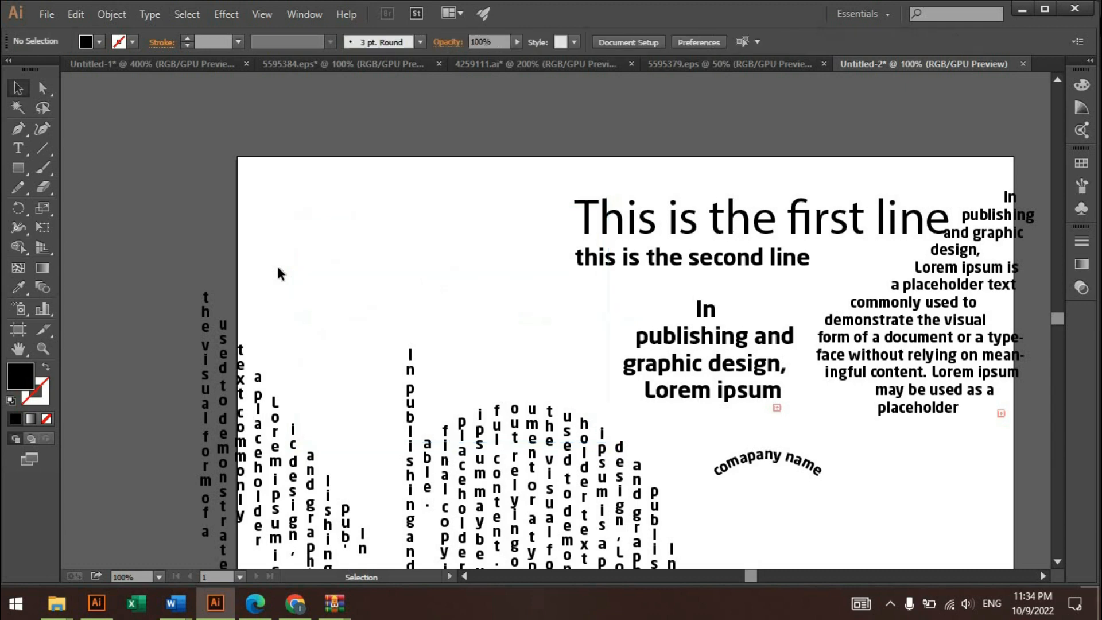
{"action": "key", "text": "ctrl+z"}
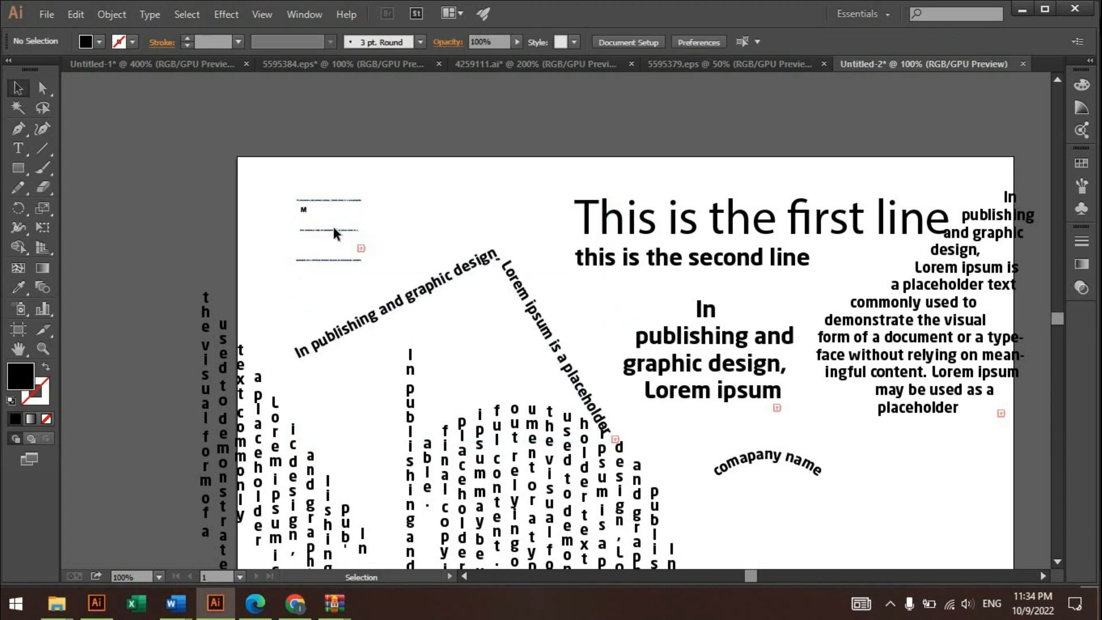
- Remove the small text block with the letter M and move the angled path text up and left into the artboard's upper-left corner
{"action": "left_click_drag", "start_coordinate": [481, 241], "coordinate": [452, 179]}
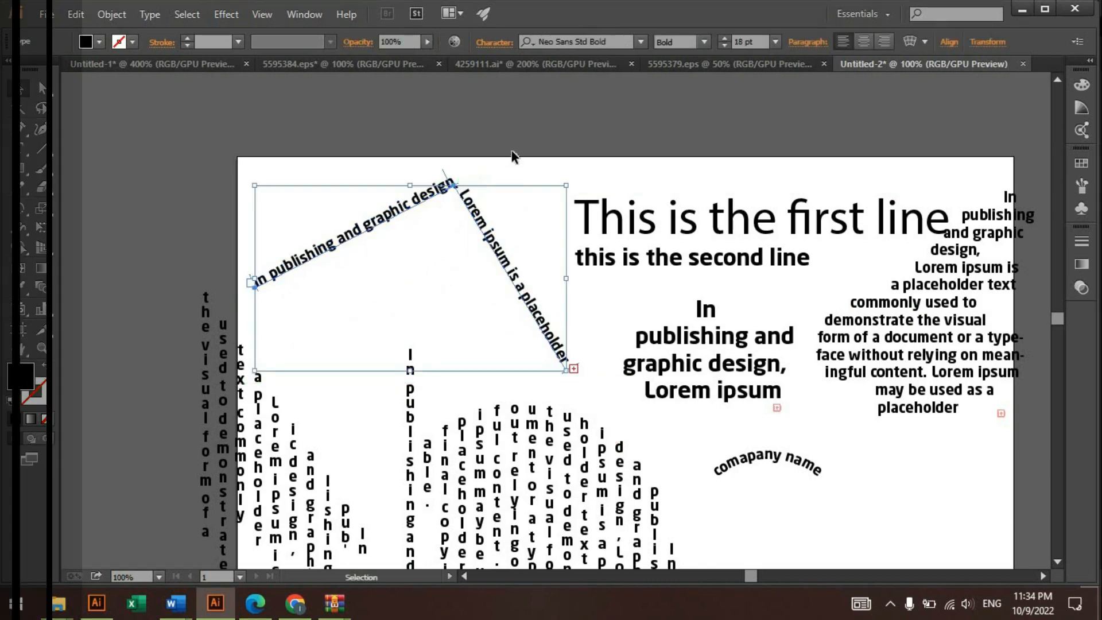